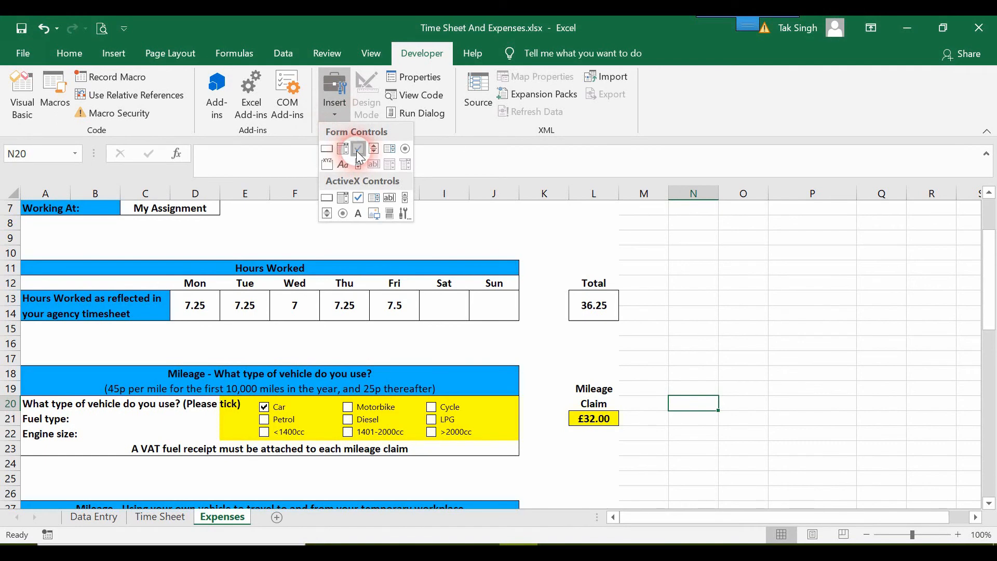
# - Insert a form control check box at cell O15 on the Expenses sheet, keeping its default label
pyautogui.click(359, 157)
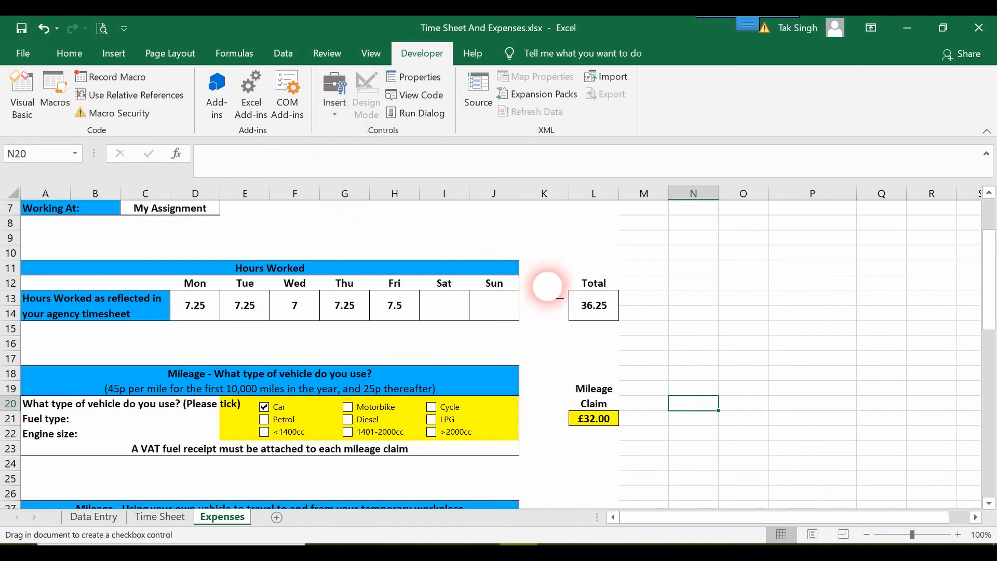
pyautogui.click(723, 324)
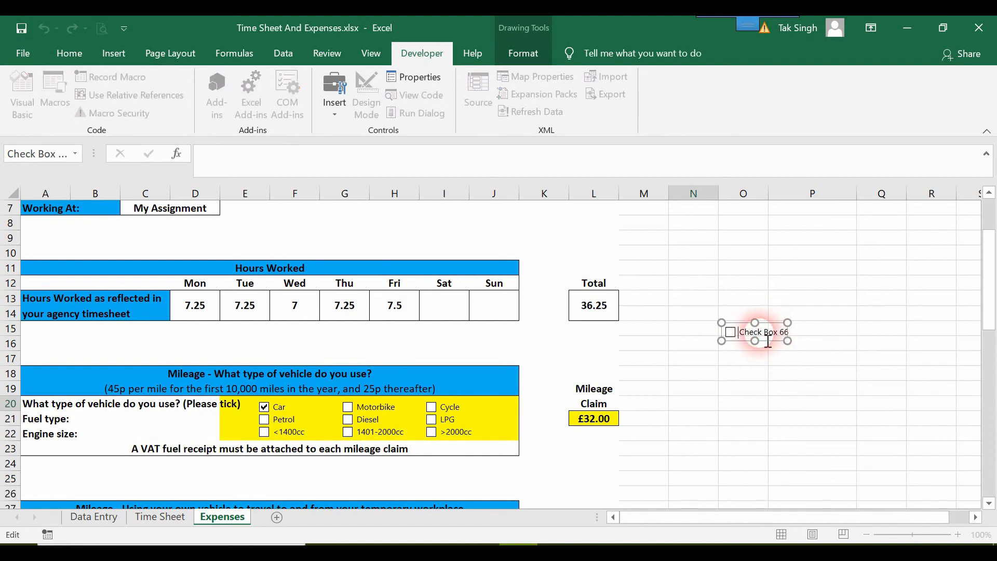
pyautogui.press('Escape')
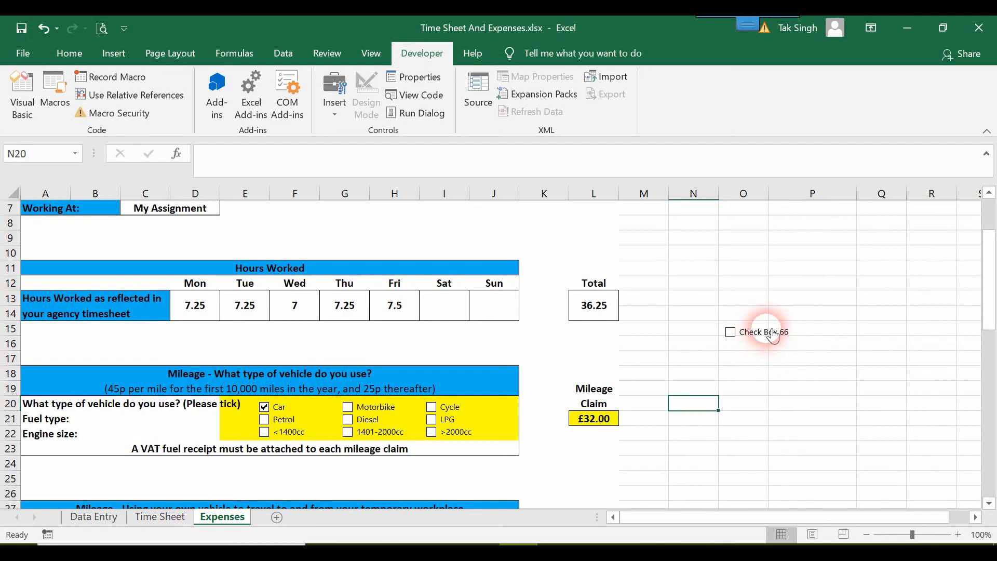
# - Link the new check box to cell Q15 in its control format settings
pyautogui.rightClick(774, 337)
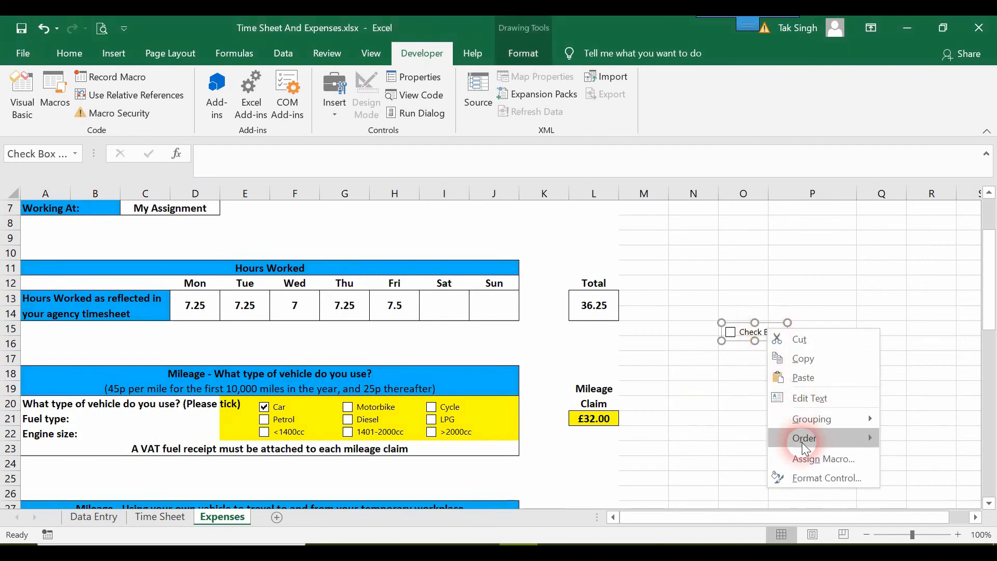
pyautogui.click(817, 478)
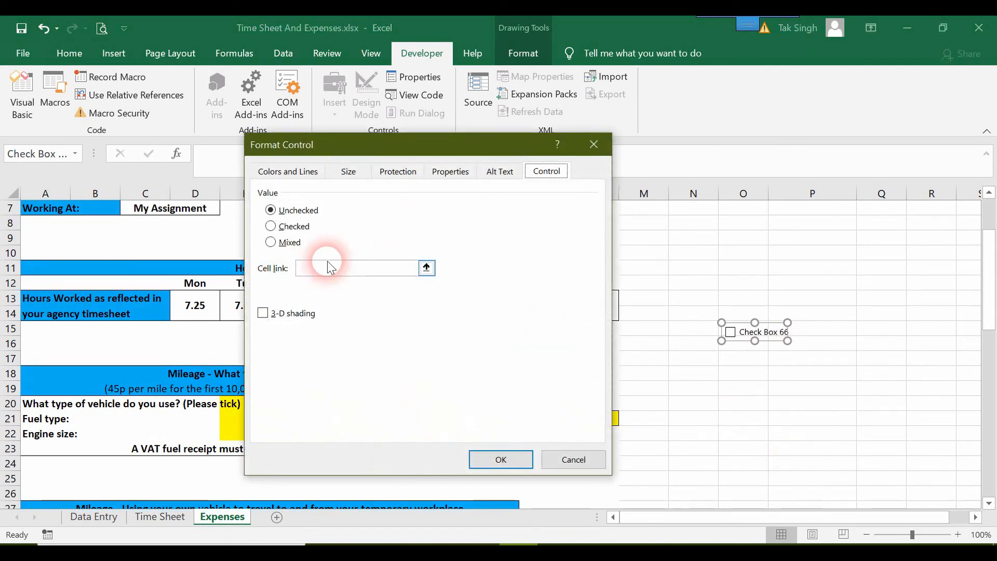
pyautogui.click(427, 267)
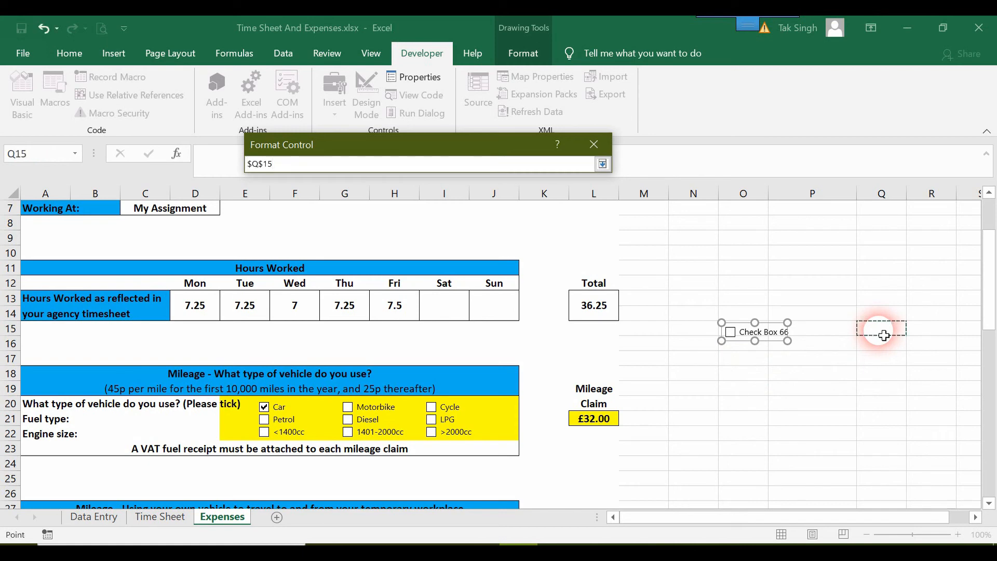
pyautogui.press('Return')
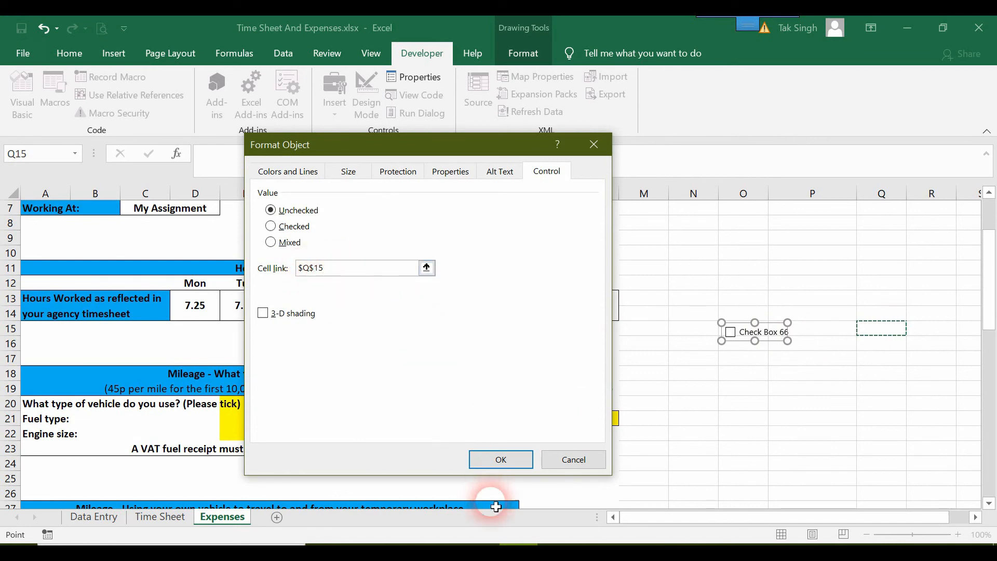
pyautogui.click(501, 460)
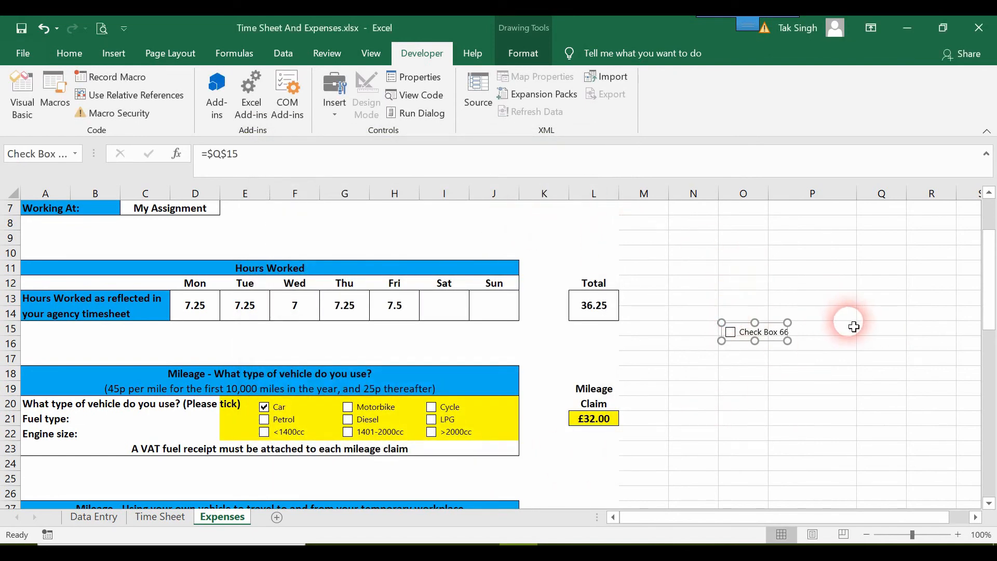
# - Fill the linked cell Q15 with yellow and set its font colour to black
pyautogui.click(873, 329)
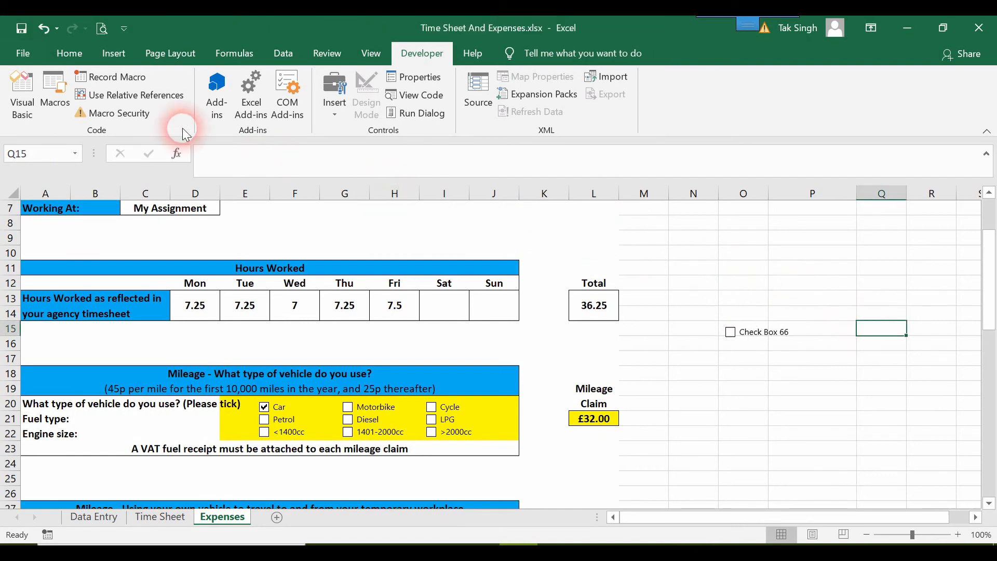
pyautogui.click(70, 52)
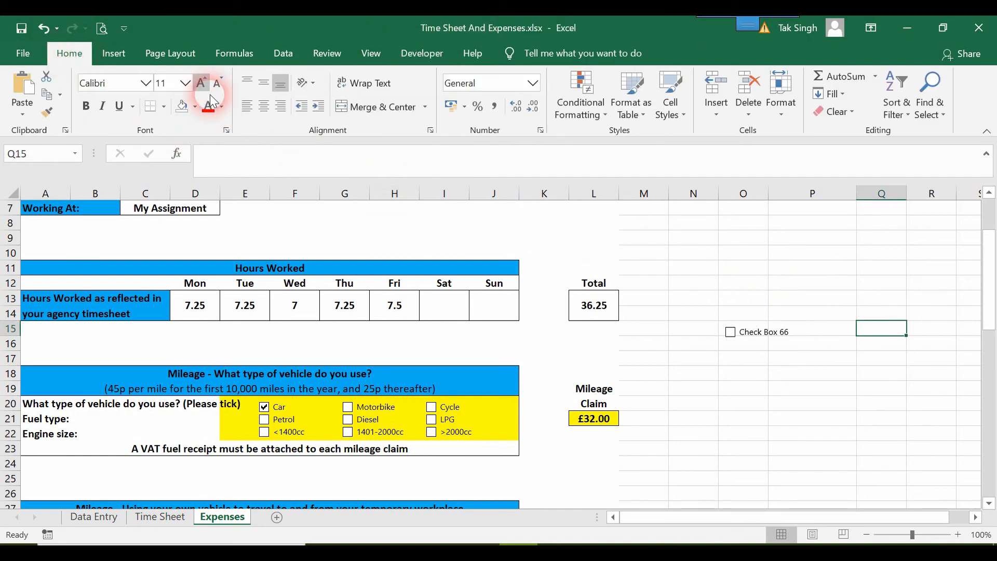
pyautogui.click(222, 108)
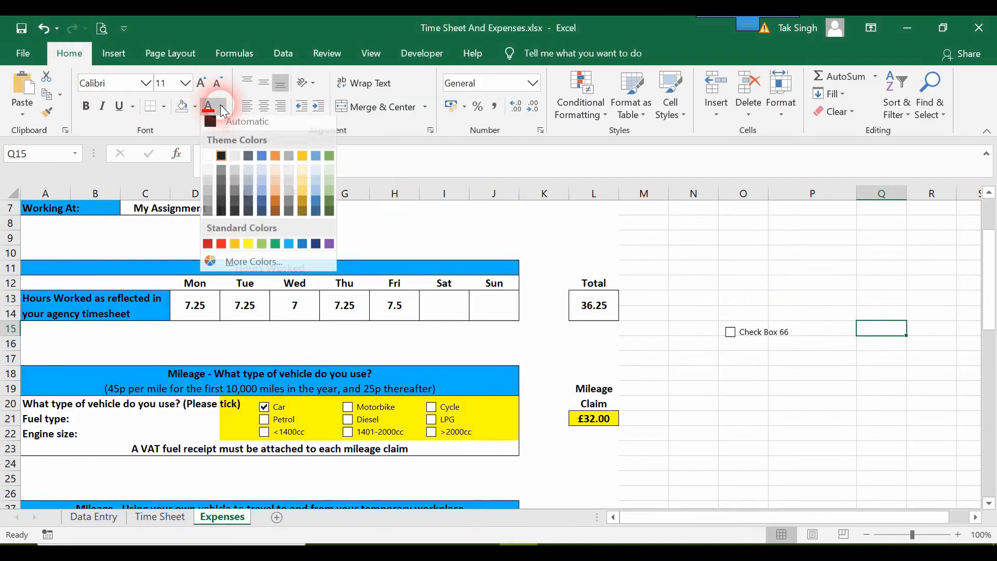
pyautogui.click(250, 249)
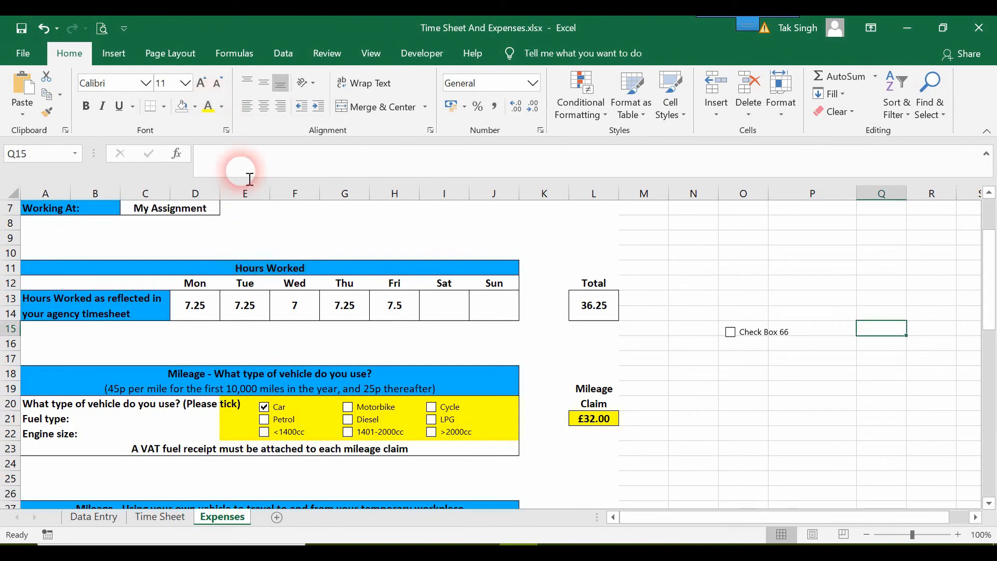
pyautogui.click(195, 108)
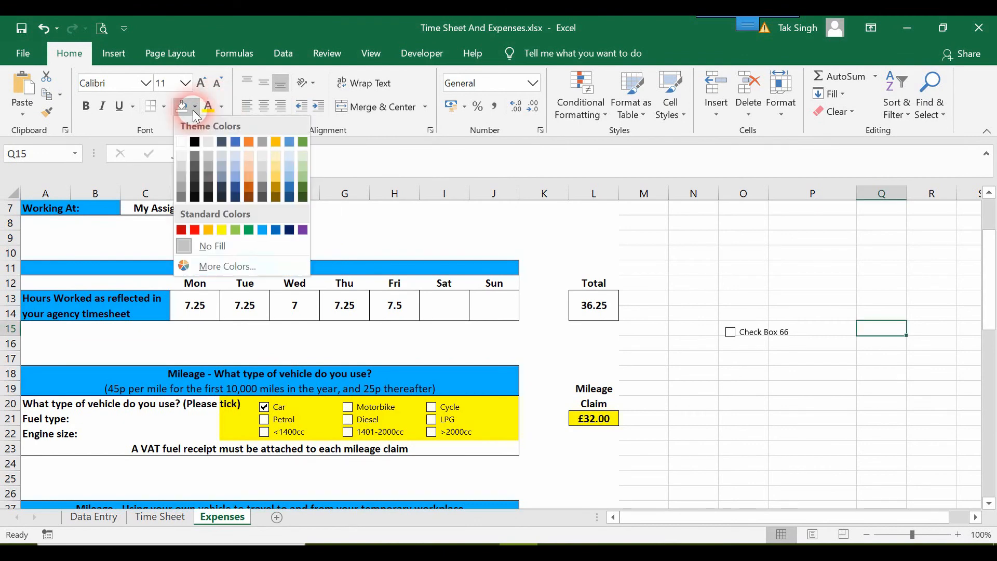
pyautogui.click(221, 232)
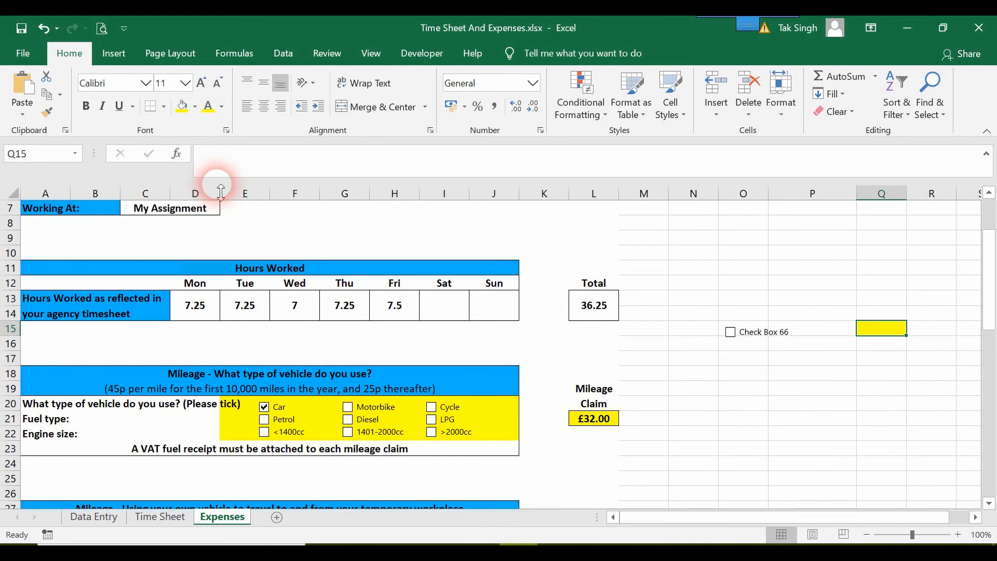
pyautogui.click(221, 112)
pyautogui.click(217, 159)
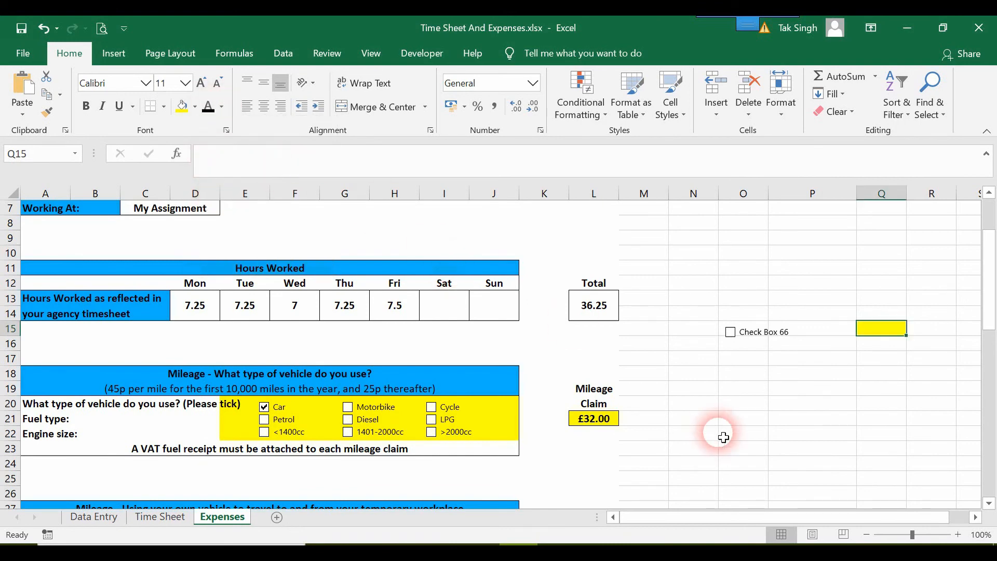
# - Test the link by entering TRUE and FALSE in turn in cell Q15, and by ticking and unticking the check box
pyautogui.doubleClick(878, 333)
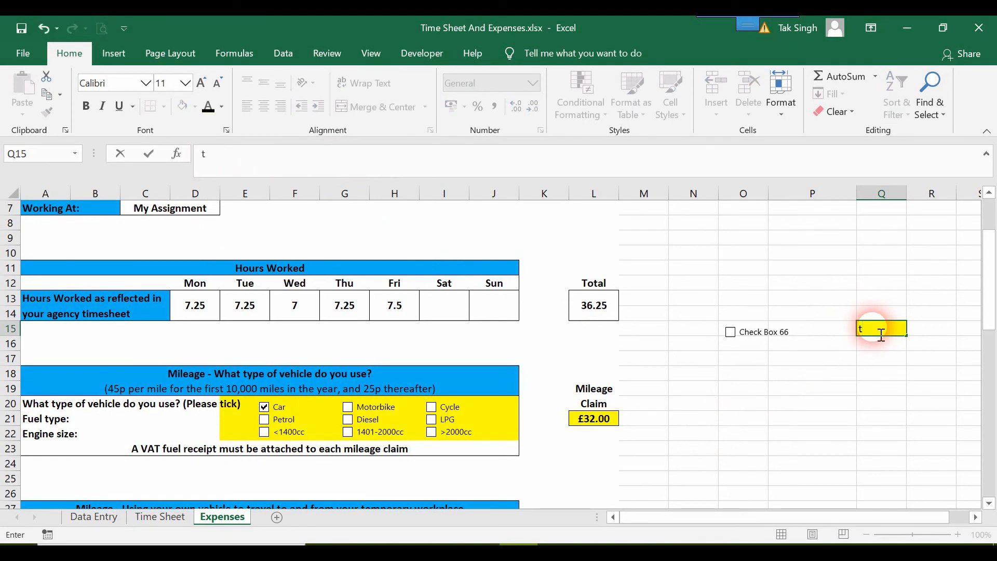
pyautogui.press('Return')
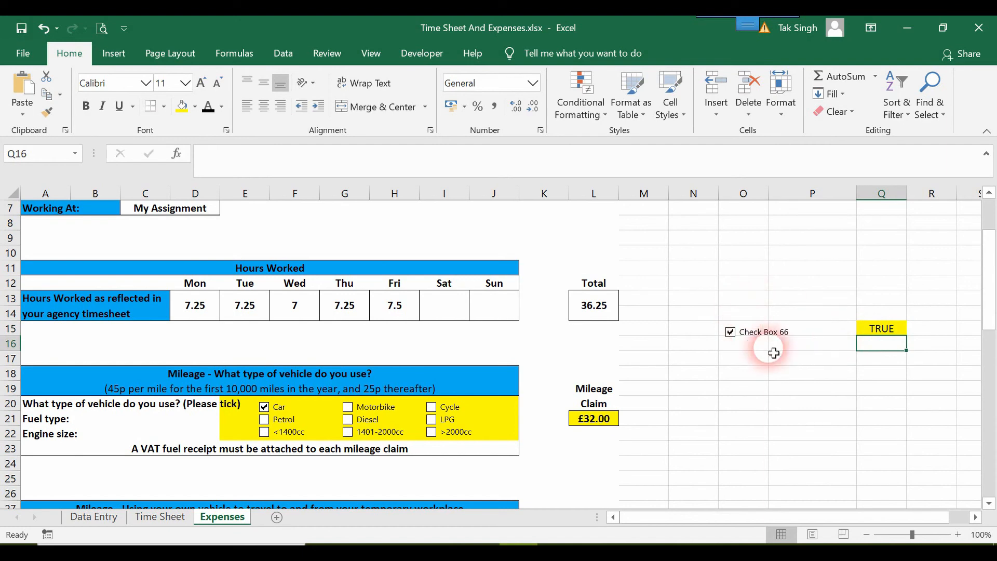
pyautogui.doubleClick(891, 335)
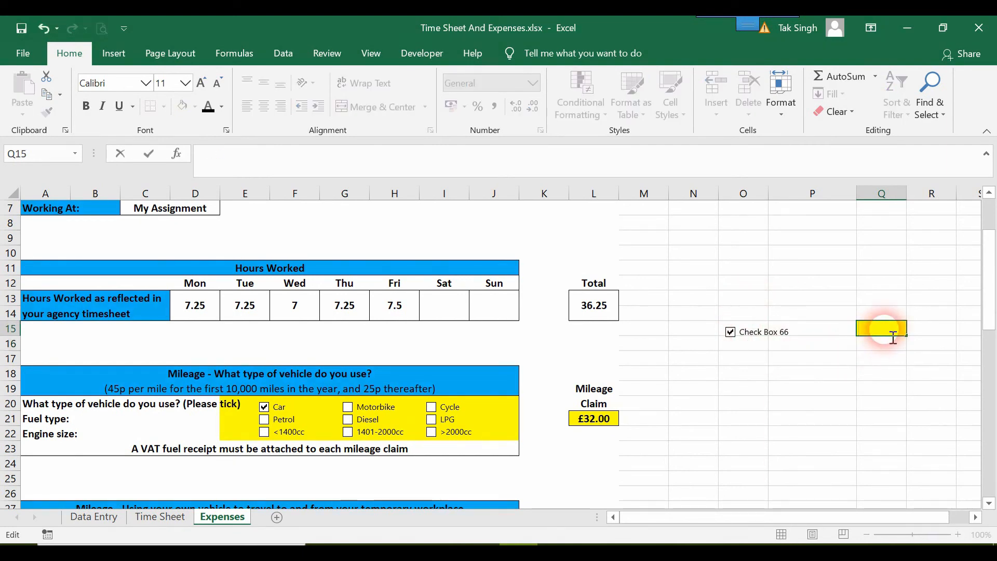
pyautogui.press('Return')
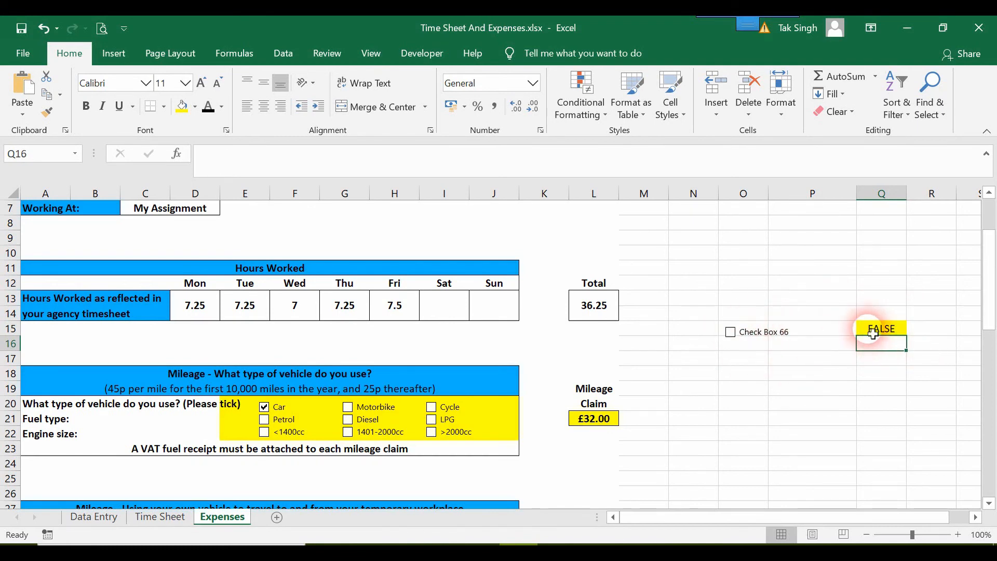
pyautogui.click(731, 333)
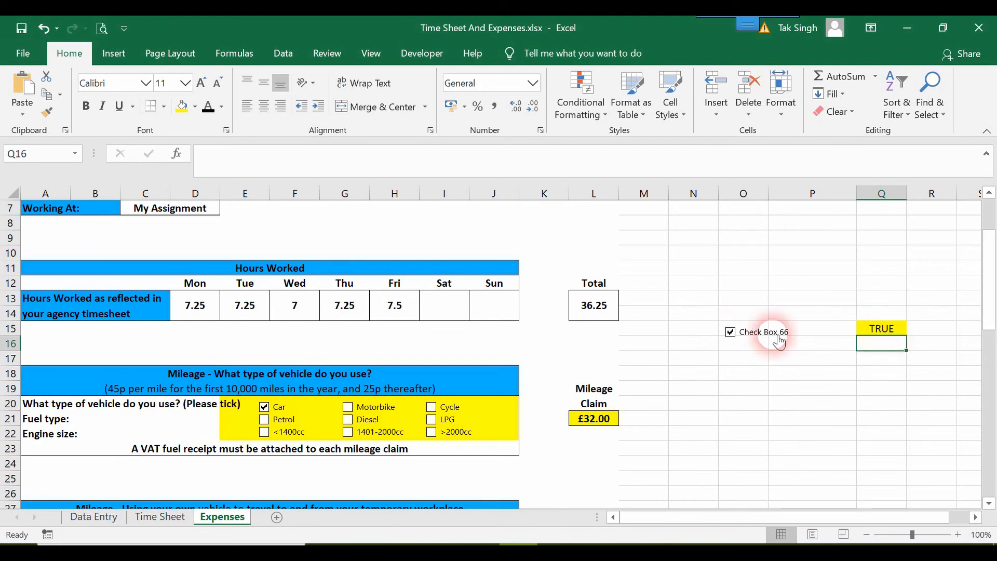
pyautogui.click(732, 333)
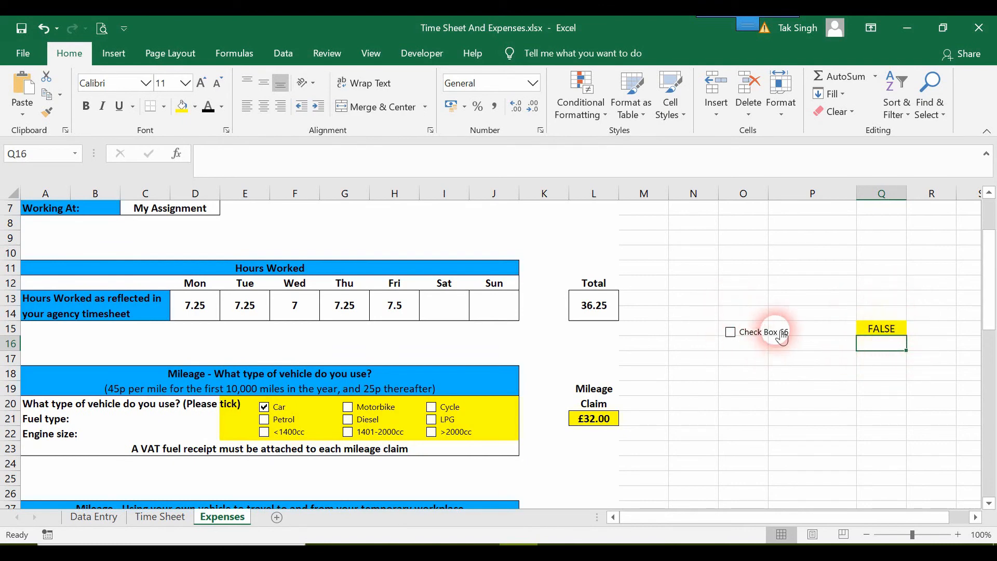
# - Delete the test check box and clear the contents and yellow fill of cell Q15
pyautogui.rightClick(767, 332)
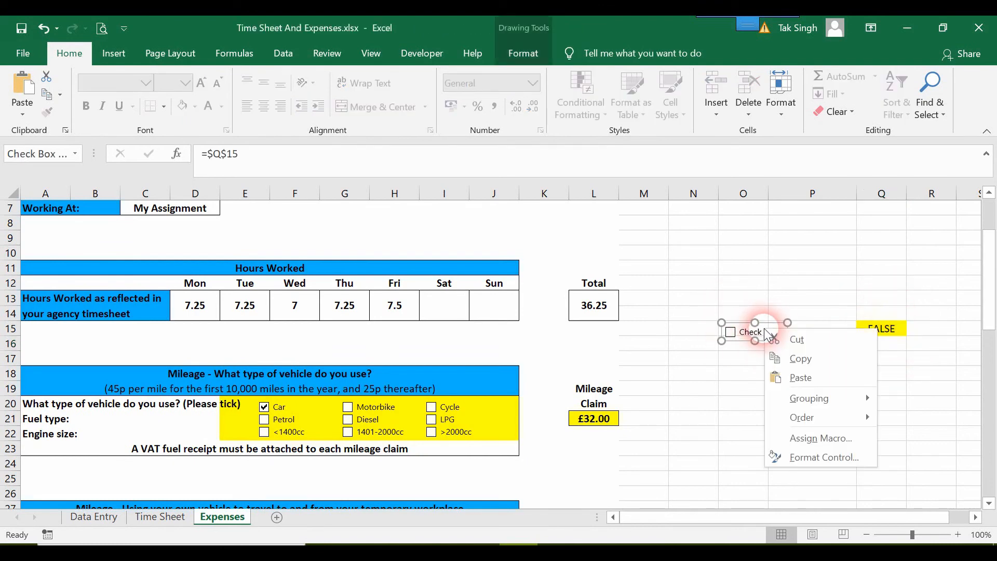
pyautogui.press('Escape')
pyautogui.press('Delete')
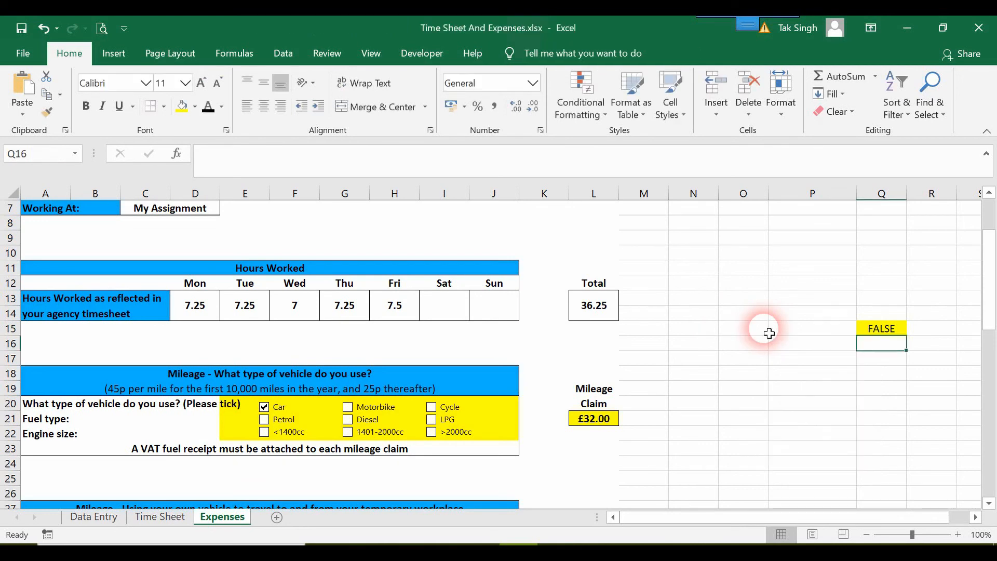
pyautogui.click(874, 344)
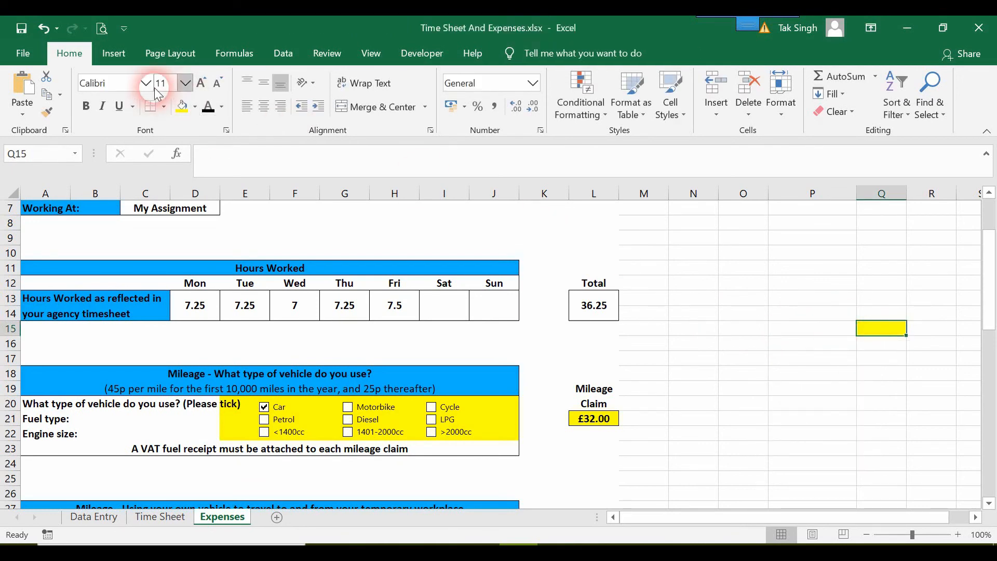
pyautogui.click(195, 107)
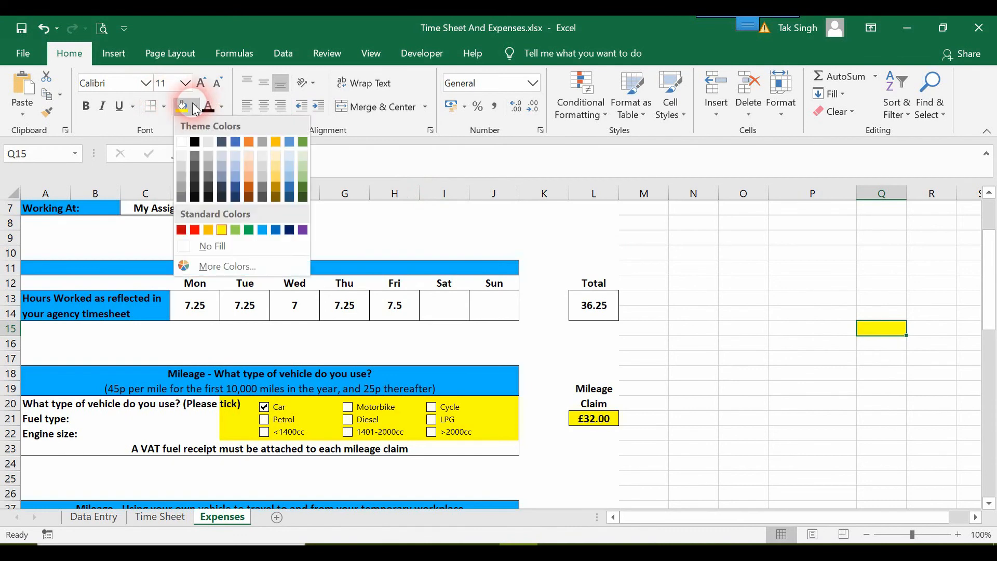
pyautogui.click(196, 252)
pyautogui.click(745, 432)
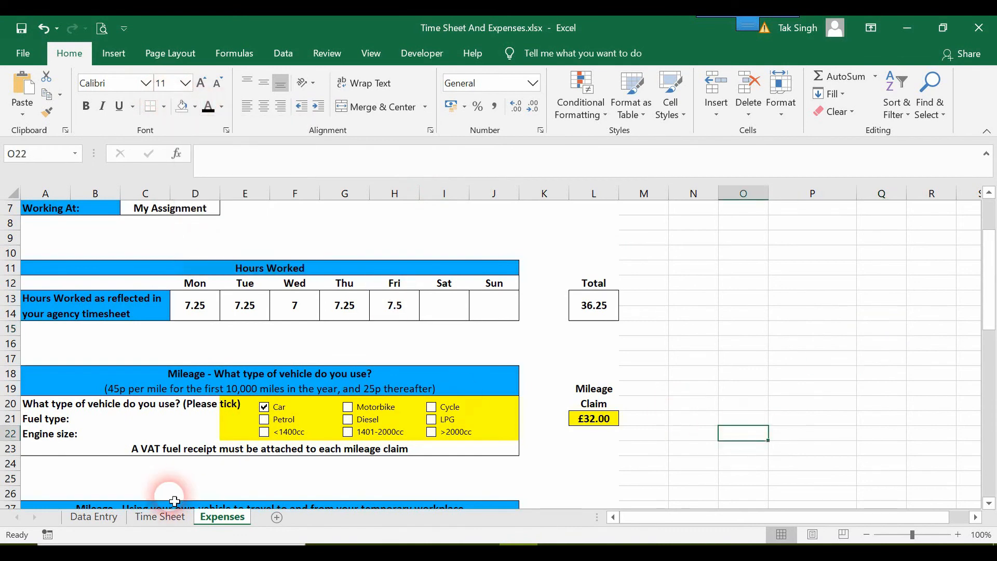
# - Enter the labels Vehicle, Fuel and Engine in cells A33 to A35 of the Data Entry sheet
pyautogui.click(115, 518)
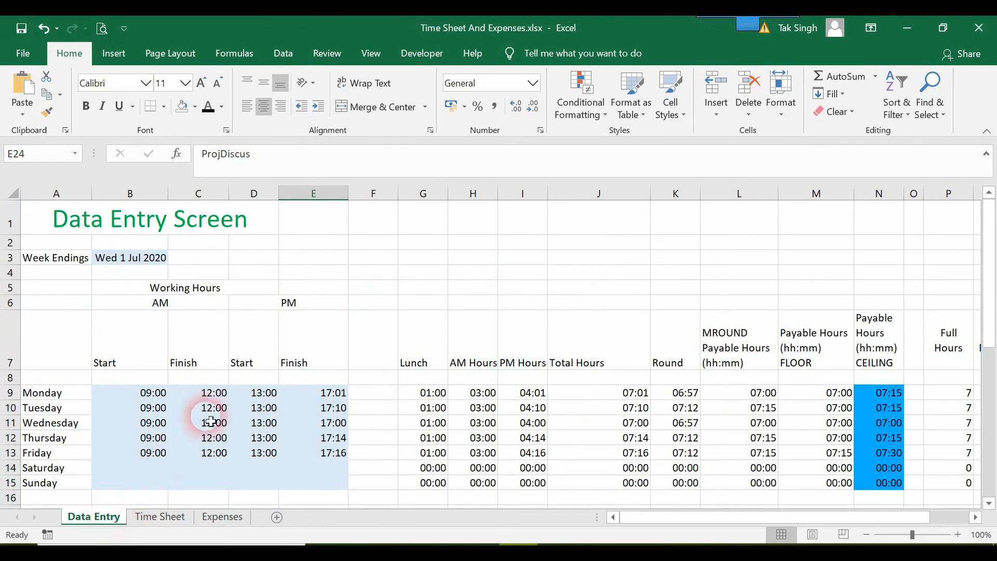
pyautogui.scroll(-10, 211, 416)
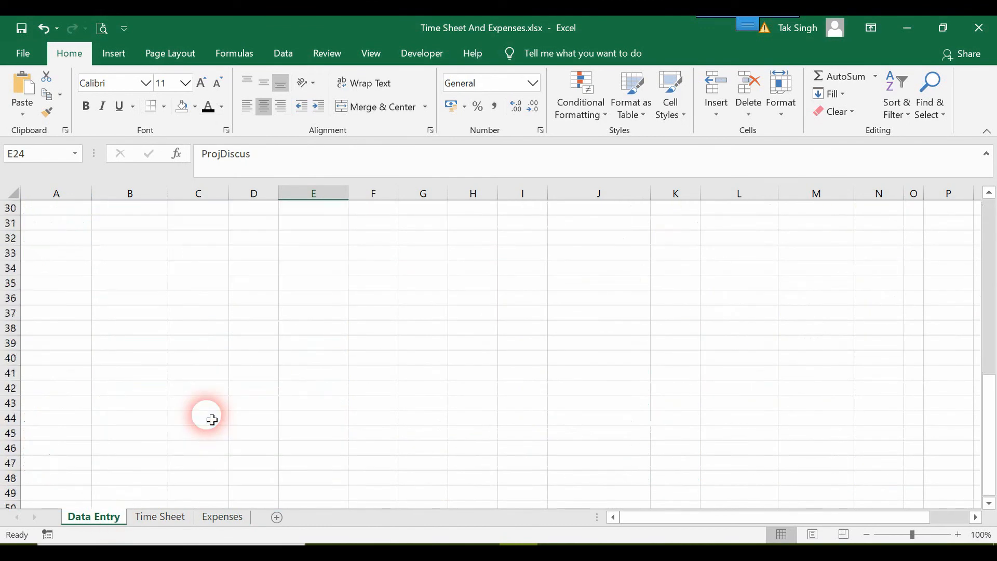
pyautogui.scroll(2, 56, 316)
pyautogui.click(57, 317)
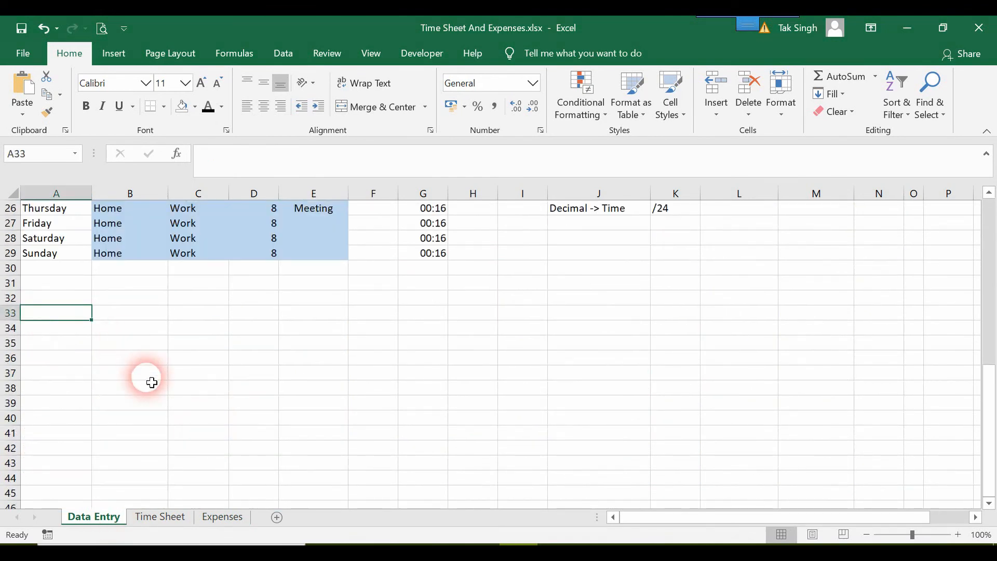
pyautogui.click(243, 518)
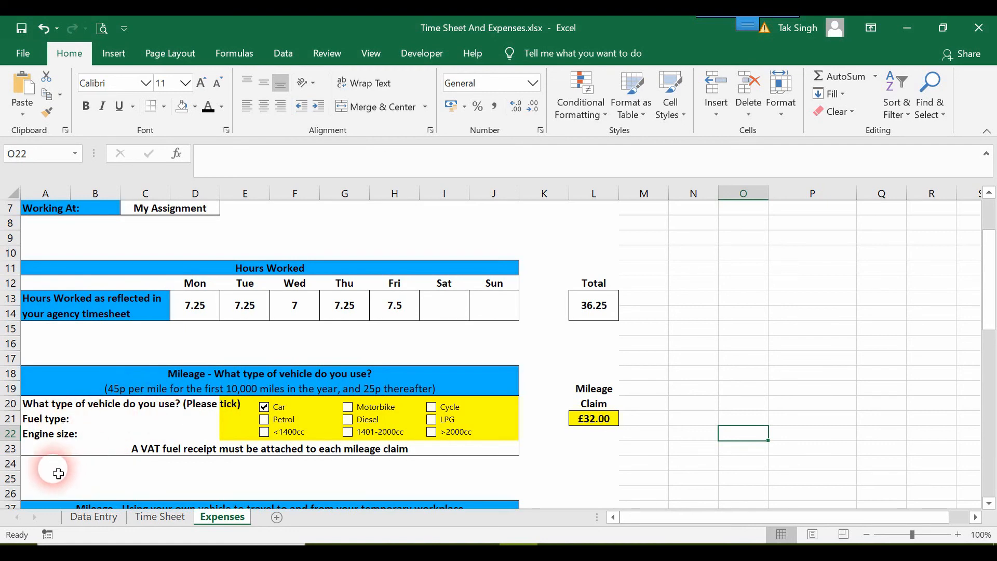
pyautogui.click(99, 518)
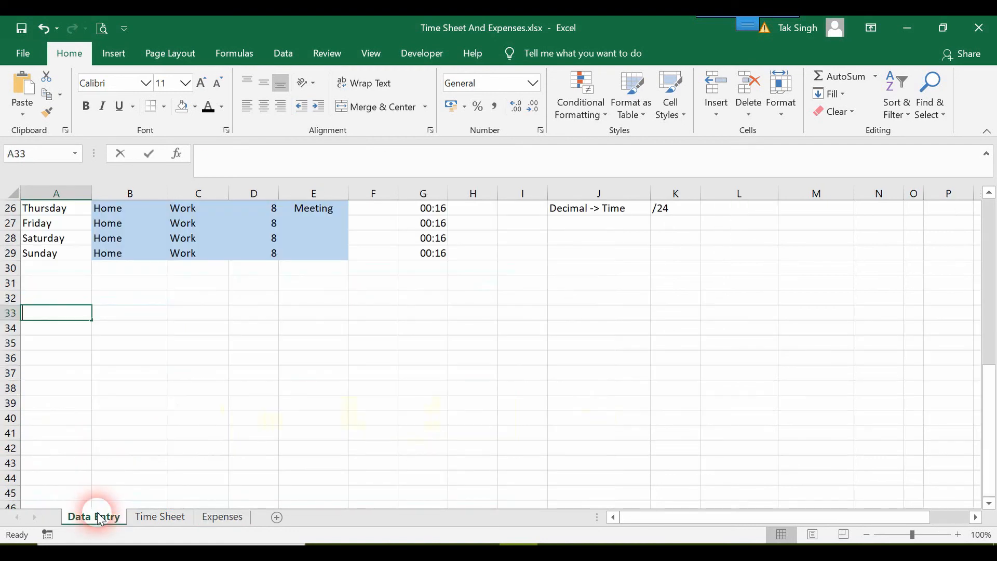
pyautogui.write('Vehicle')
pyautogui.press('Return')
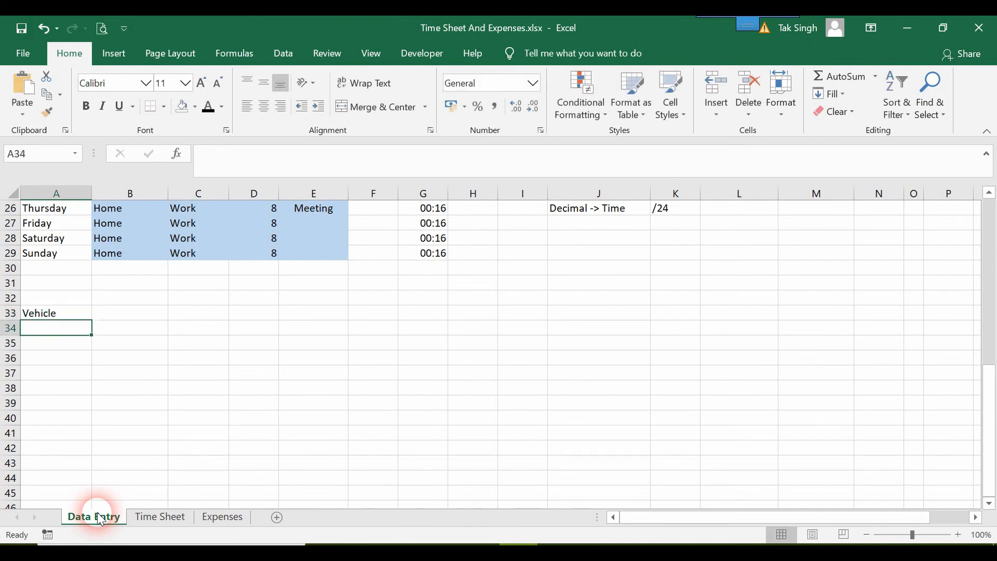
pyautogui.write('Fuel')
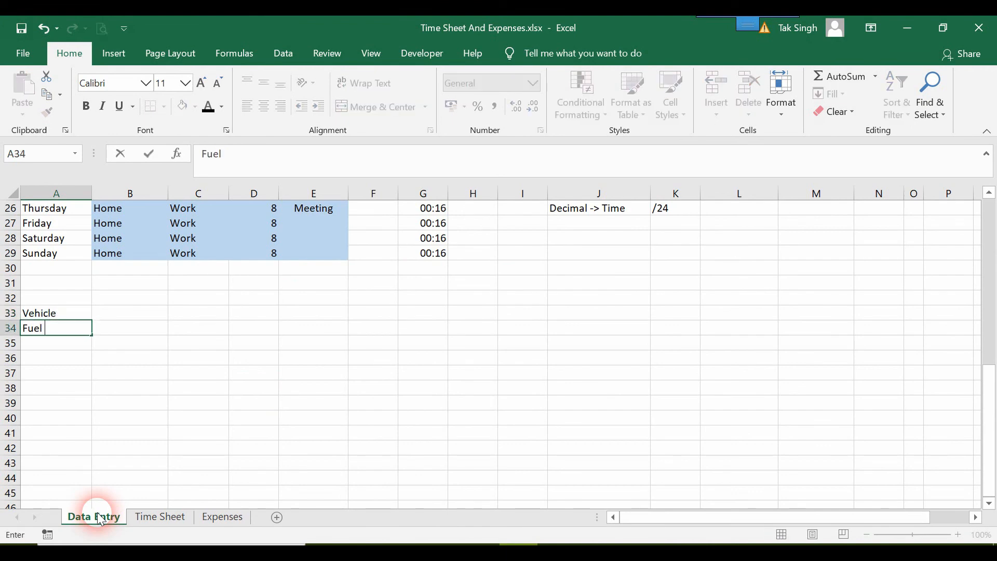
pyautogui.write('Engi')
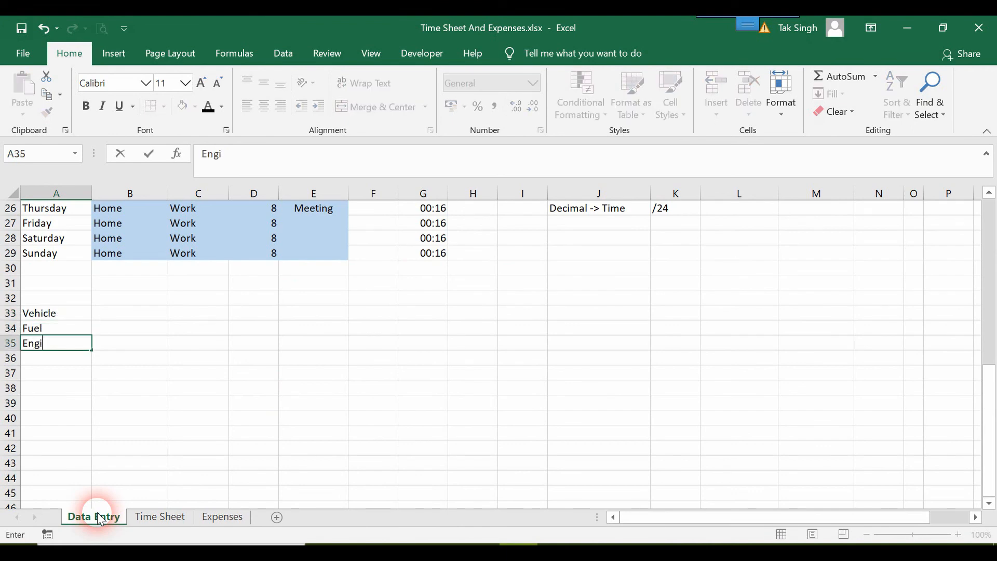
pyautogui.write('ne')
pyautogui.press('Return')
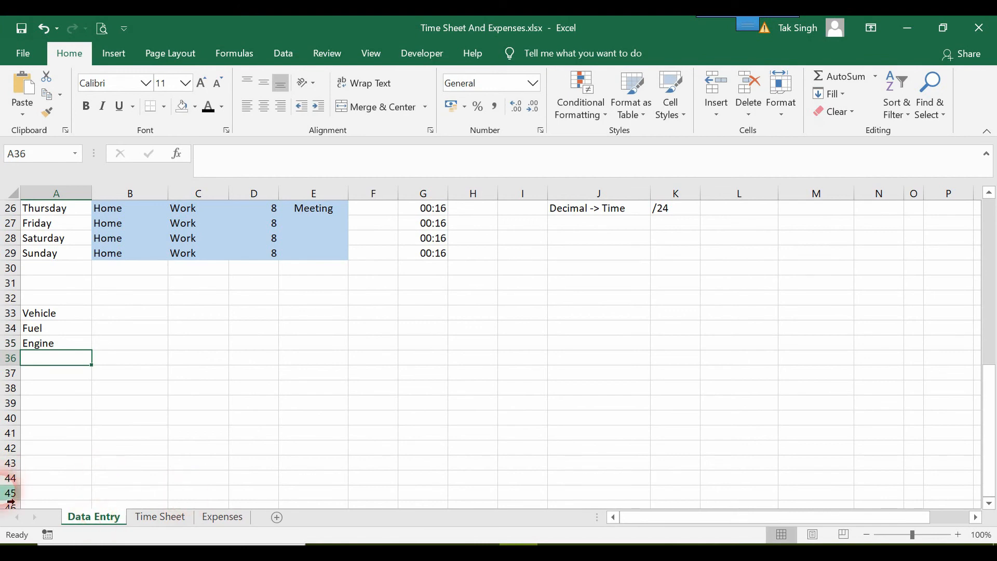
# - Fill the range C33:E35 beside the Vehicle, Fuel and Engine labels on the Data Entry sheet with yellow
pyautogui.click(206, 313)
pyautogui.moveTo(205, 313); pyautogui.dragTo(311, 345)
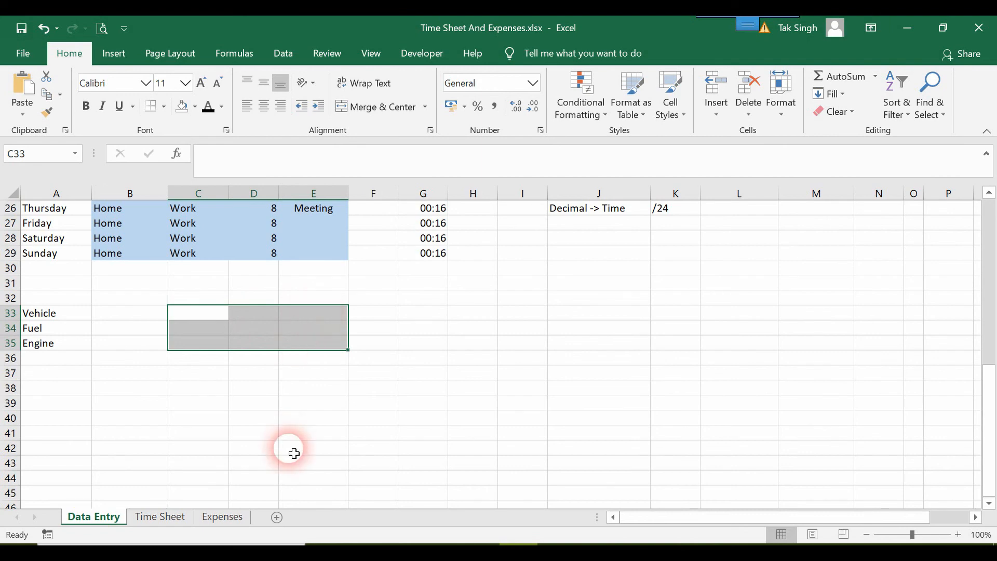
pyautogui.click(223, 516)
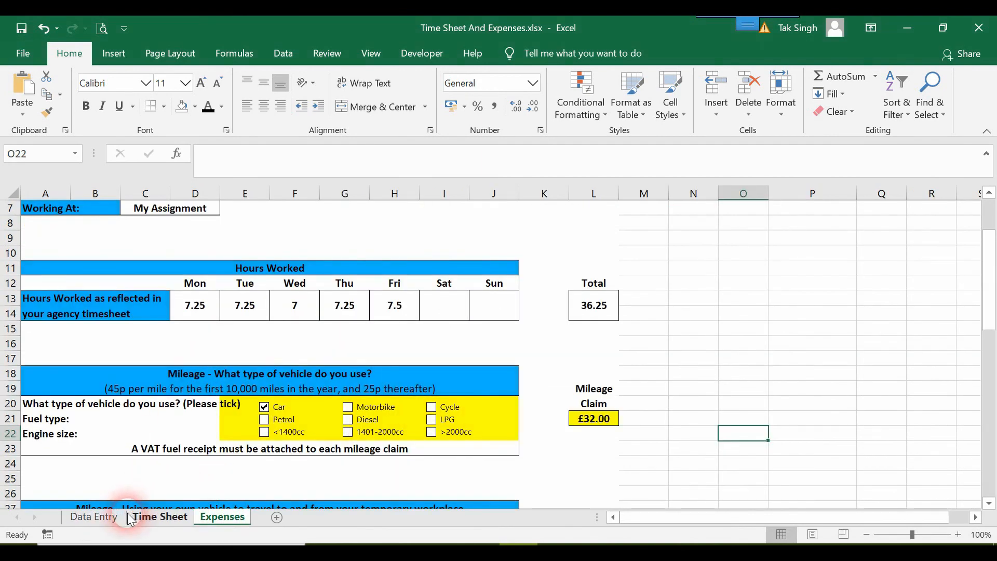
pyautogui.click(104, 517)
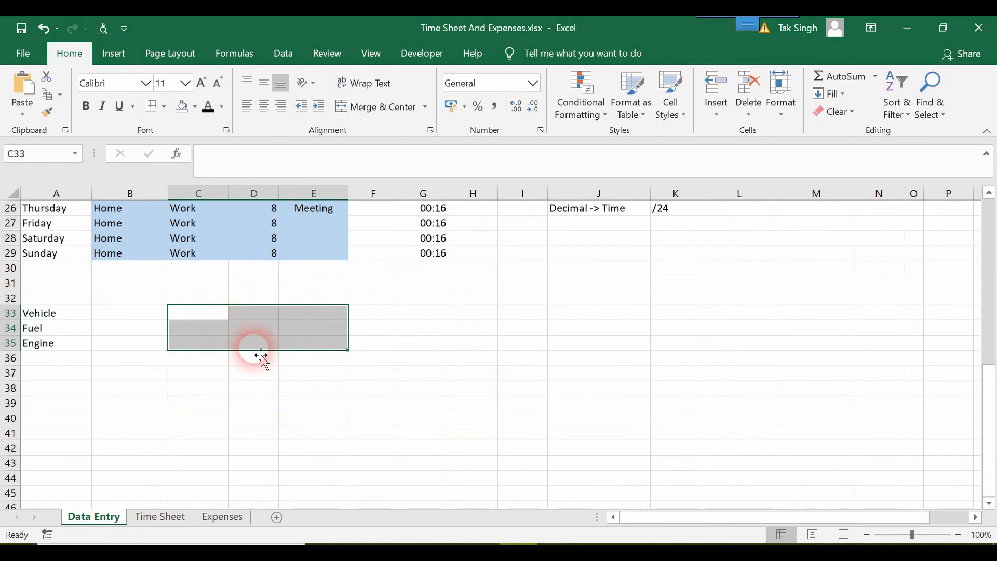
pyautogui.click(196, 108)
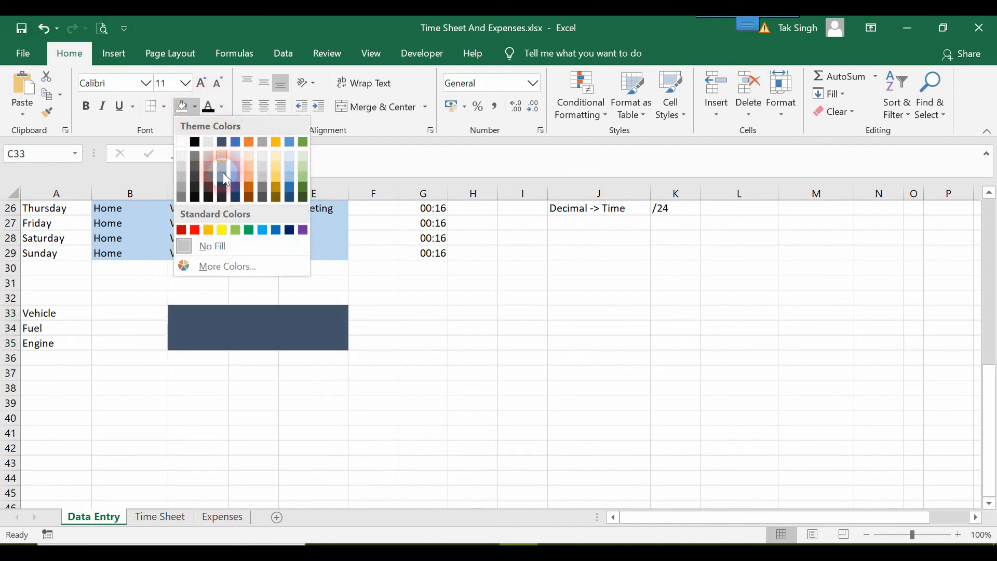
pyautogui.click(222, 230)
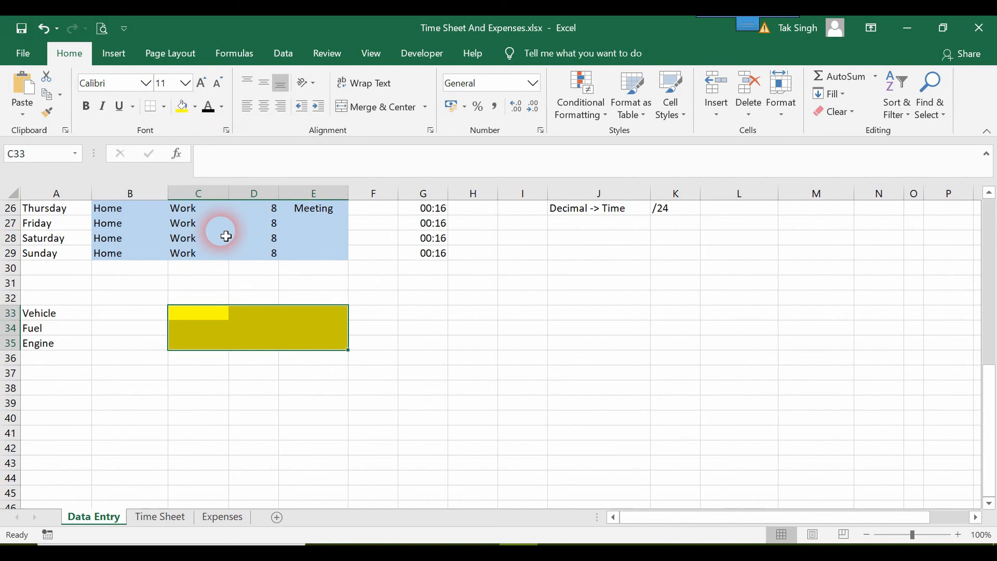
pyautogui.click(146, 314)
pyautogui.click(201, 316)
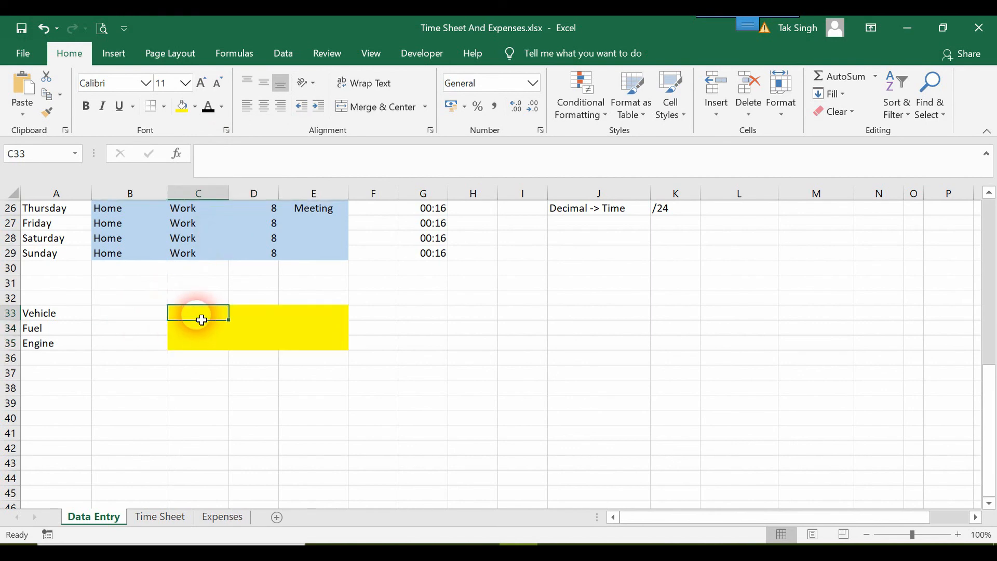
# - Link the Car check box on the Expenses sheet to cell C33 of the Data Entry sheet
pyautogui.click(226, 517)
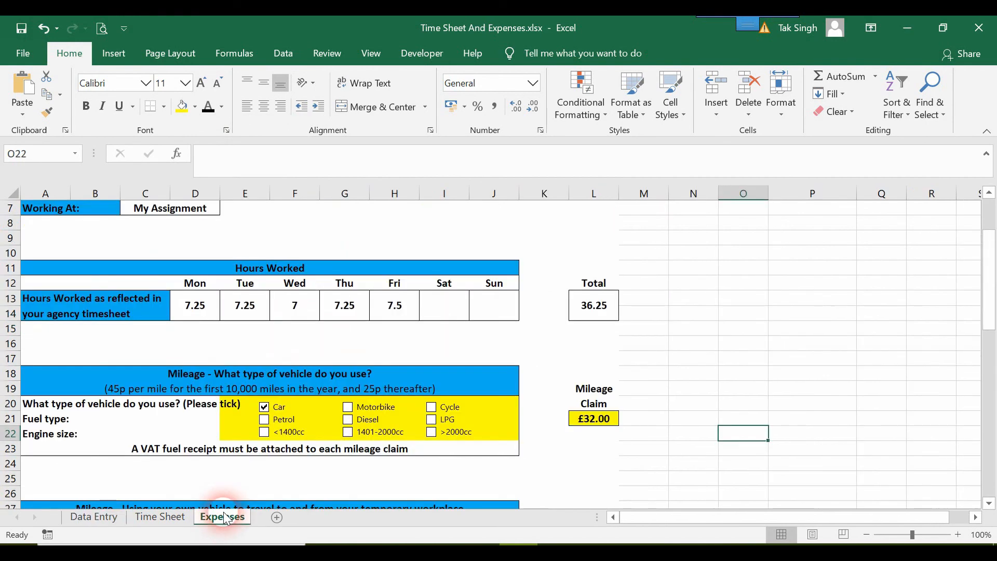
pyautogui.rightClick(280, 404)
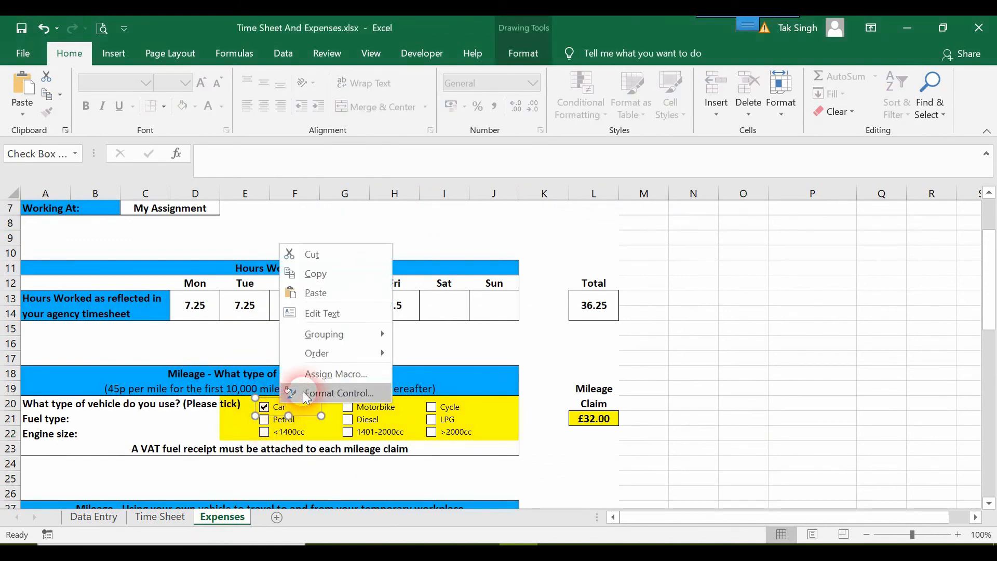
pyautogui.click(333, 391)
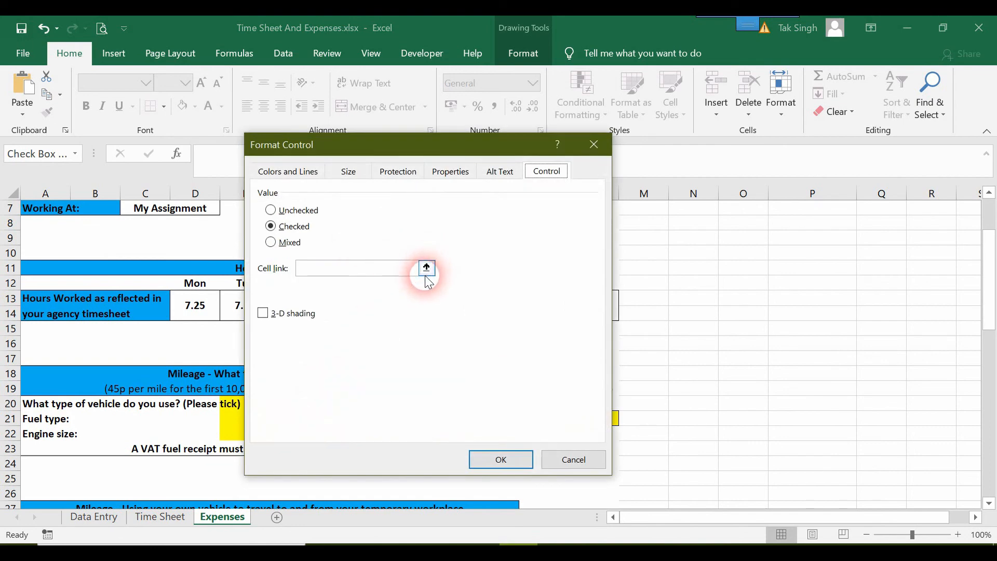
pyautogui.click(427, 269)
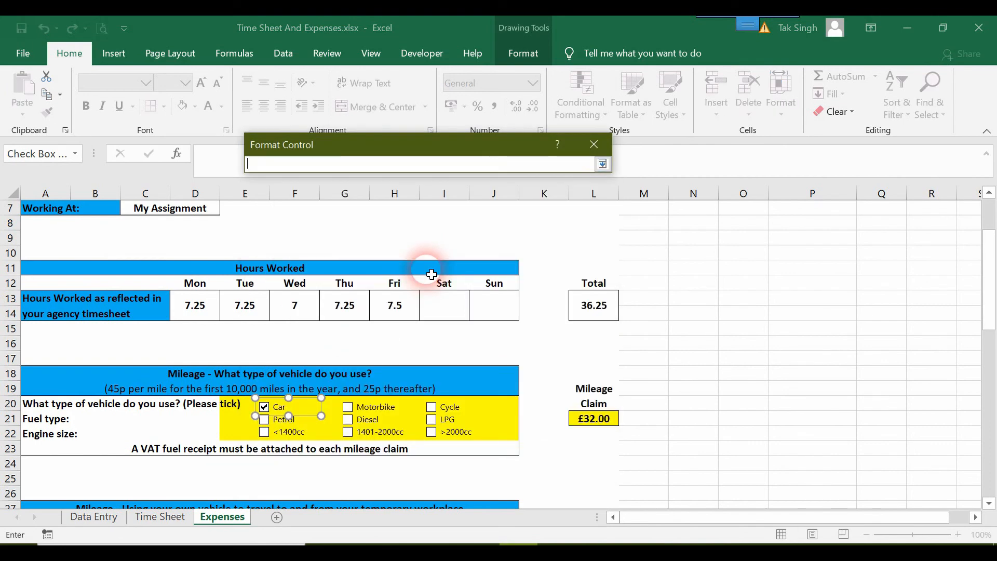
pyautogui.click(114, 520)
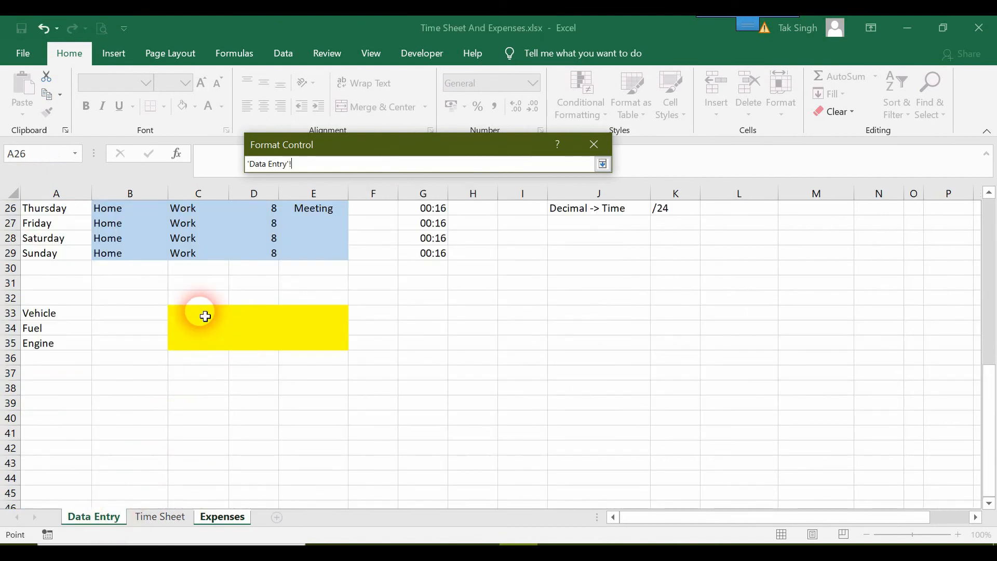
pyautogui.press('Return')
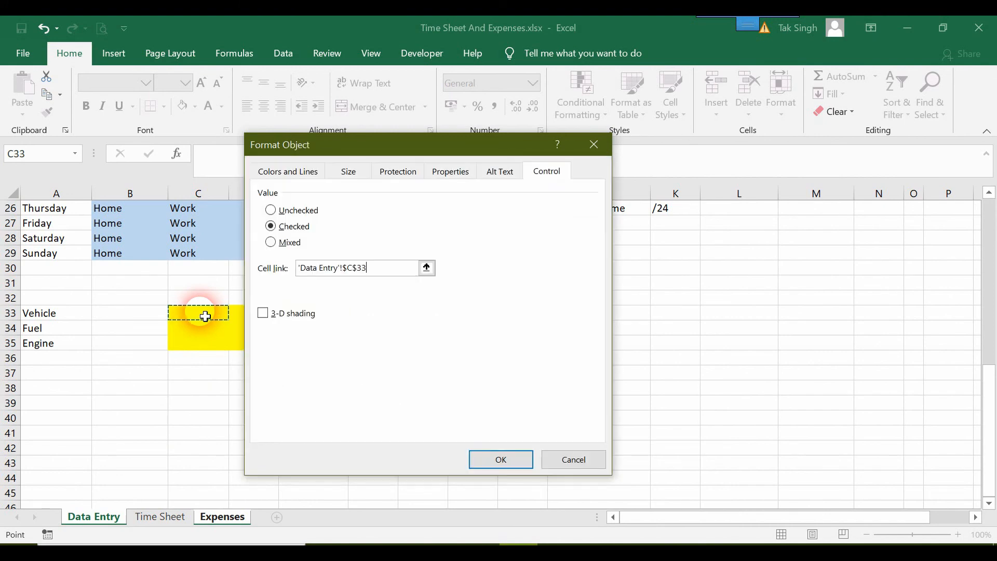
pyautogui.click(510, 461)
pyautogui.click(500, 460)
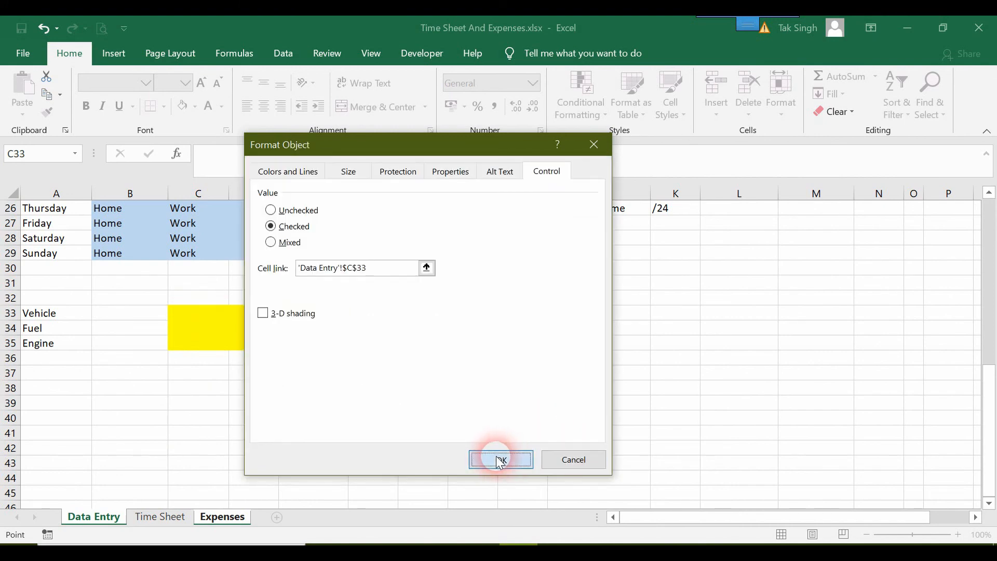
# - Enter FALSE in cell C33 of the Data Entry sheet and check the Car check box on the Expenses sheet
pyautogui.click(108, 515)
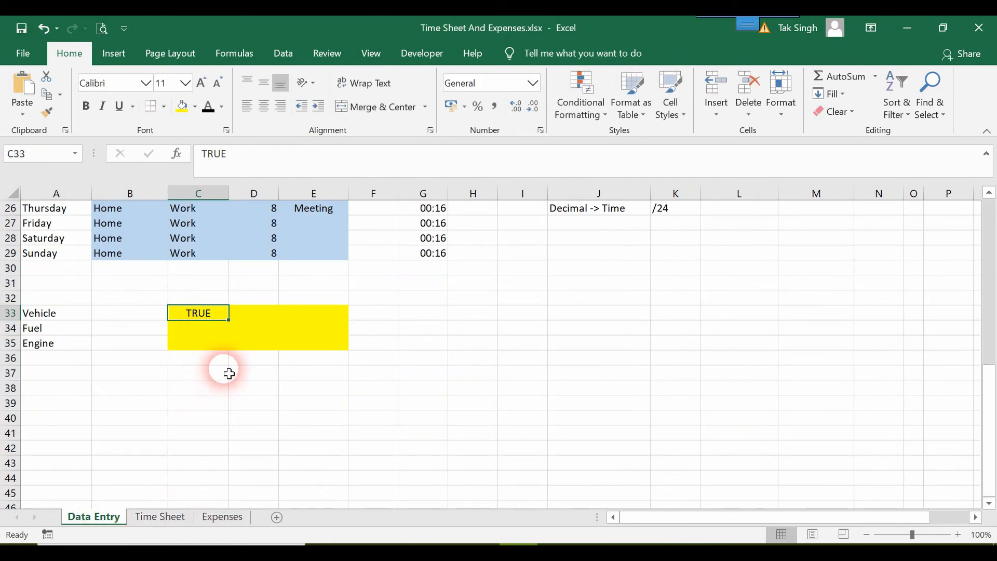
pyautogui.write('False')
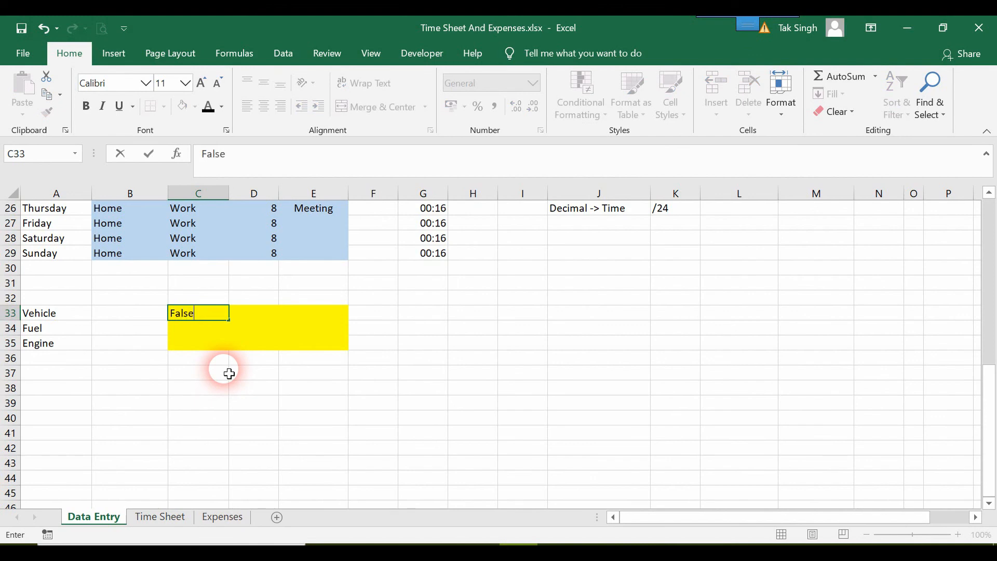
pyautogui.press('Return')
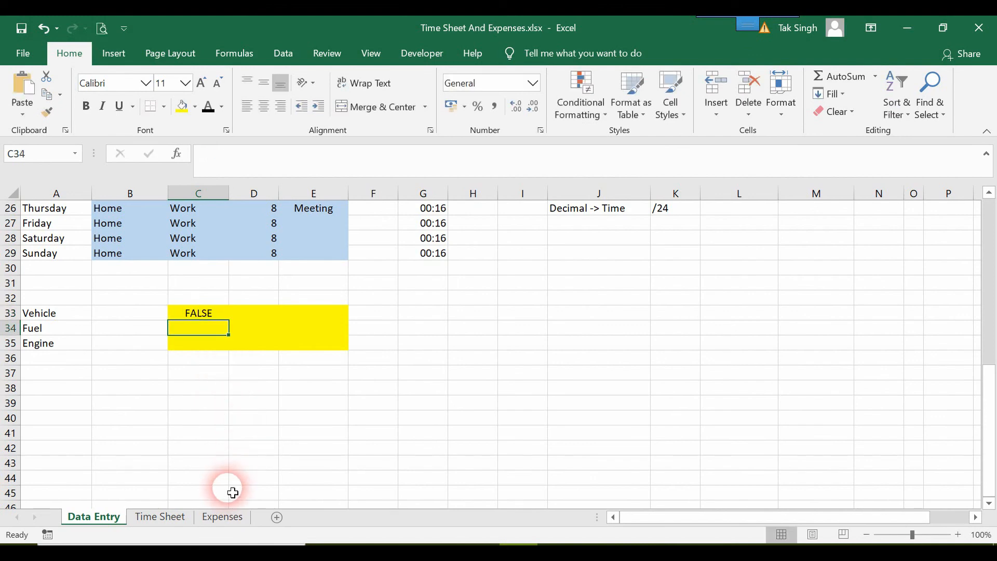
pyautogui.click(223, 517)
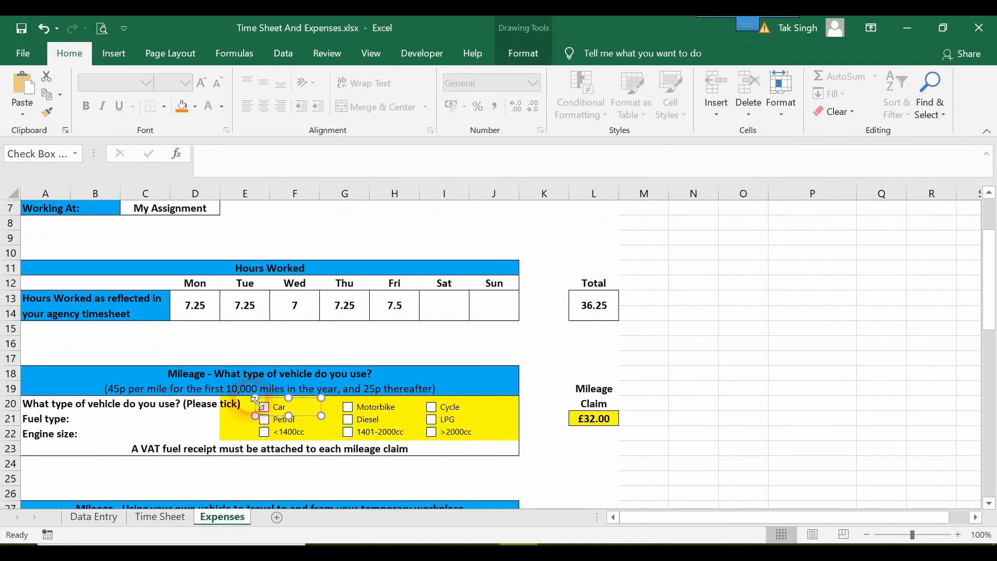
# - Link the Motorbike check box on the Expenses sheet to cell D33 of the Data Entry sheet
pyautogui.rightClick(385, 410)
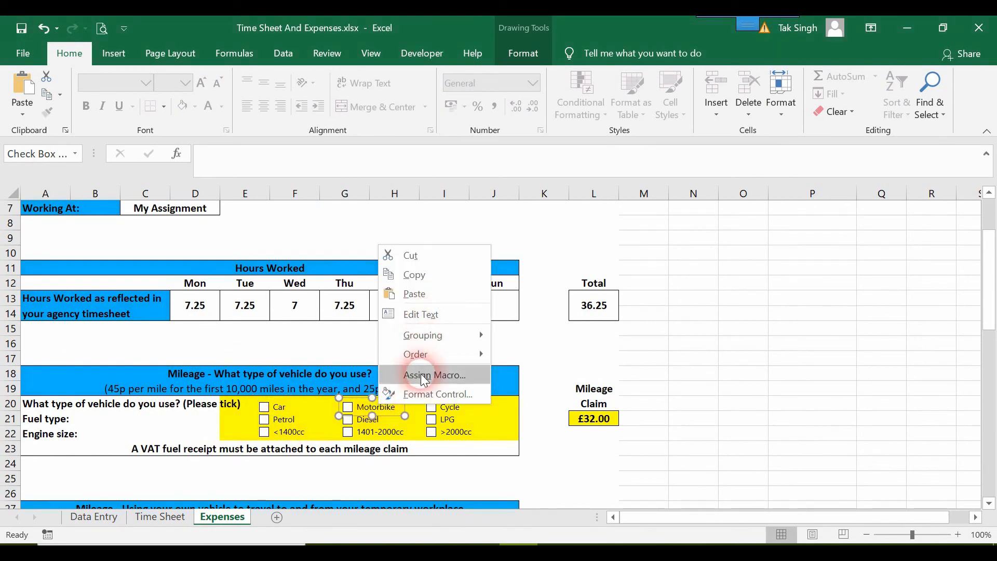
pyautogui.click(427, 395)
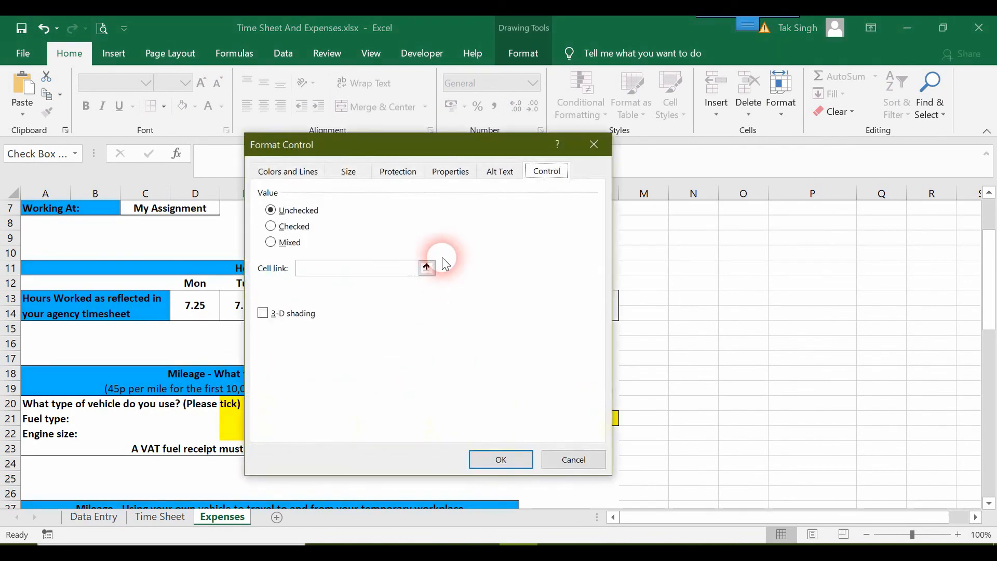
pyautogui.click(425, 266)
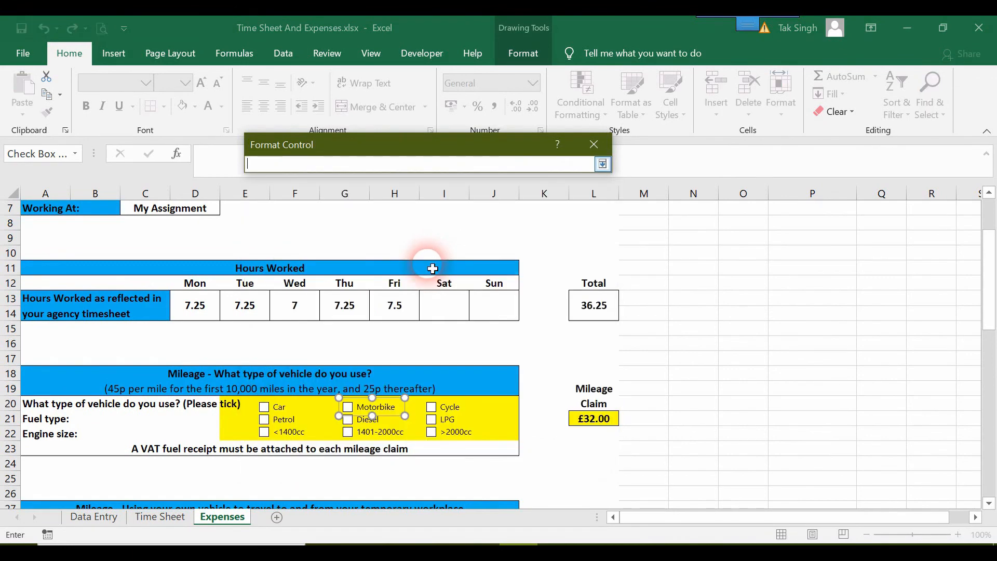
pyautogui.click(100, 517)
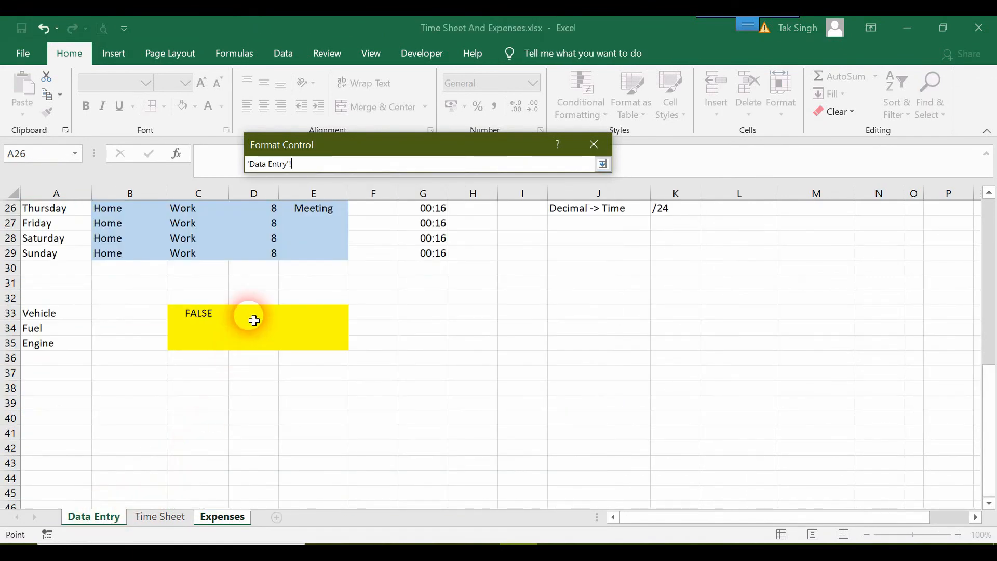
pyautogui.press('Return')
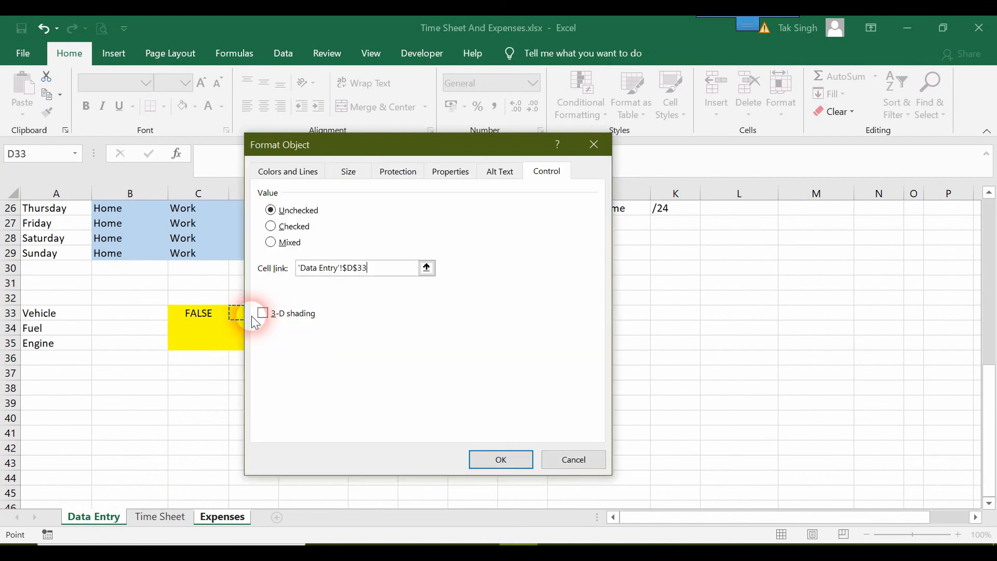
pyautogui.click(501, 460)
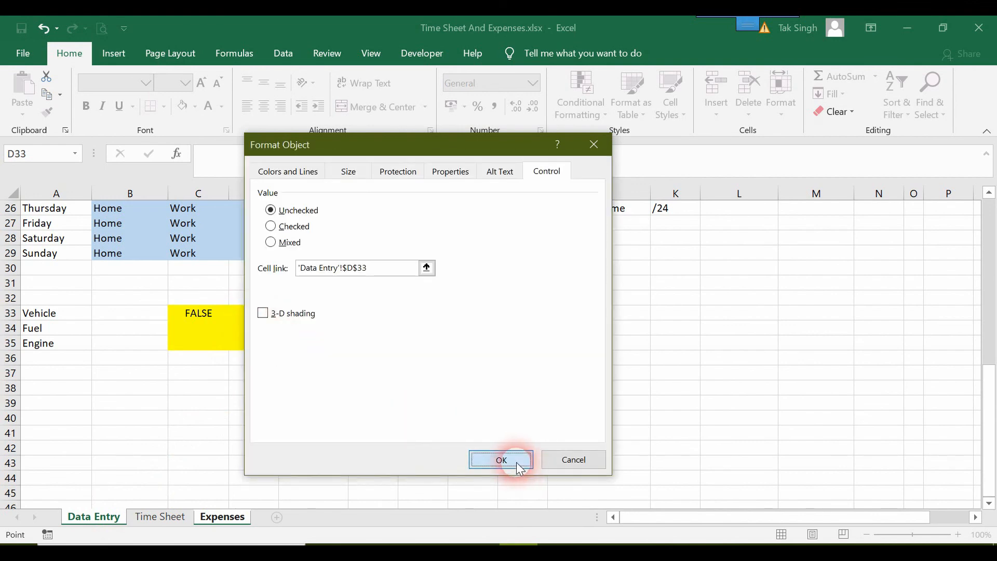
pyautogui.click(501, 459)
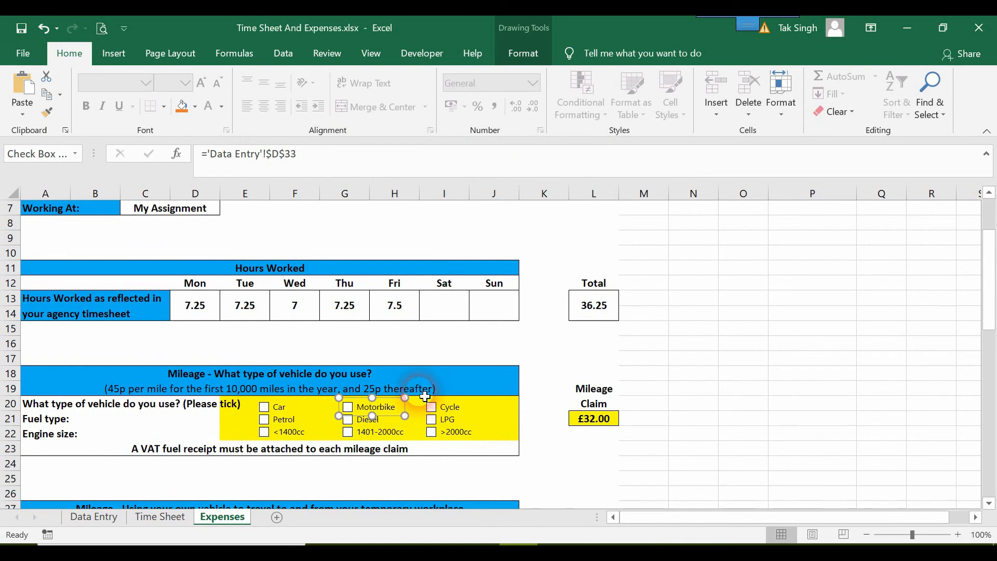
# - Link the Cycle check box on the Expenses sheet to cell E33 of the Data Entry sheet
pyautogui.rightClick(453, 408)
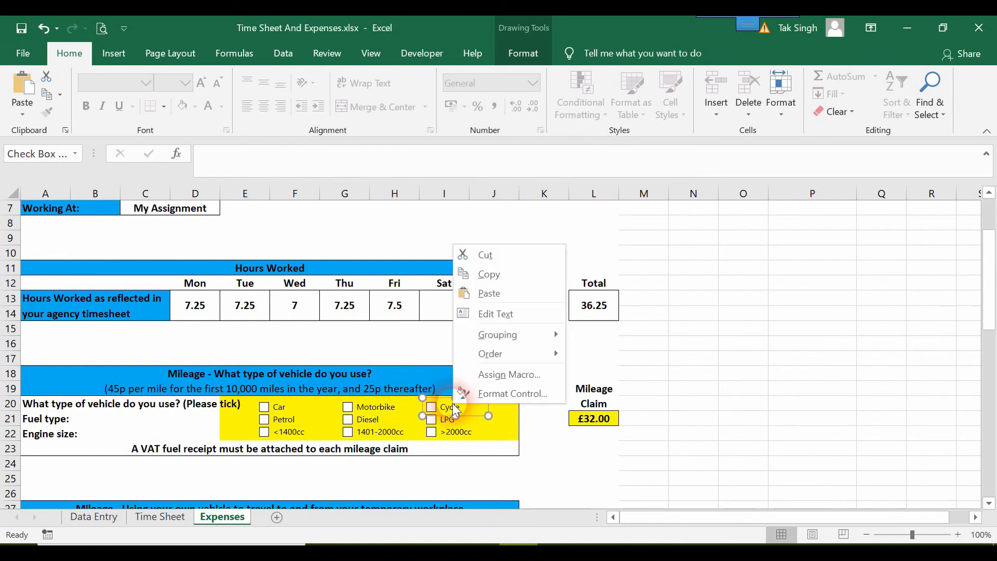
pyautogui.click(502, 394)
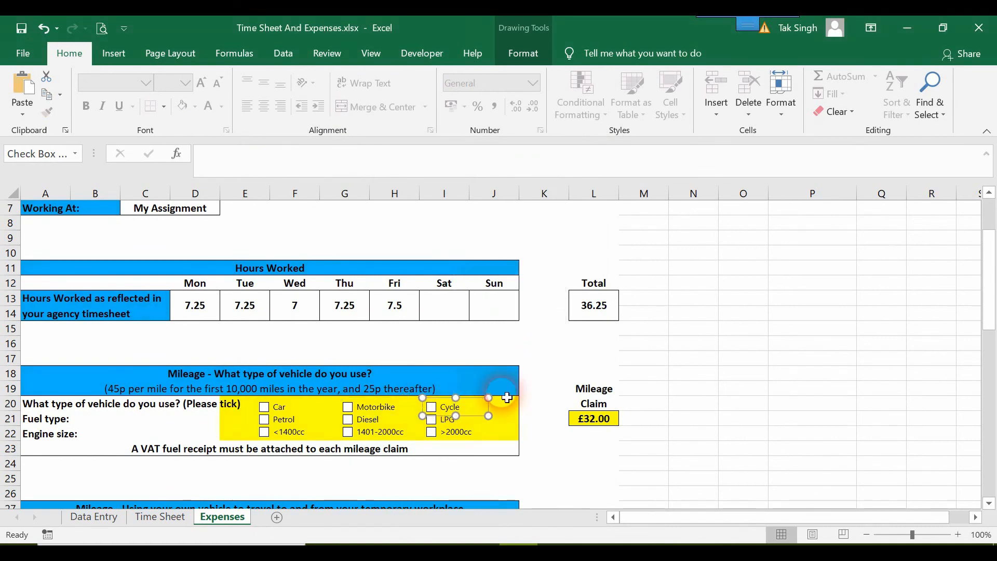
pyautogui.click(427, 267)
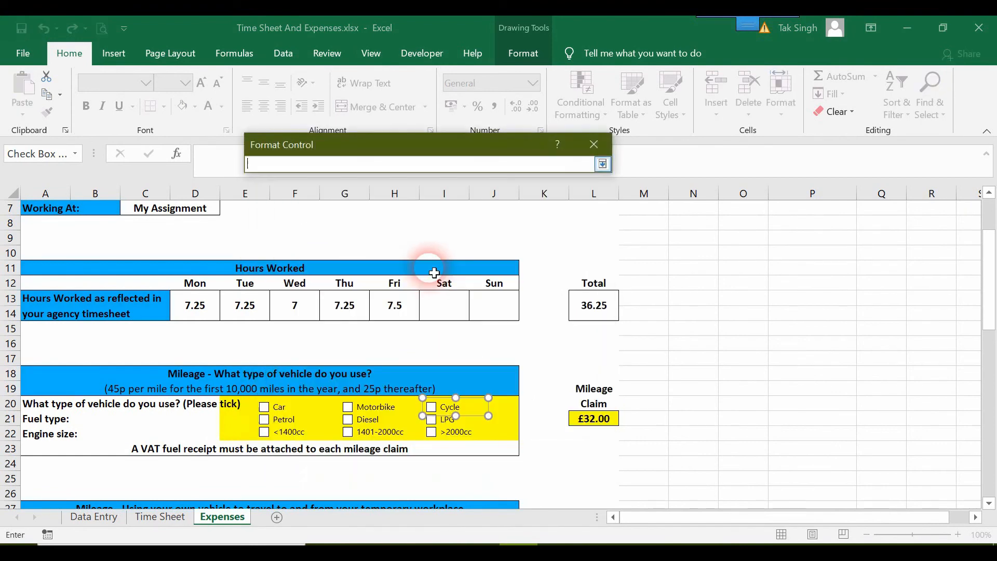
pyautogui.click(93, 516)
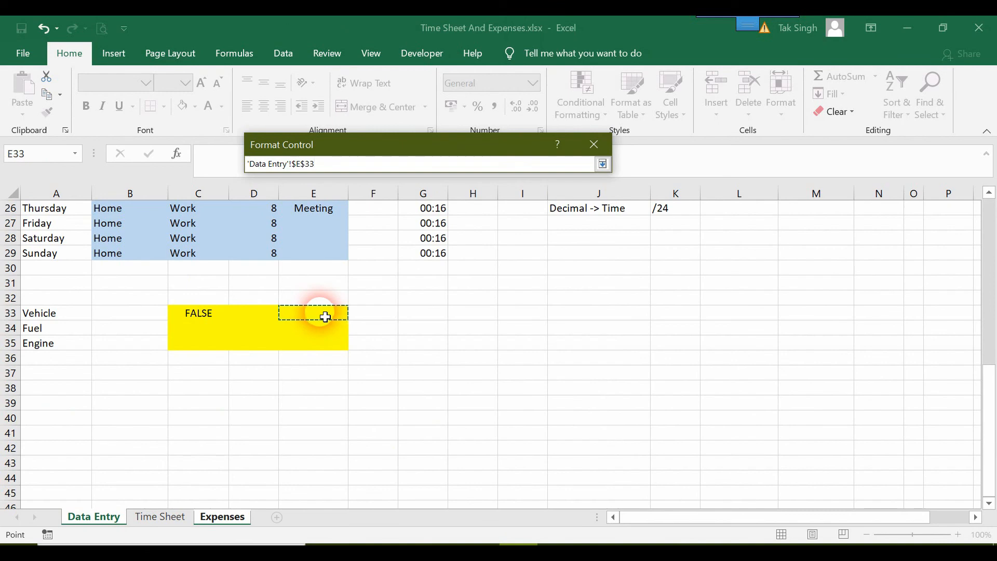
pyautogui.press('Return')
pyautogui.click(508, 455)
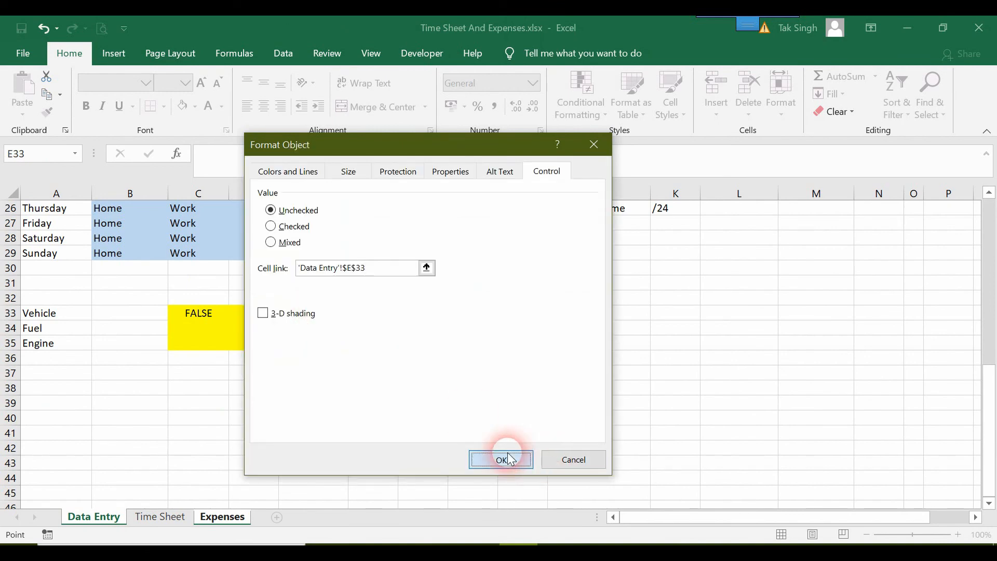
# - Enter TRUE in cells D33 and E33 of the Data Entry sheet and check the Motorbike and Cycle check boxes on the Expenses sheet
pyautogui.click(91, 516)
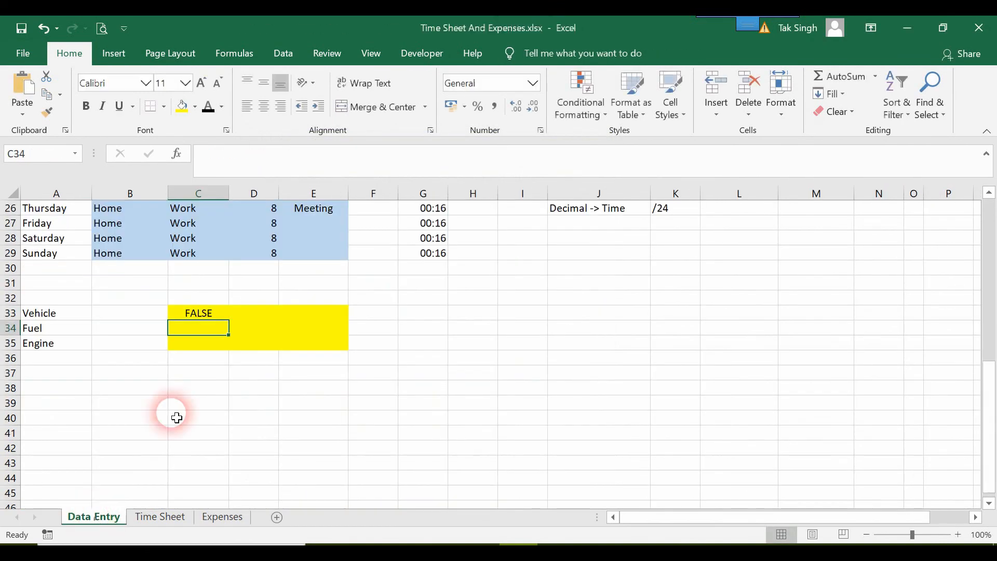
pyautogui.click(259, 313)
pyautogui.write('true')
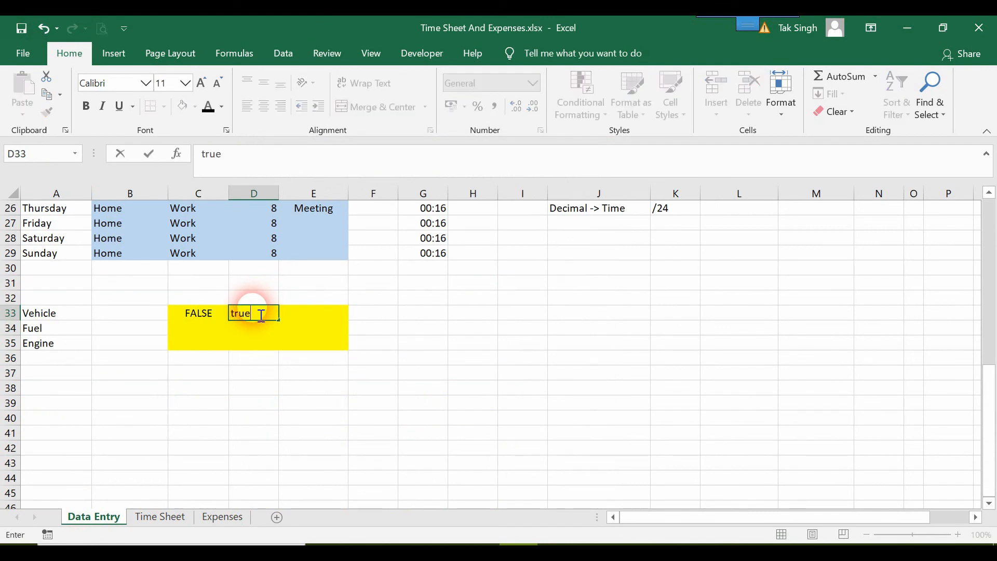
pyautogui.press('Return')
pyautogui.press('Right')
pyautogui.press('Up')
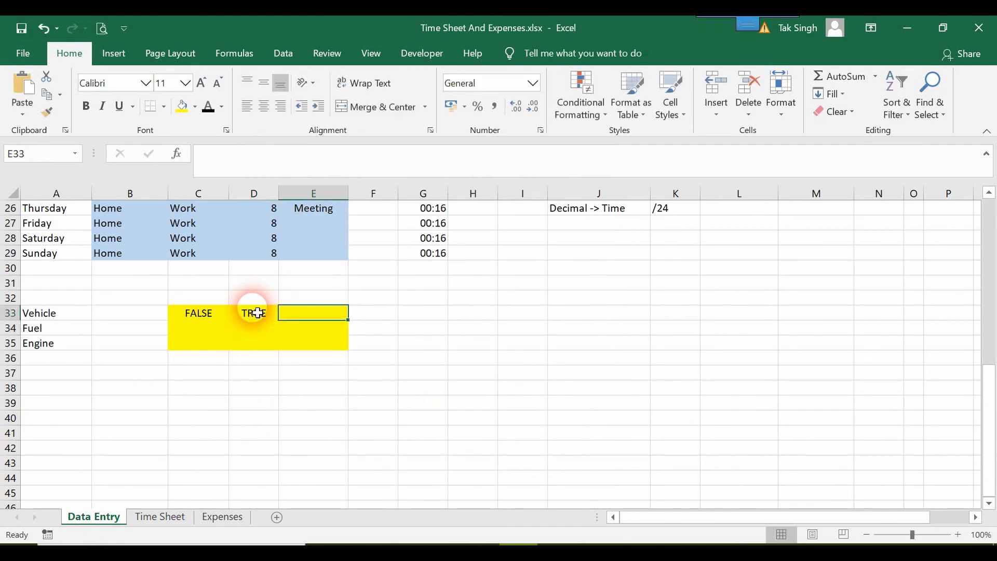
pyautogui.write('true')
pyautogui.press('Return')
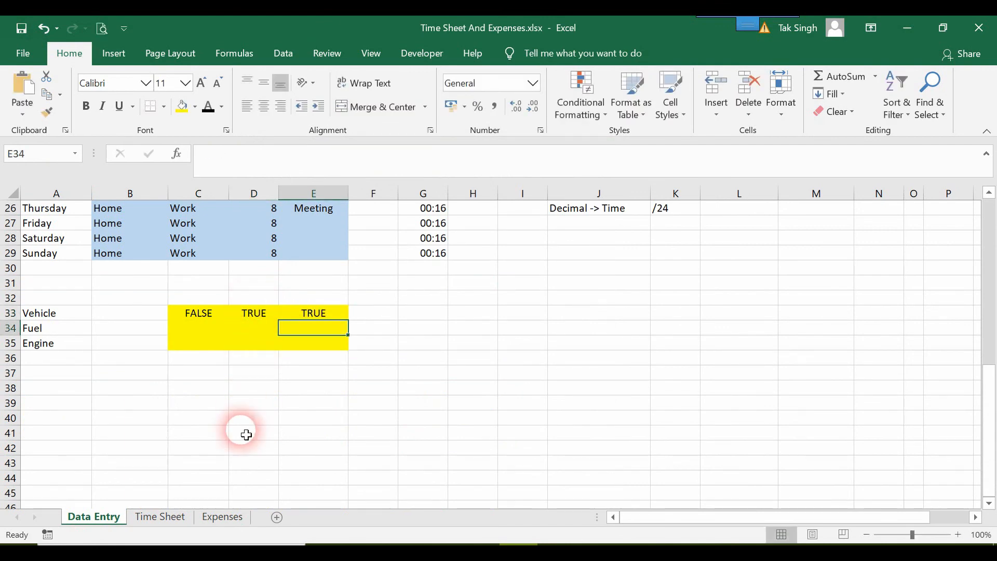
pyautogui.click(238, 518)
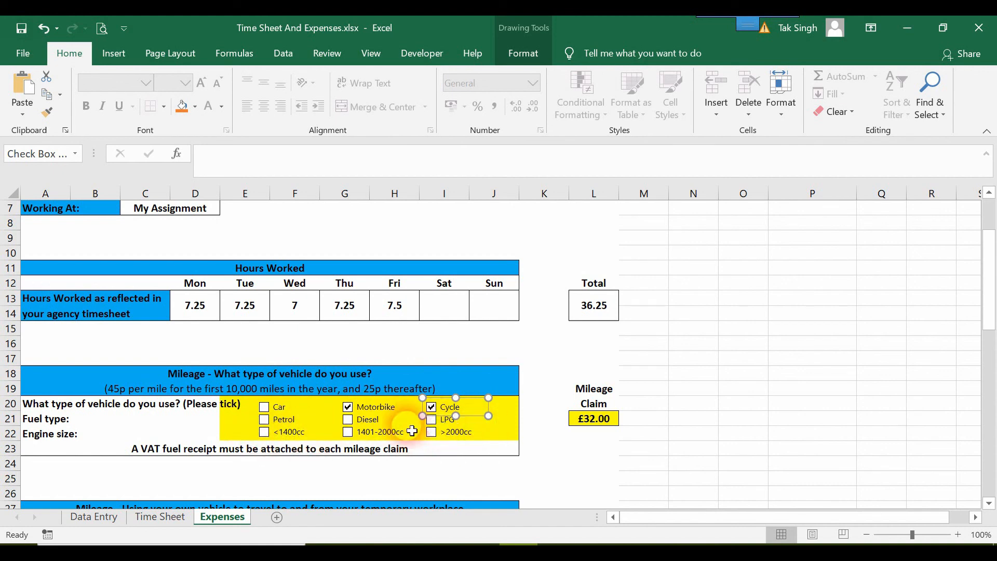
pyautogui.click(98, 517)
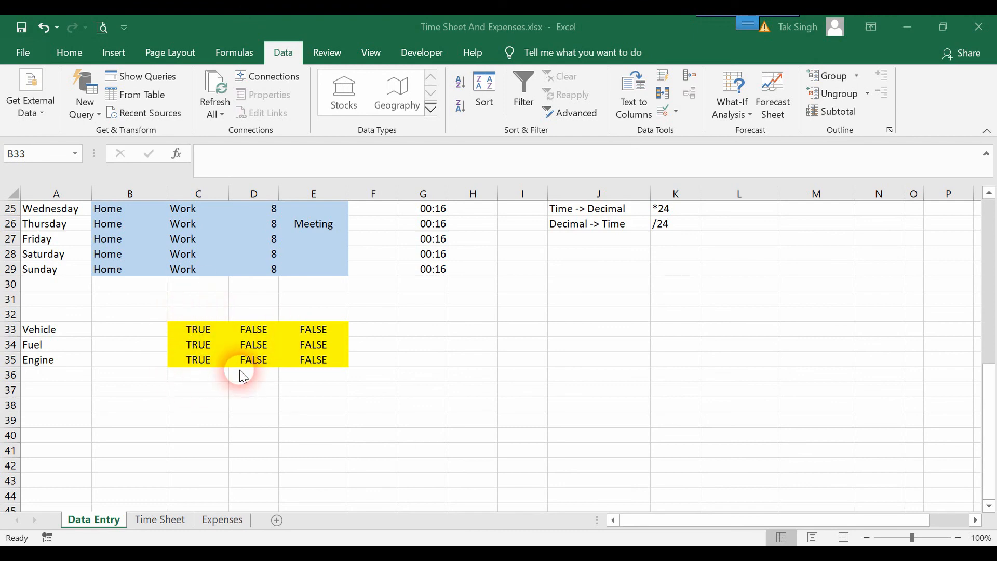
# - Review the vehicle, fuel and engine check box options on the Expenses sheet and return to the Data Entry sheet
pyautogui.click(230, 519)
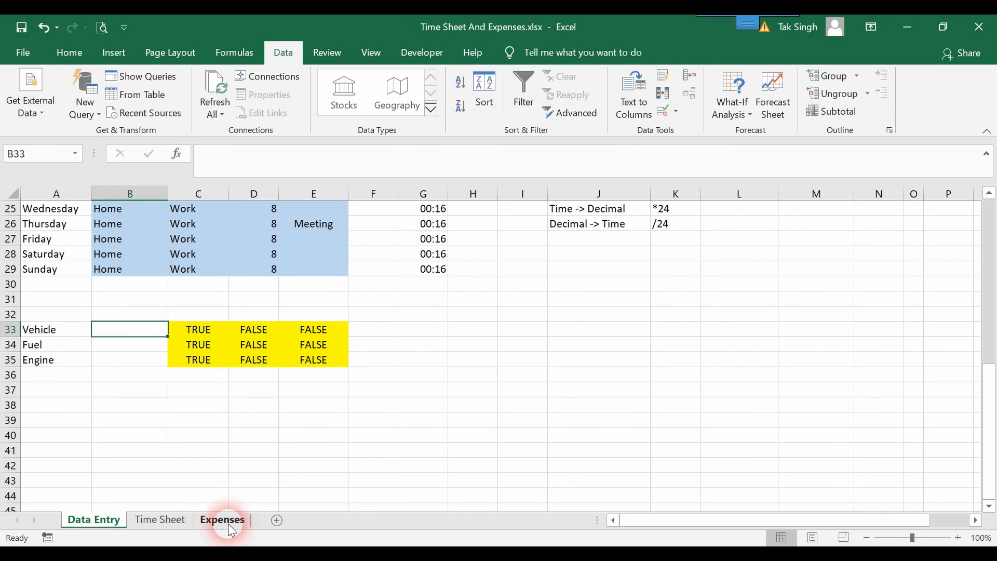
pyautogui.click(230, 520)
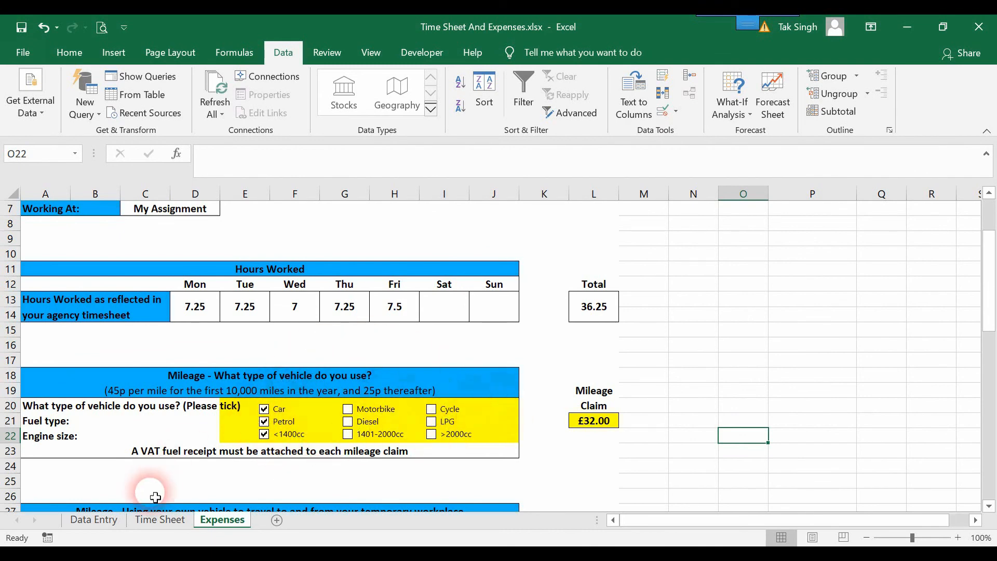
pyautogui.click(106, 520)
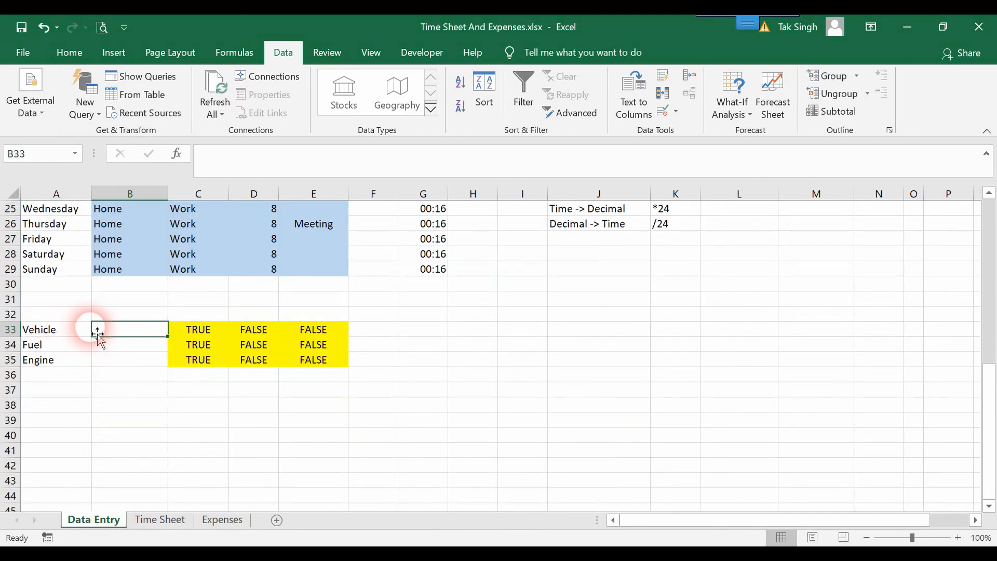
pyautogui.moveTo(139, 338); pyautogui.dragTo(137, 359)
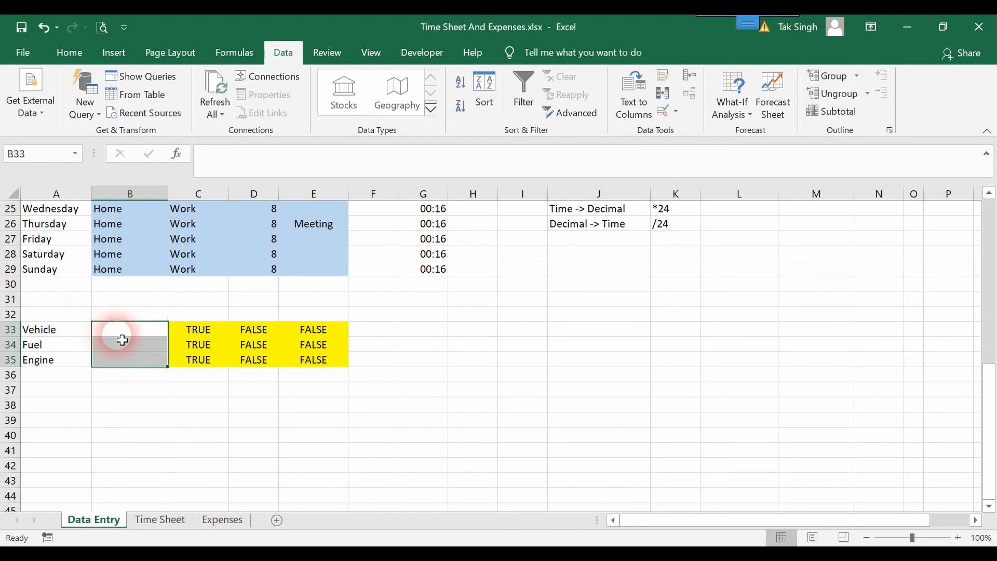
pyautogui.moveTo(83, 332)
pyautogui.mouseDown()
pyautogui.moveTo(62, 341)
pyautogui.moveTo(83, 334)
pyautogui.mouseUp()
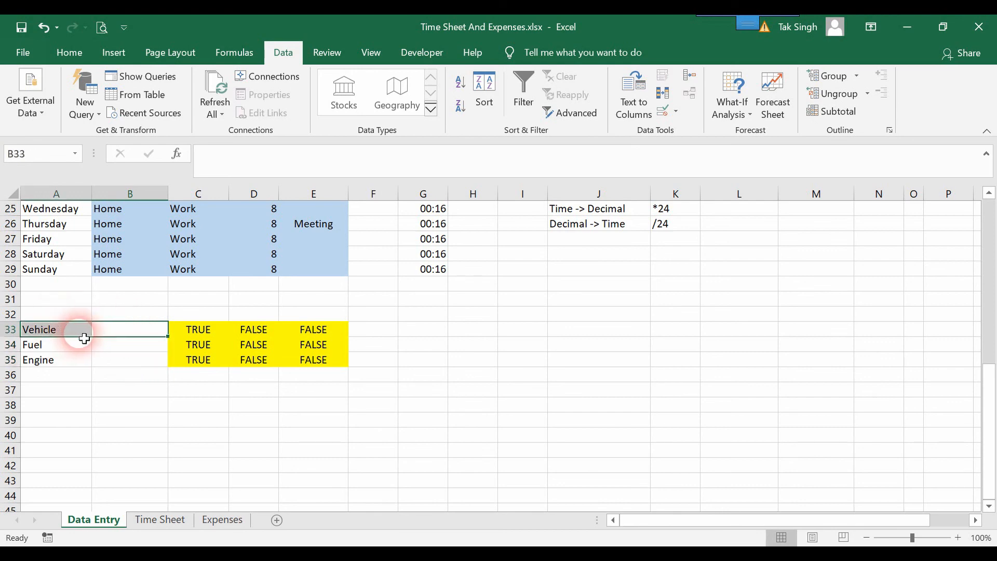
# - Add list data validation to the Vehicle cell B33 with the source Car, Motorbike, Cycle
pyautogui.click(126, 333)
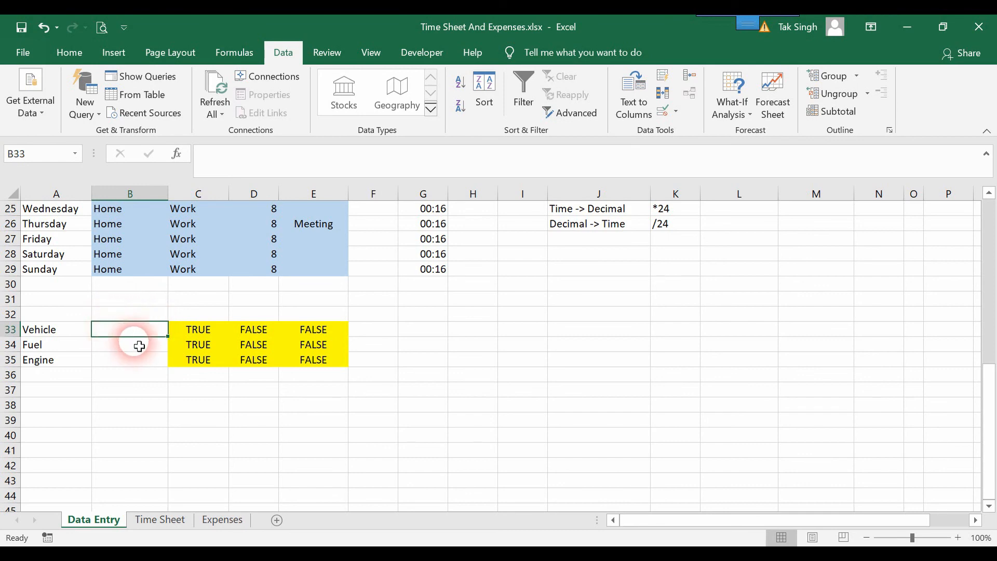
pyautogui.click(67, 52)
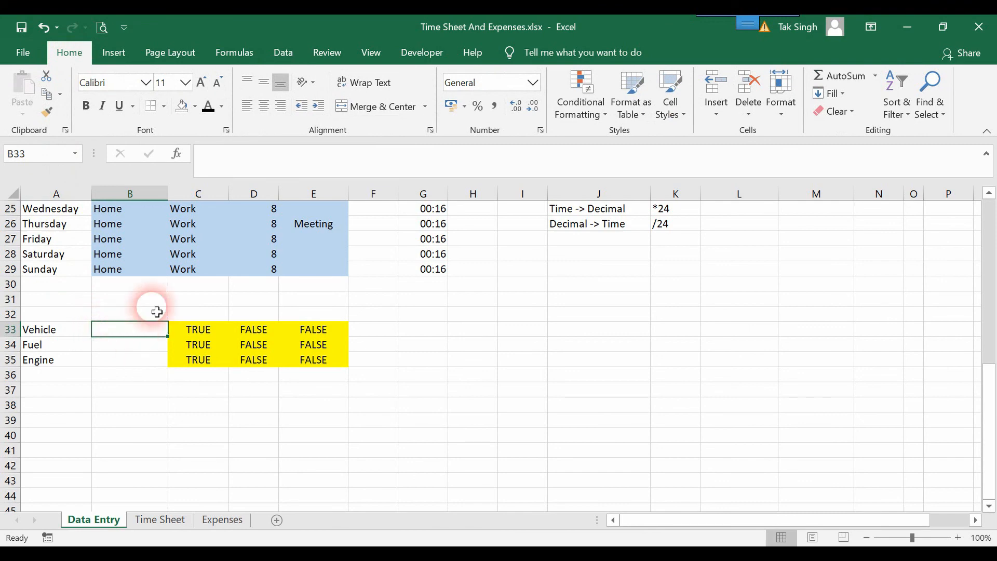
pyautogui.click(288, 51)
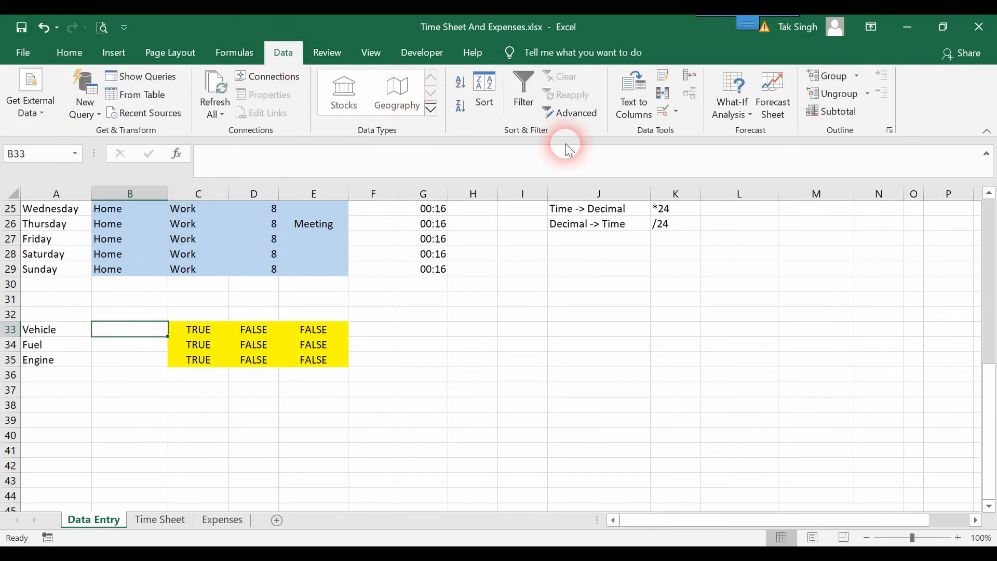
pyautogui.click(664, 113)
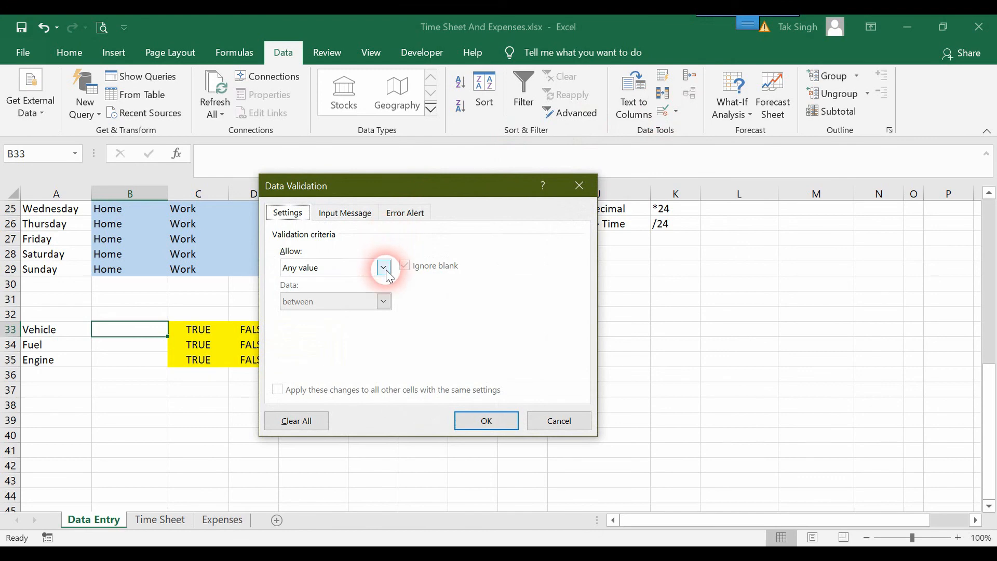
pyautogui.click(384, 268)
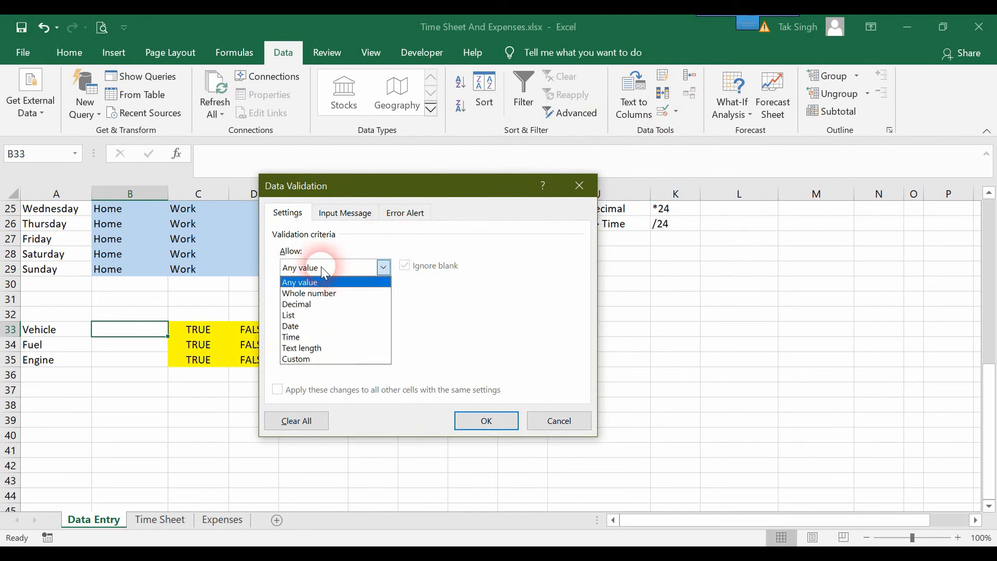
pyautogui.click(309, 315)
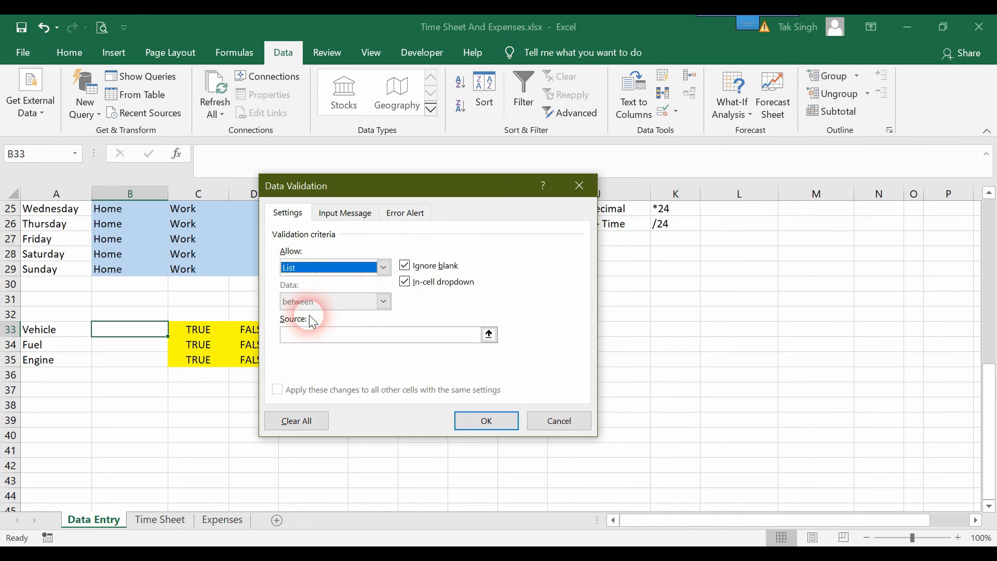
pyautogui.click(324, 343)
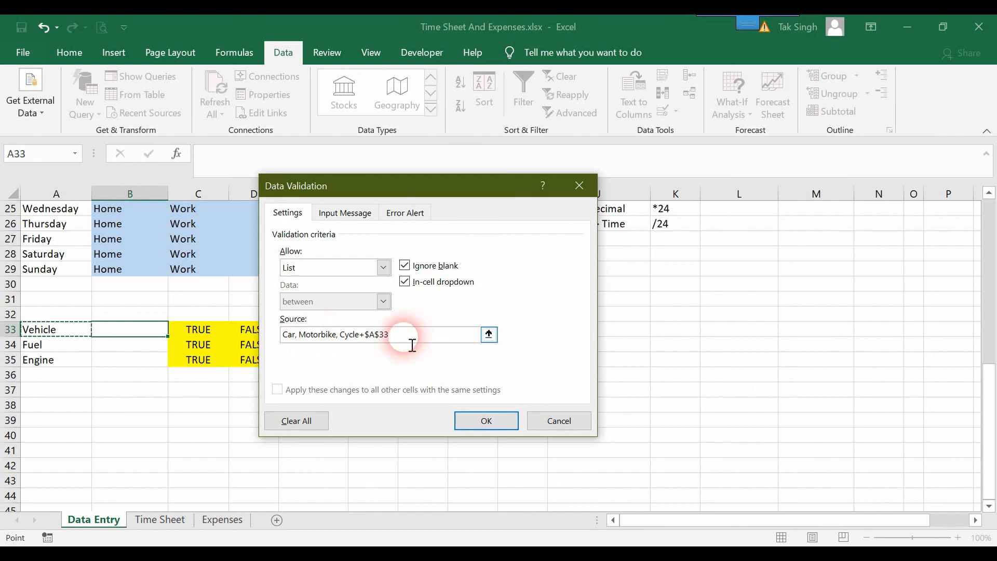
pyautogui.moveTo(412, 344); pyautogui.dragTo(375, 347)
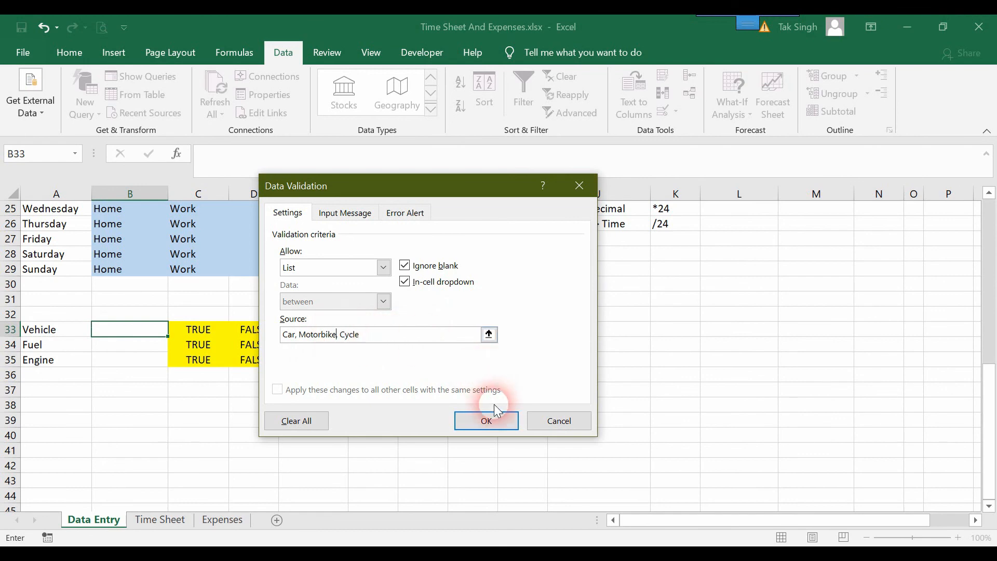
pyautogui.click(486, 420)
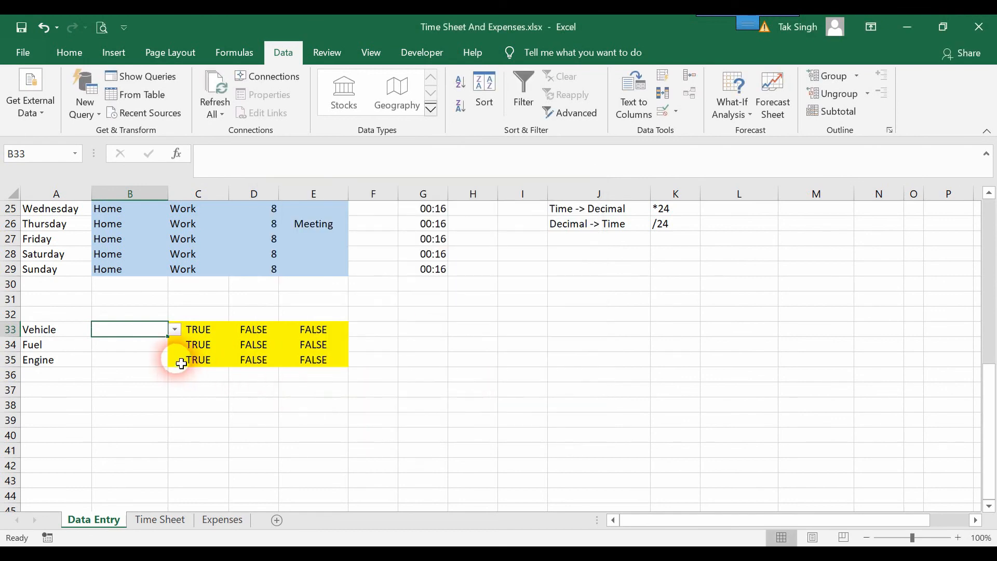
# - Try the Vehicle drop-down in cell B33 with Car and Motorbike, and leave it set to Cycle
pyautogui.click(175, 329)
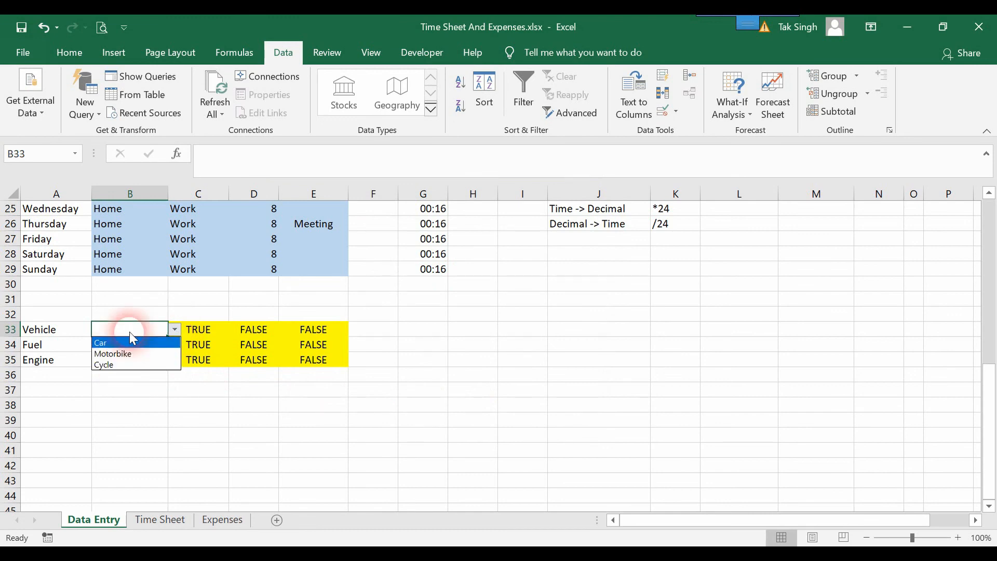
pyautogui.click(125, 344)
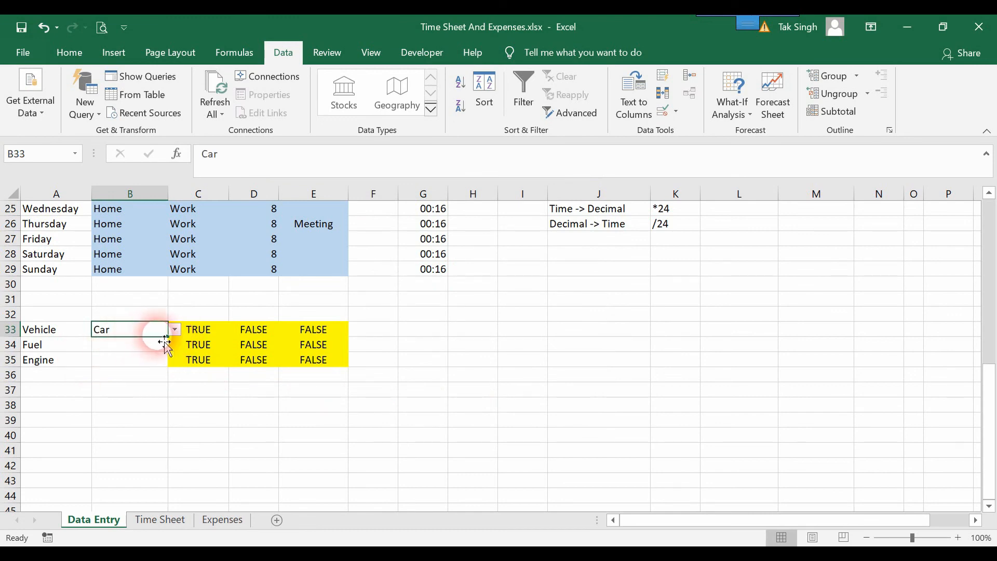
pyautogui.click(174, 329)
pyautogui.click(145, 355)
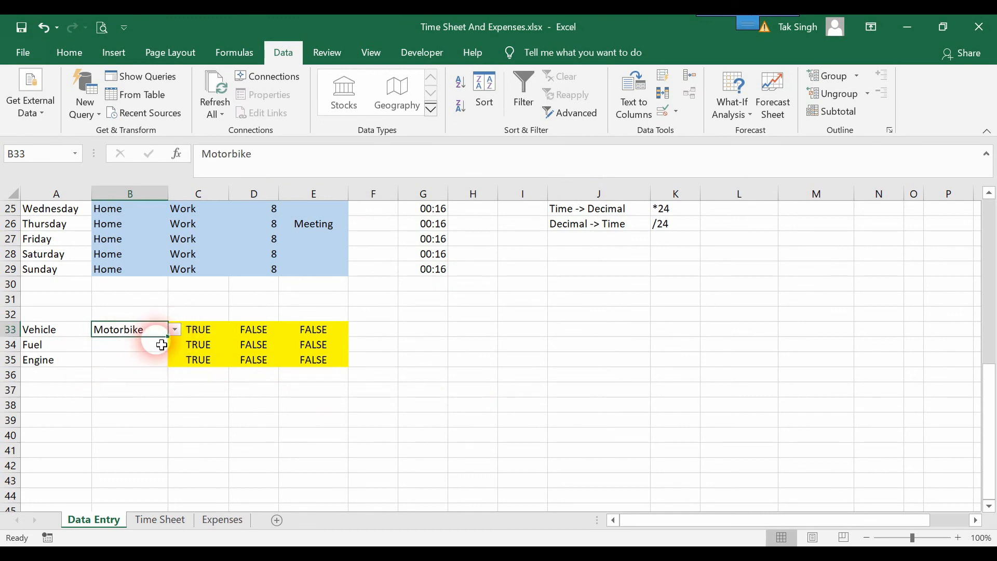
pyautogui.click(174, 329)
pyautogui.click(114, 365)
pyautogui.click(124, 422)
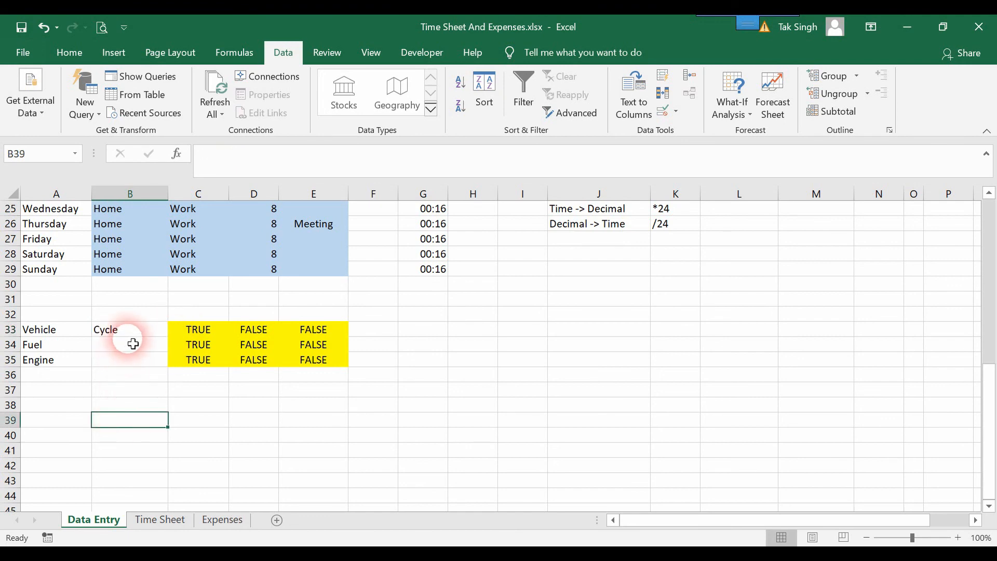
# - Fill cells B33:B35 with the same light blue as the entry cells above
pyautogui.moveTo(134, 333); pyautogui.dragTo(134, 363)
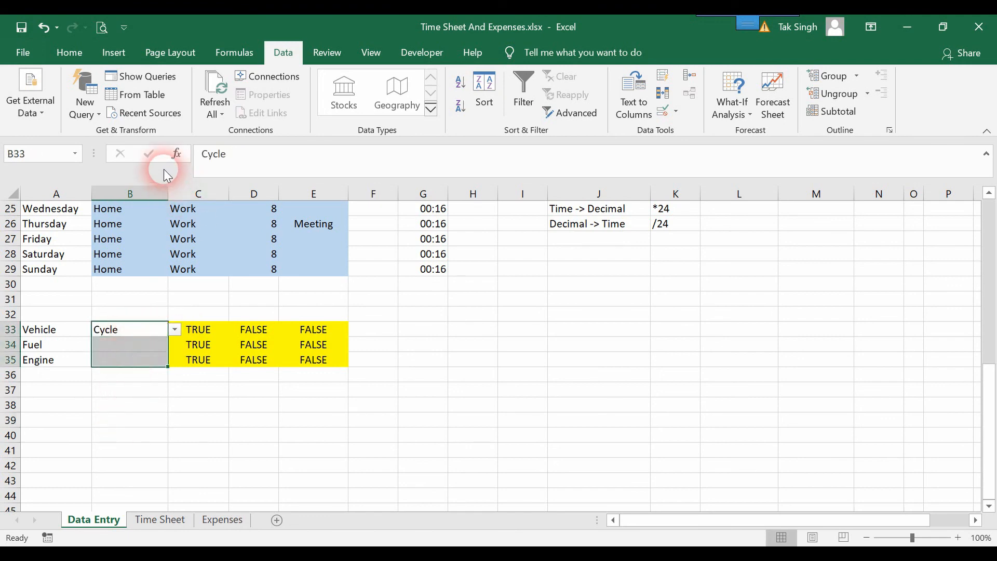
pyautogui.click(59, 49)
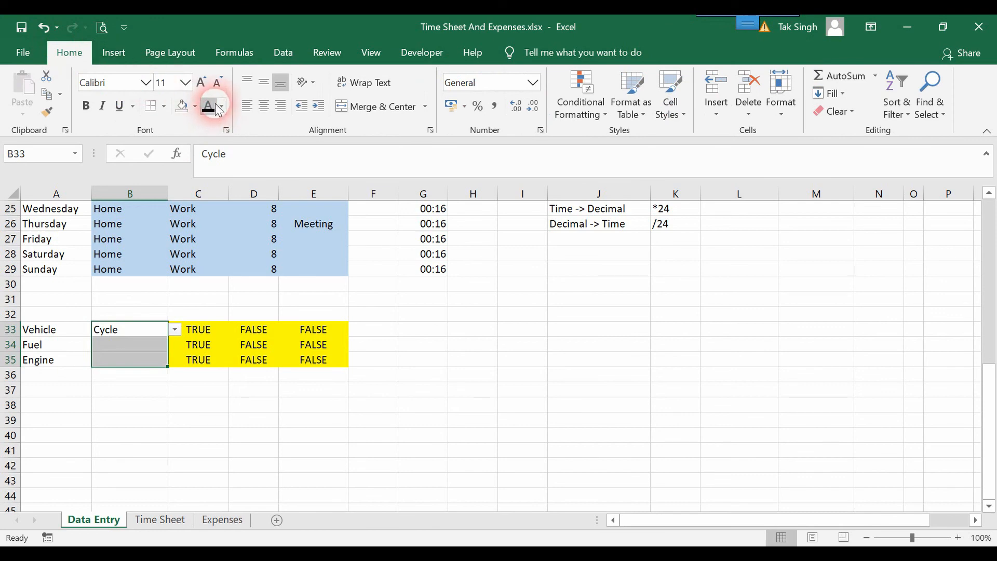
pyautogui.click(193, 106)
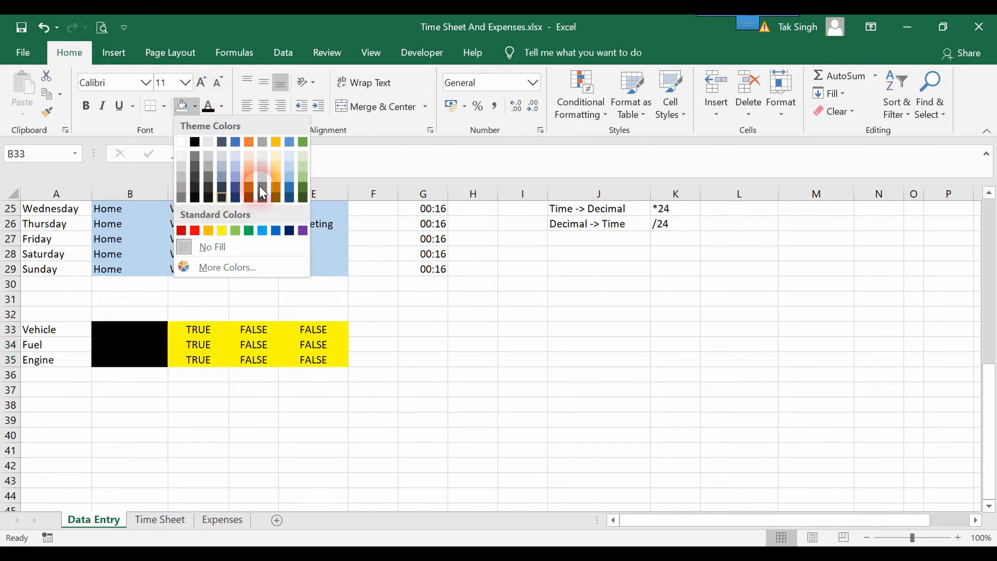
pyautogui.click(289, 168)
# - Add list data validation to the Fuel cell B34 with the source Petrol, Diesel, LPG
pyautogui.click(135, 348)
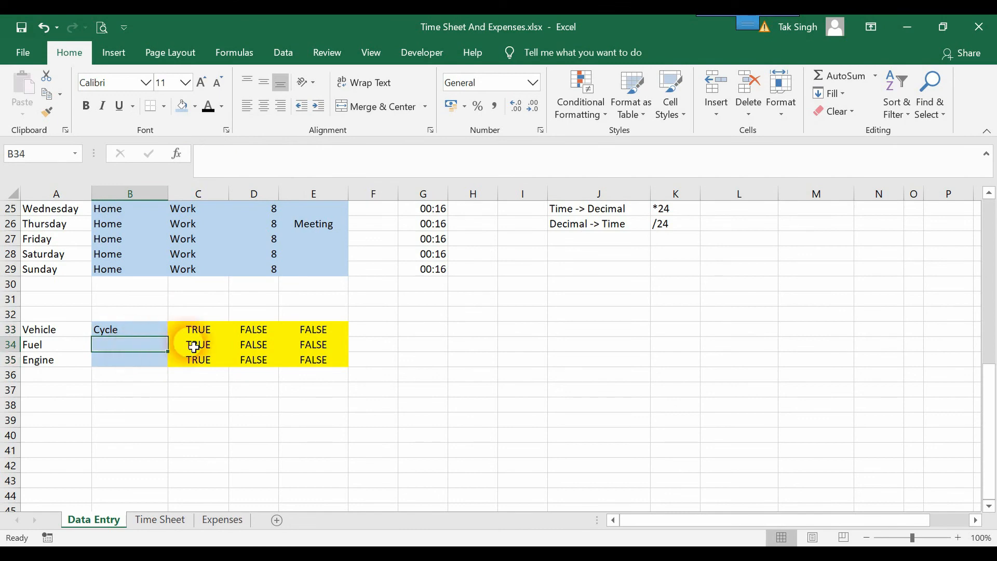
pyautogui.click(275, 56)
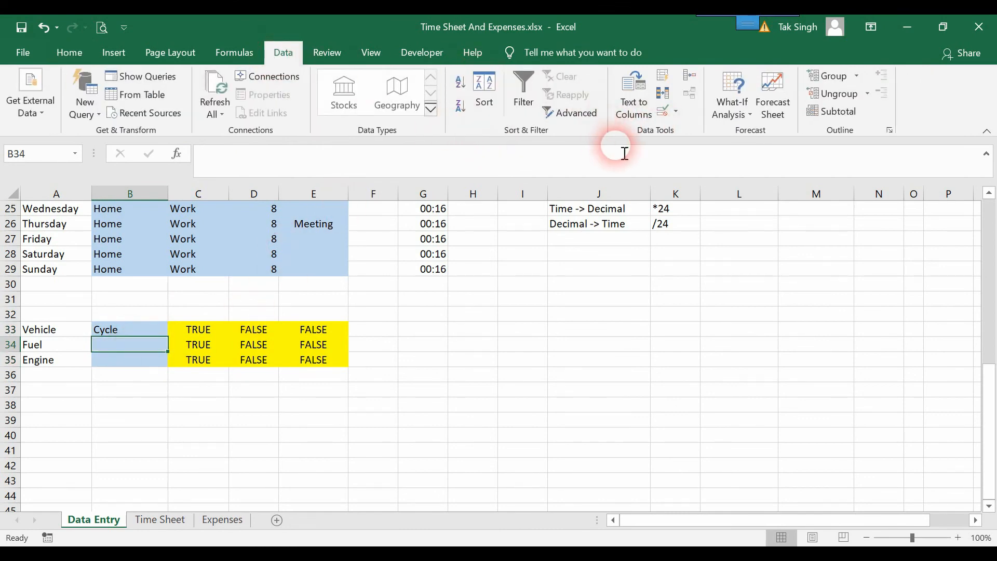
pyautogui.click(663, 119)
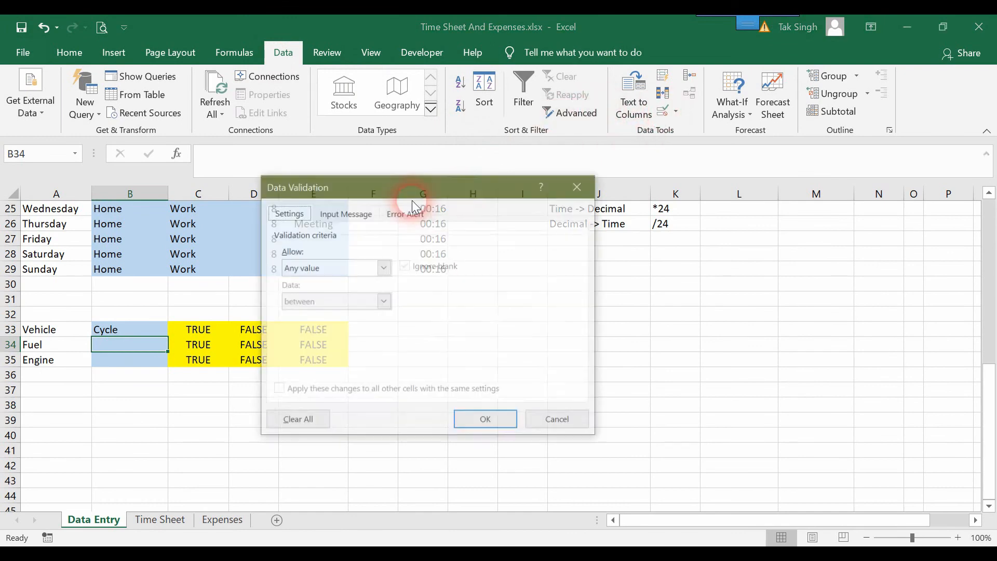
pyautogui.click(383, 267)
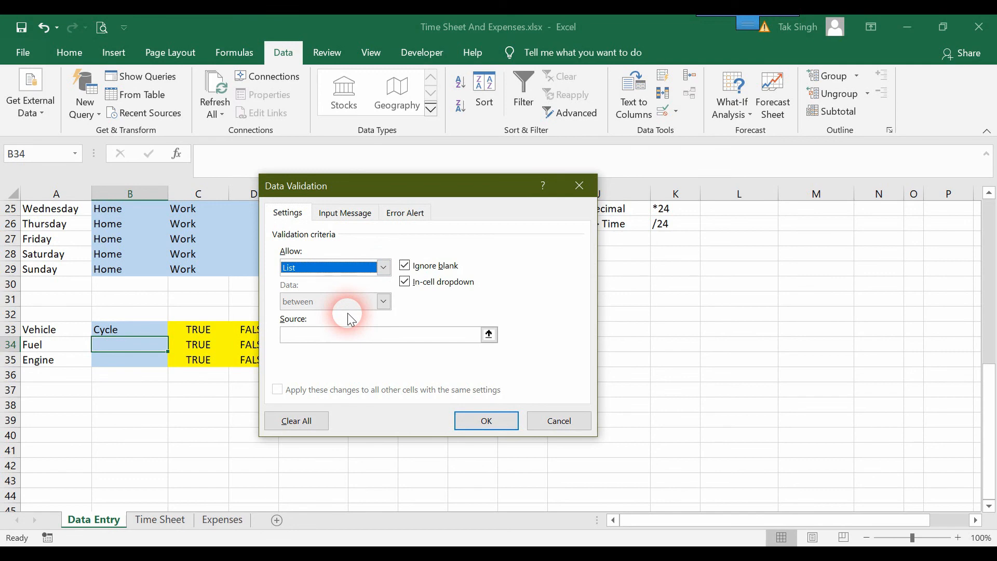
pyautogui.click(350, 335)
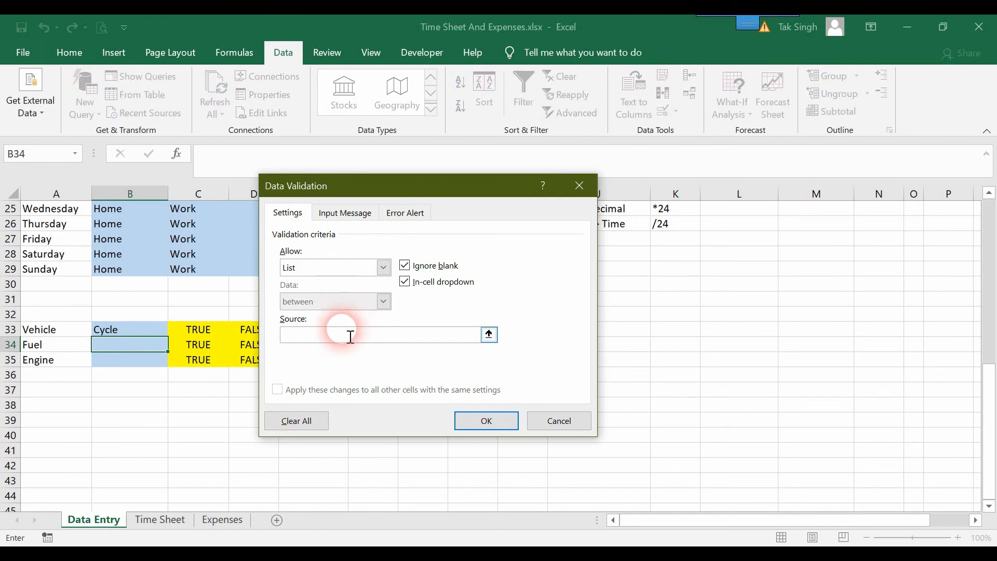
pyautogui.write('Petrol')
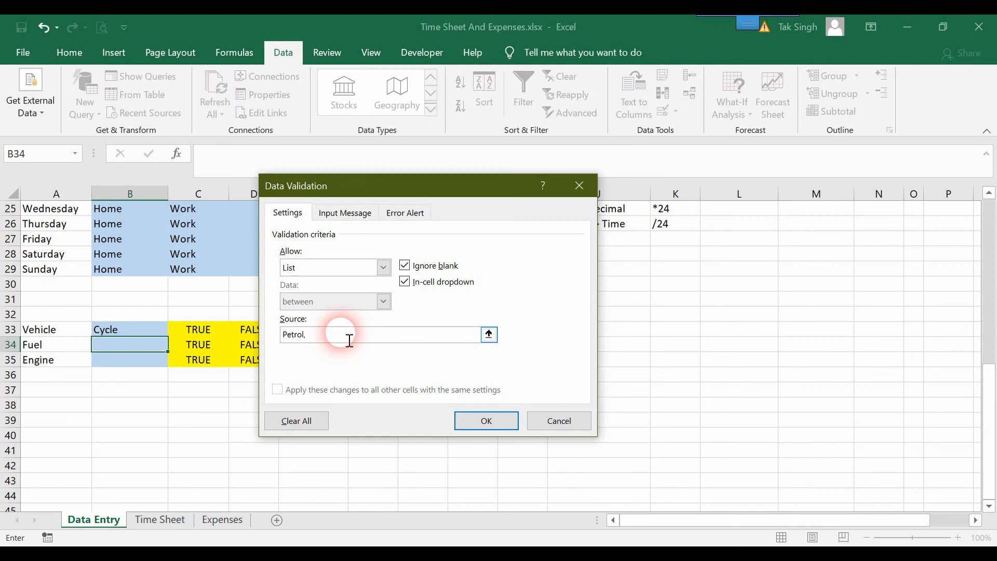
pyautogui.write(', Diesel, LPG')
pyautogui.click(485, 421)
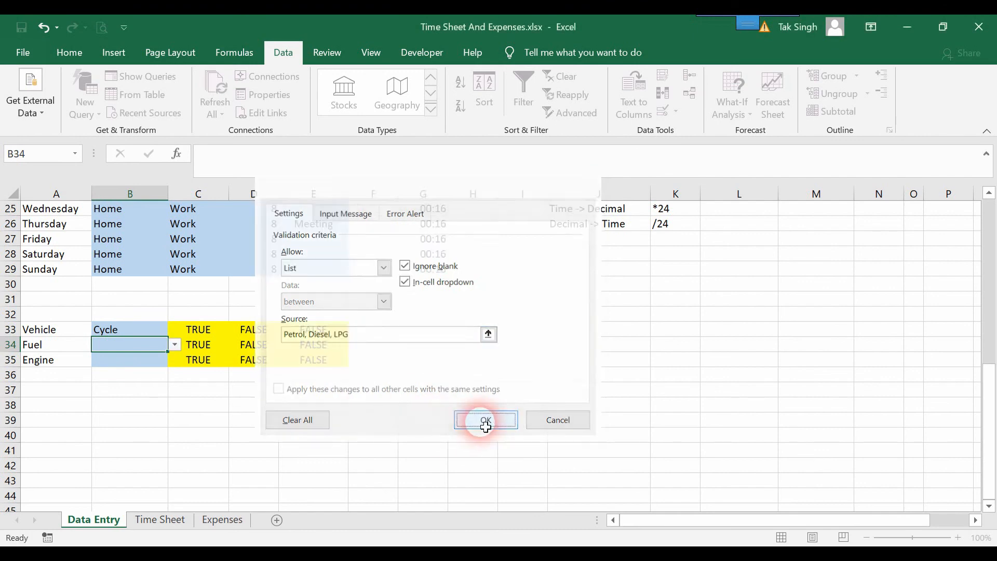
# - Try the Fuel drop-down in cell B34 with Diesel and leave it set to Petrol
pyautogui.click(175, 346)
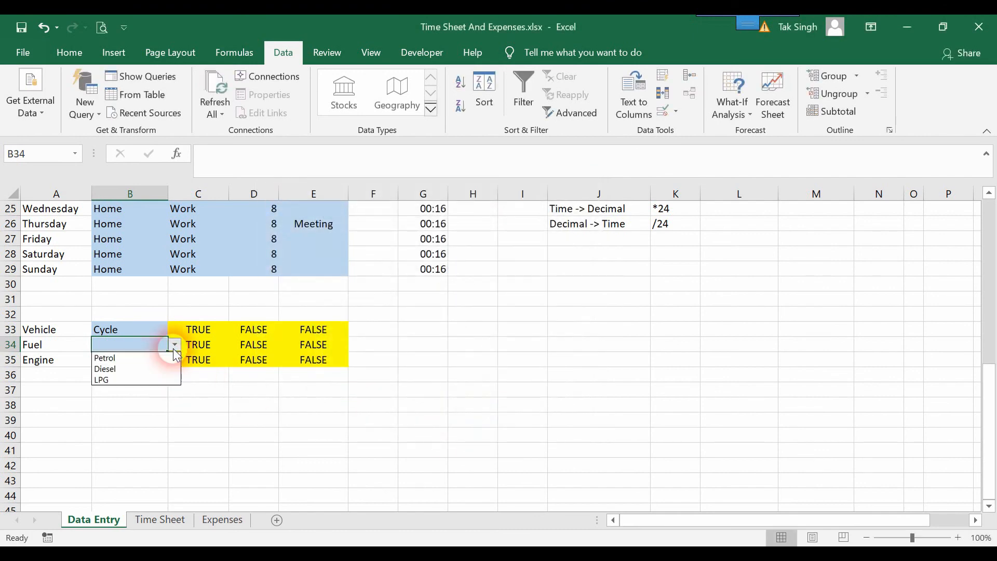
pyautogui.click(141, 369)
pyautogui.click(175, 344)
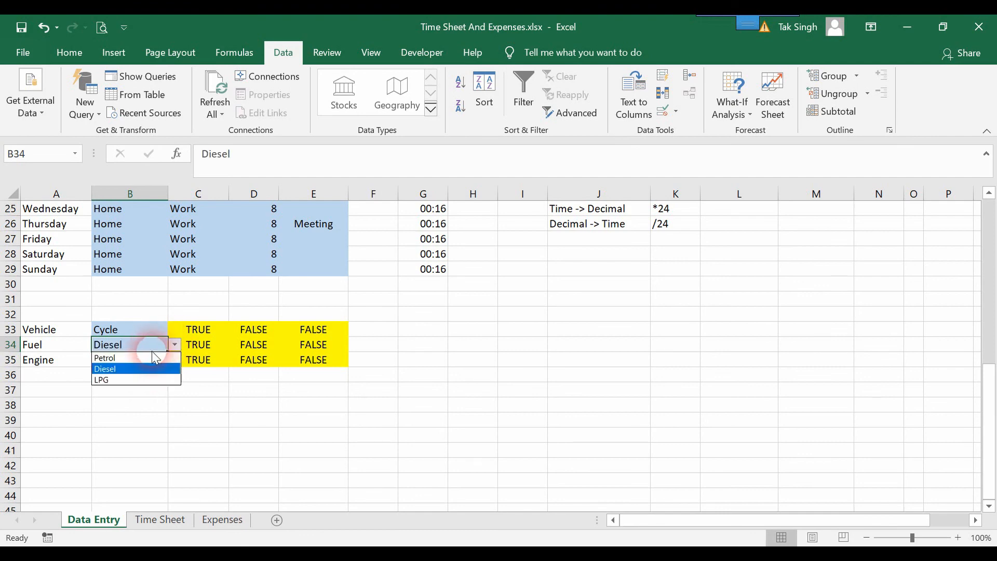
pyautogui.click(155, 358)
# - Add list data validation to the Engine cell B35 with the source <1400cc, 1401-2000cc, >2000cc
pyautogui.click(151, 359)
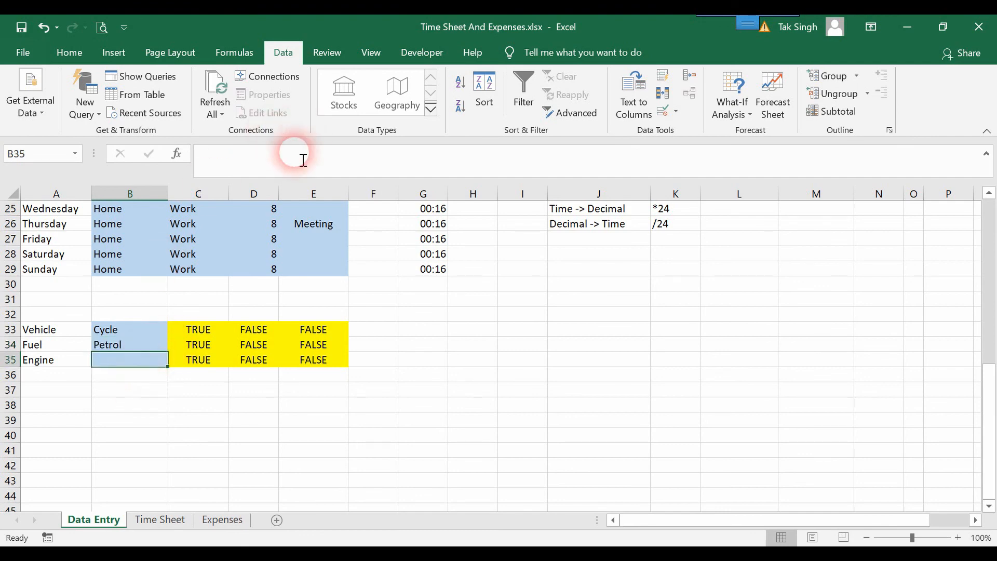
pyautogui.click(664, 112)
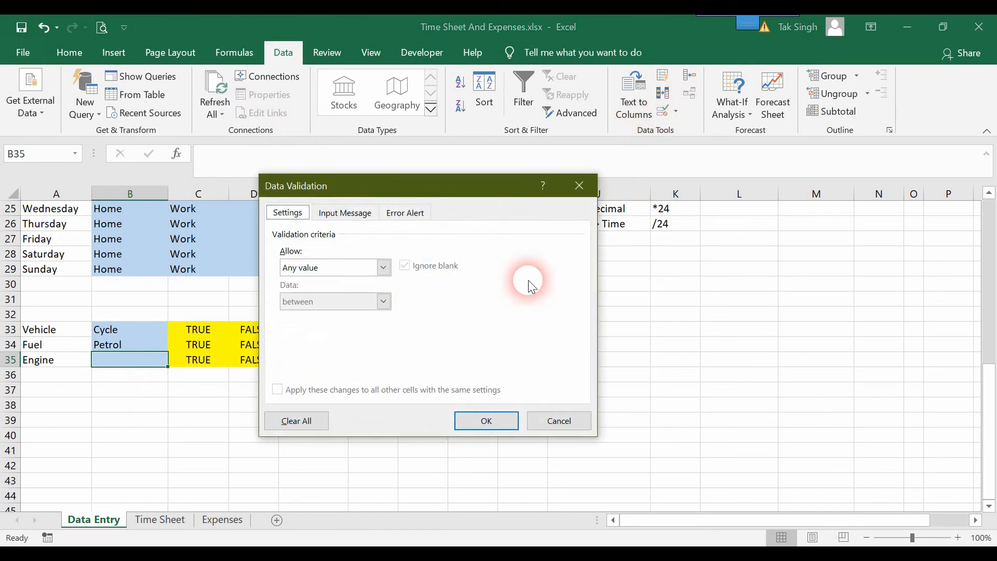
pyautogui.click(363, 267)
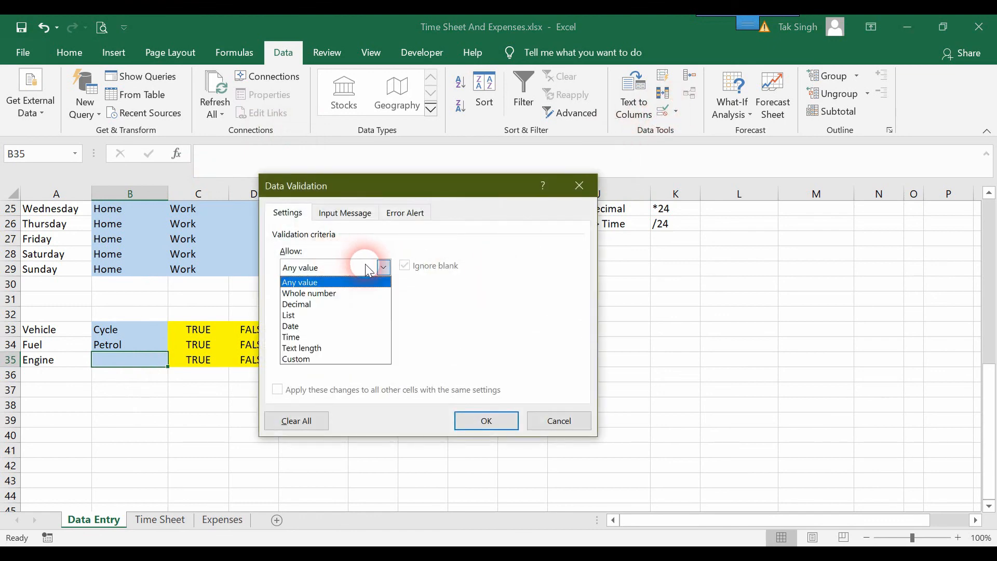
pyautogui.click(347, 316)
pyautogui.click(339, 336)
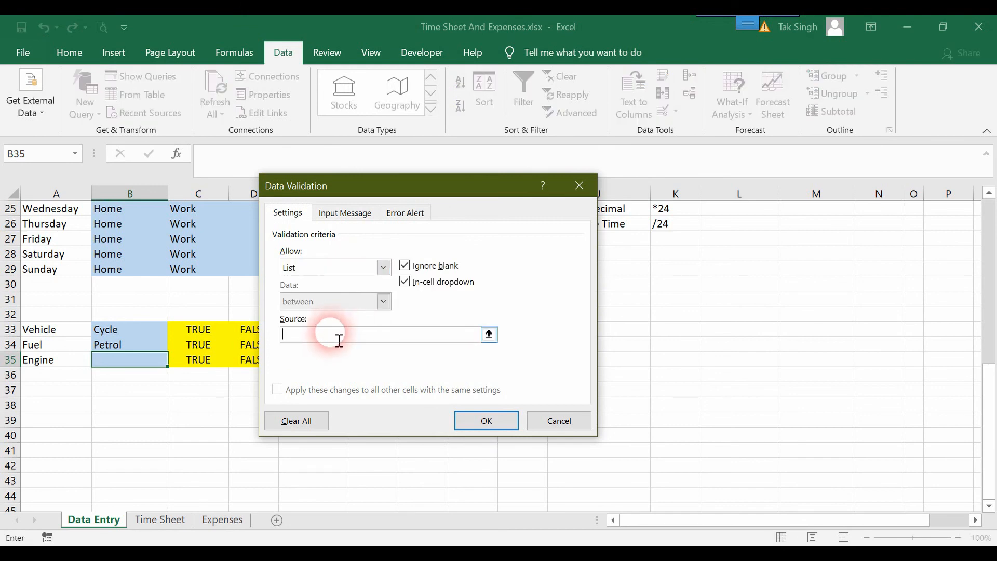
pyautogui.write('<1400')
pyautogui.write(', 1401-2000cc, >2000cc')
pyautogui.moveTo(308, 334); pyautogui.dragTo(282, 334)
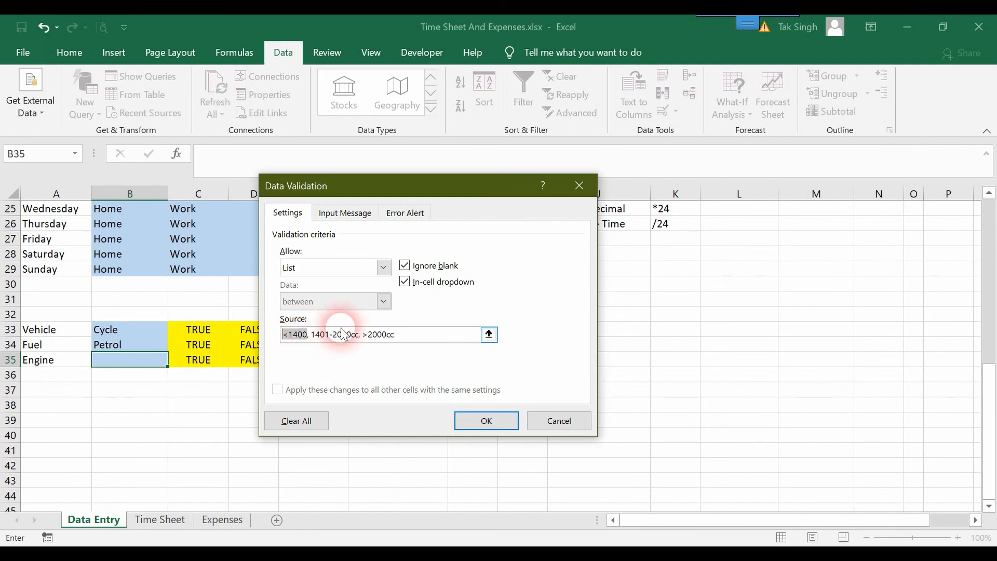
pyautogui.click(315, 335)
pyautogui.write('cc')
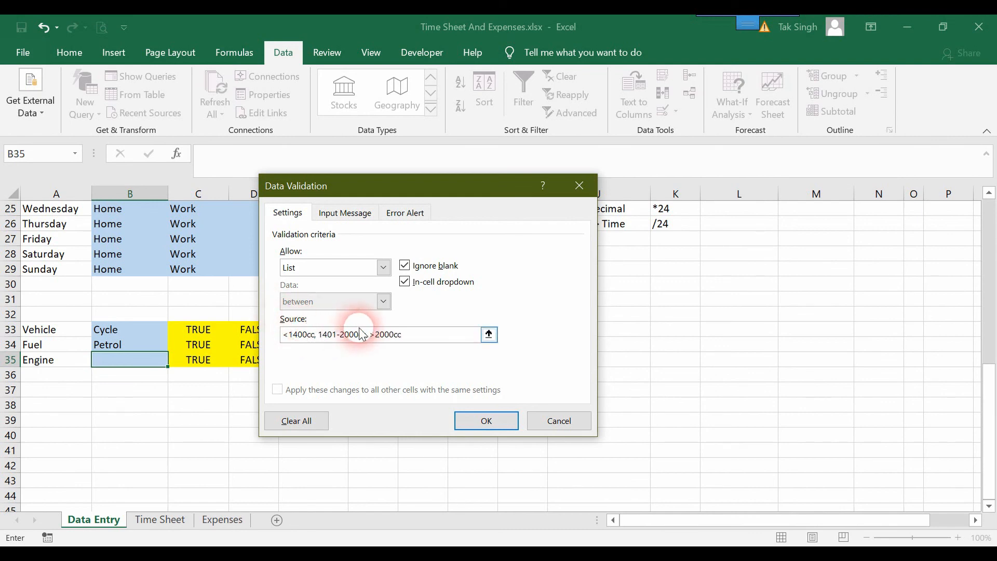
pyautogui.click(481, 419)
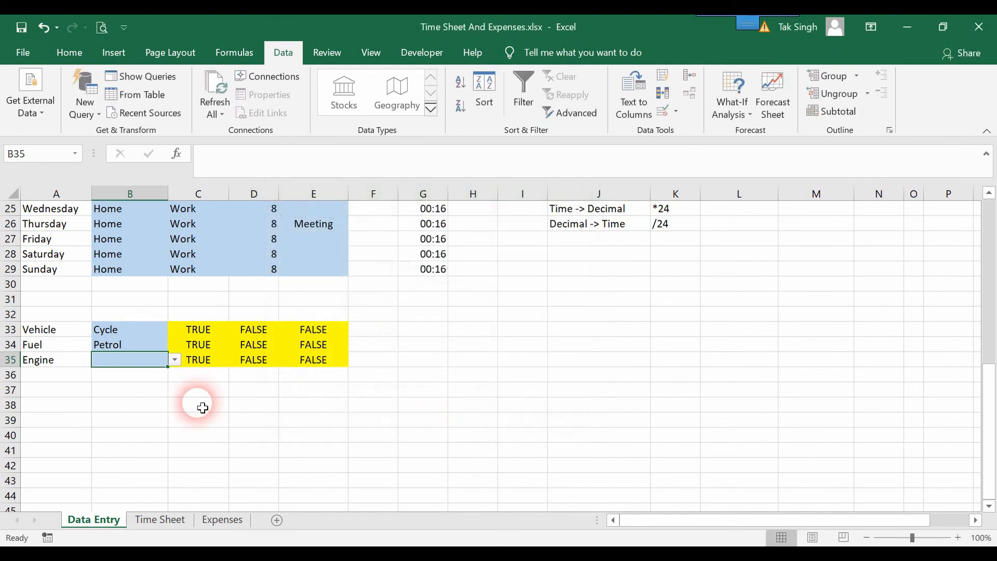
# - Choose <1400cc from the Engine drop-down in B35 and Car from the Vehicle drop-down in B33
pyautogui.click(175, 360)
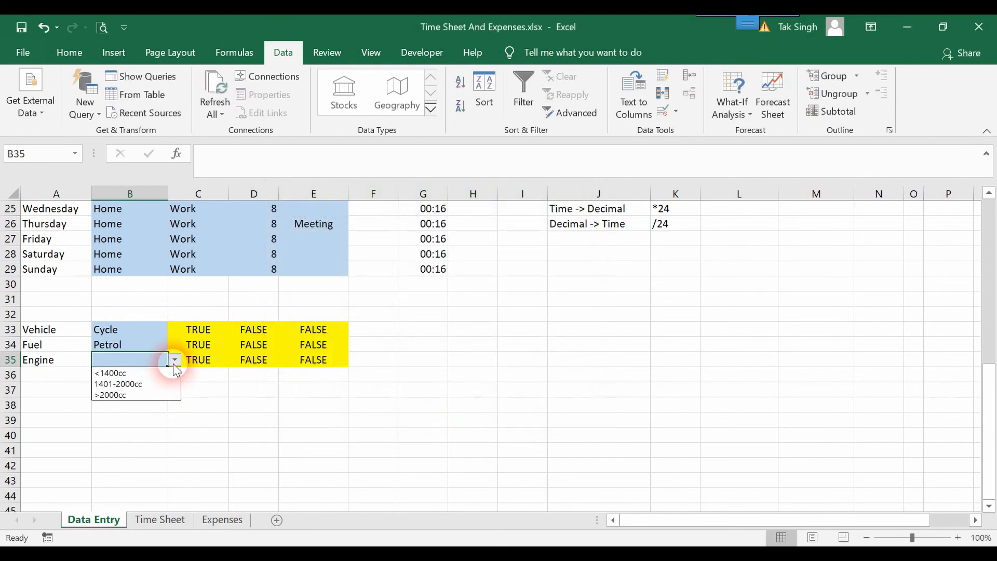
pyautogui.click(134, 374)
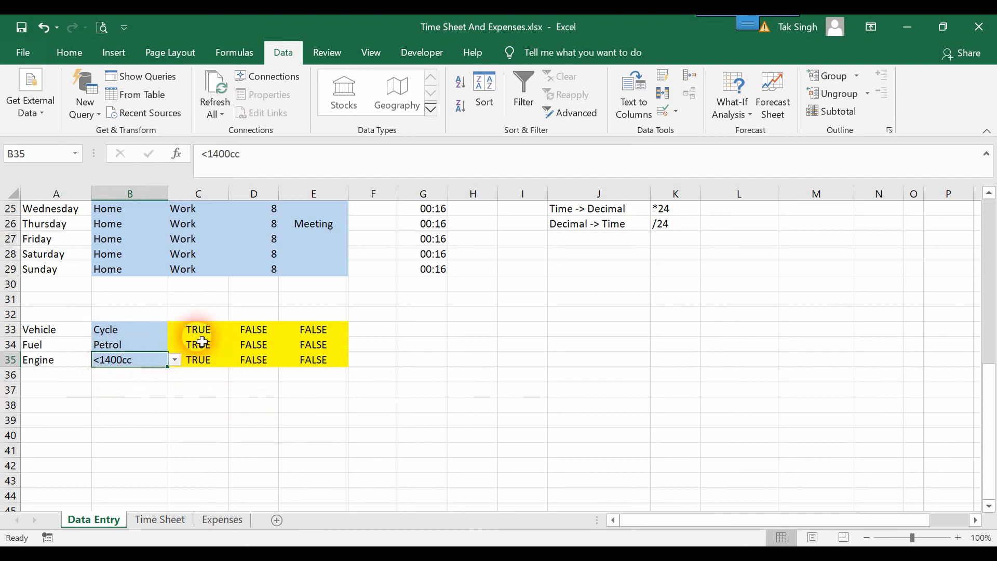
pyautogui.click(139, 331)
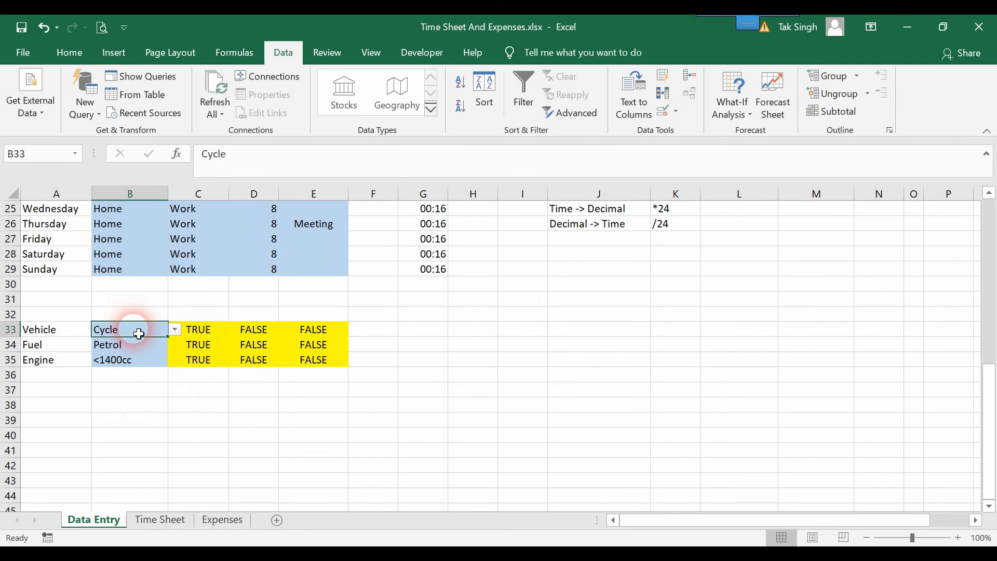
pyautogui.click(177, 331)
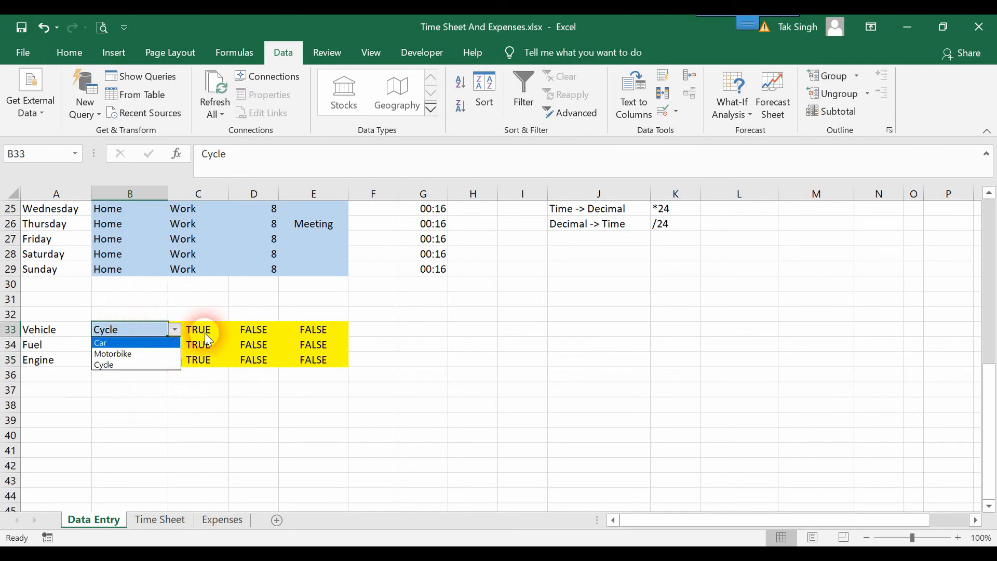
pyautogui.click(130, 341)
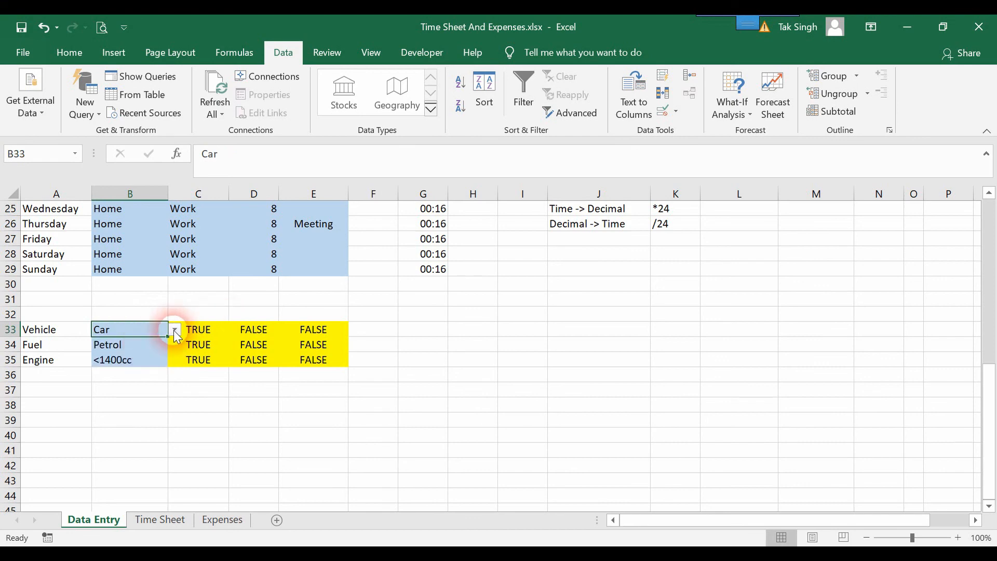
pyautogui.click(176, 331)
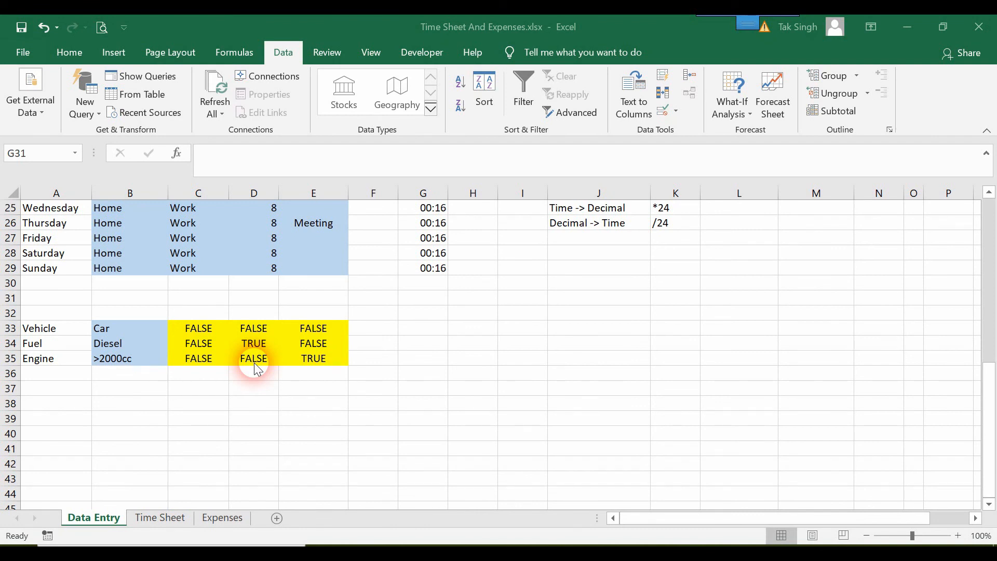
# - Try to enter the formula =IF(B33="Car") in cell C33
pyautogui.click(199, 331)
pyautogui.write('=')
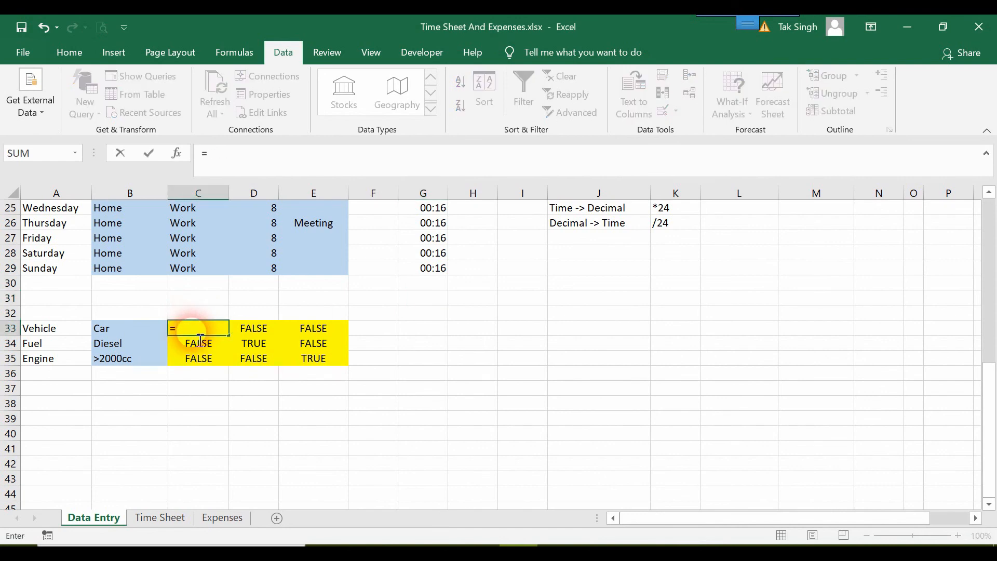
pyautogui.write('if(')
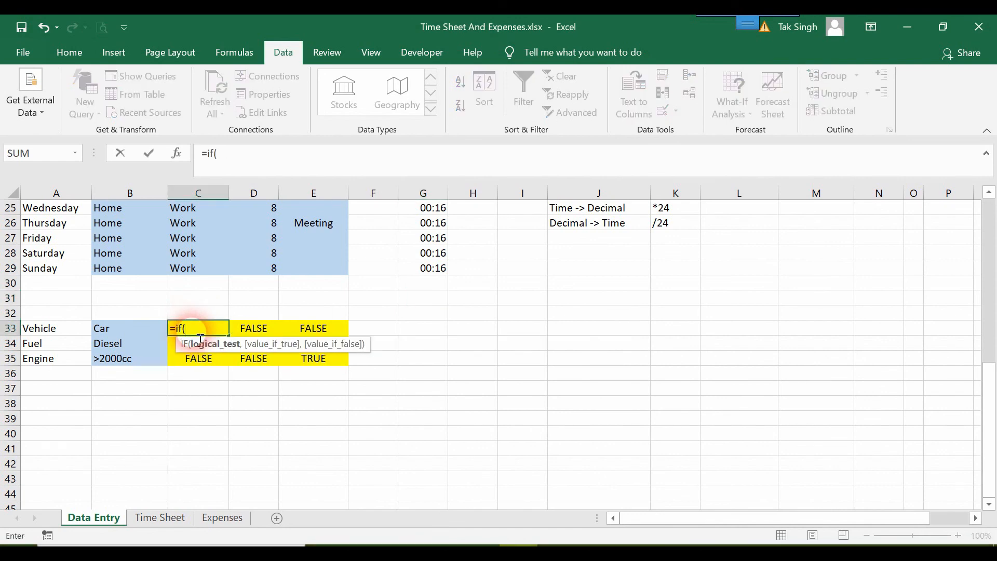
pyautogui.press('Left')
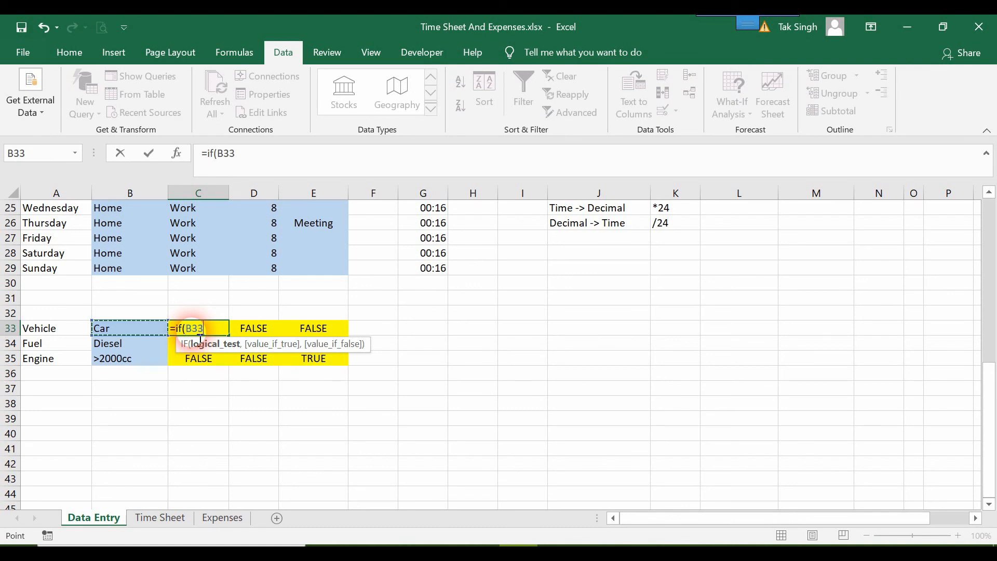
pyautogui.write('="Car"')
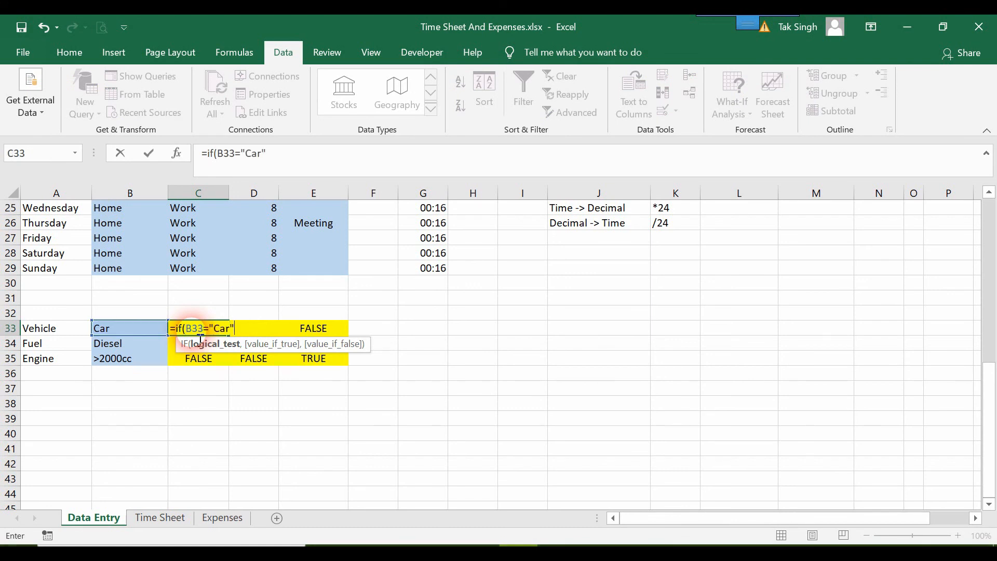
pyautogui.write(')')
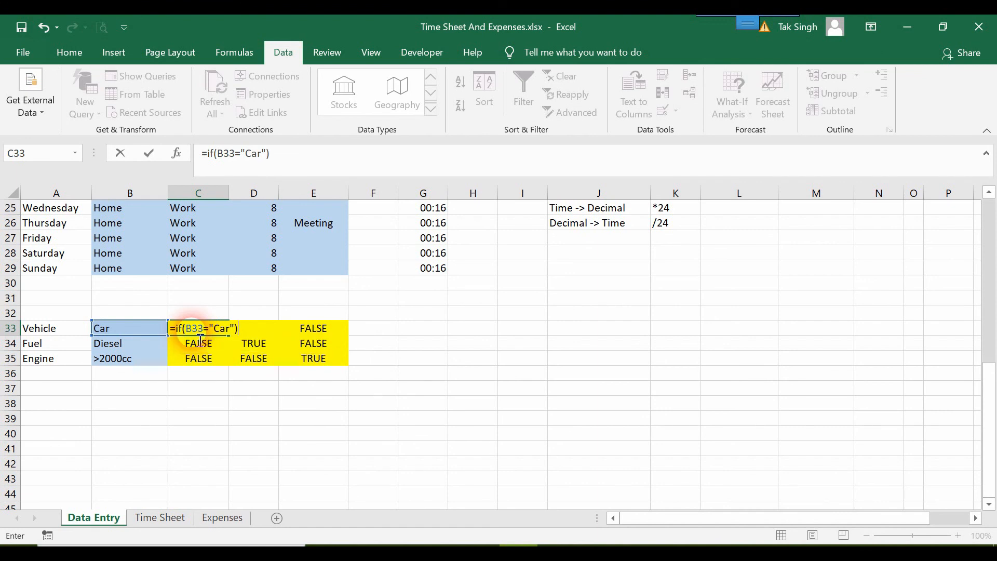
pyautogui.press('Return')
pyautogui.press('Return')
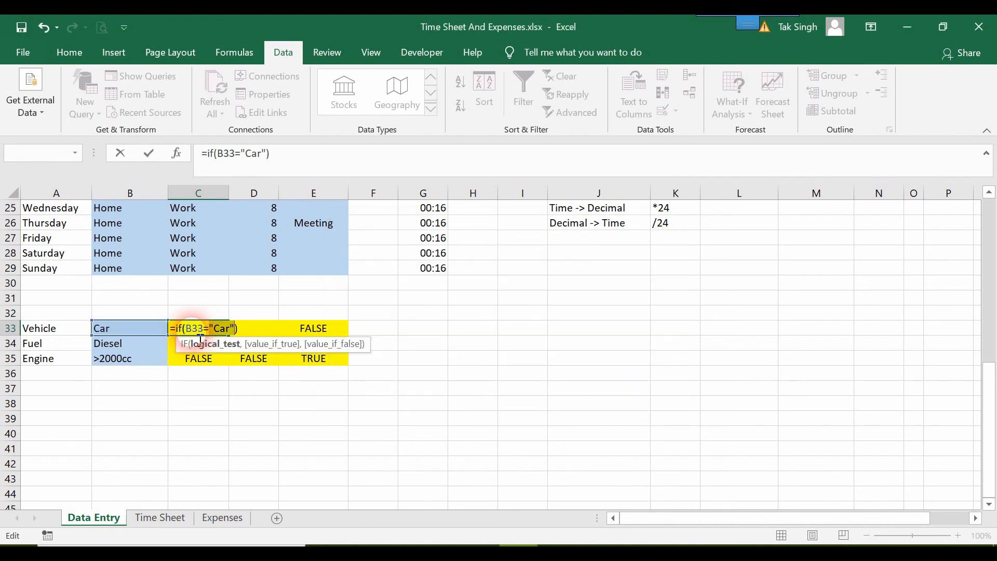
# - Add TRUE as the value-if-true argument in C33, making the formula =IF(B33="Car", TRUE), and enter it
pyautogui.write('.')
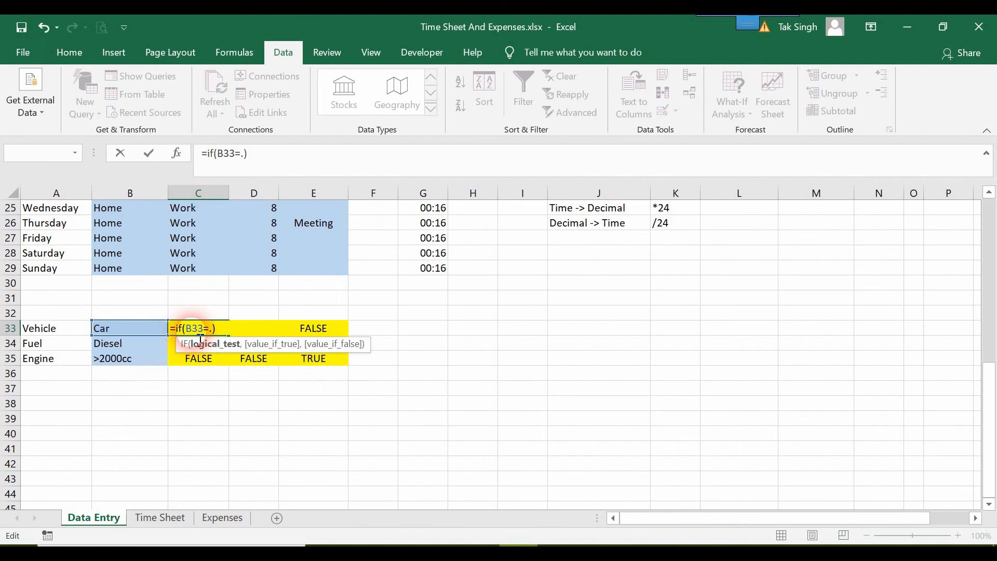
pyautogui.hotkey('ctrl', 'z')
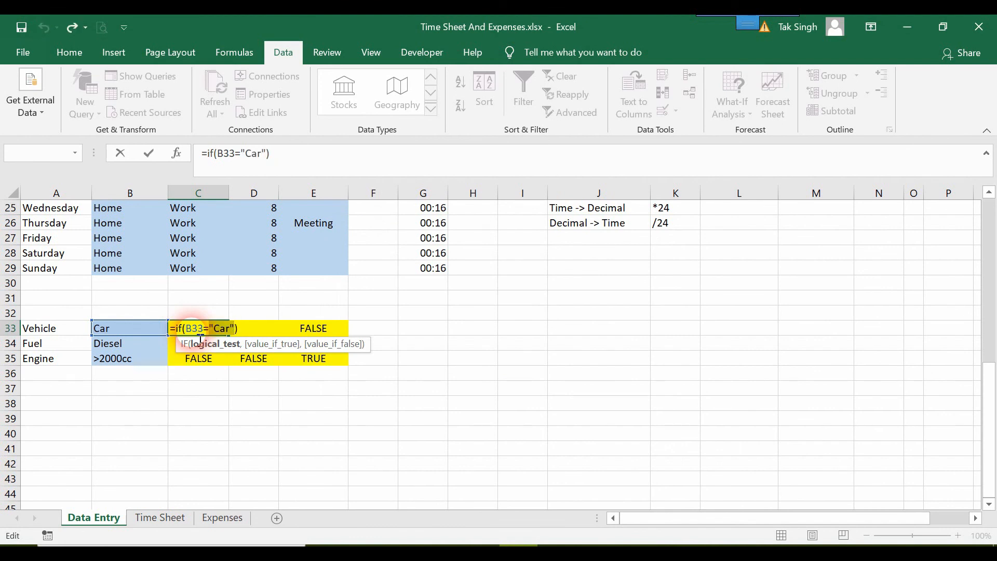
pyautogui.press('End')
pyautogui.press('Left')
pyautogui.write(',')
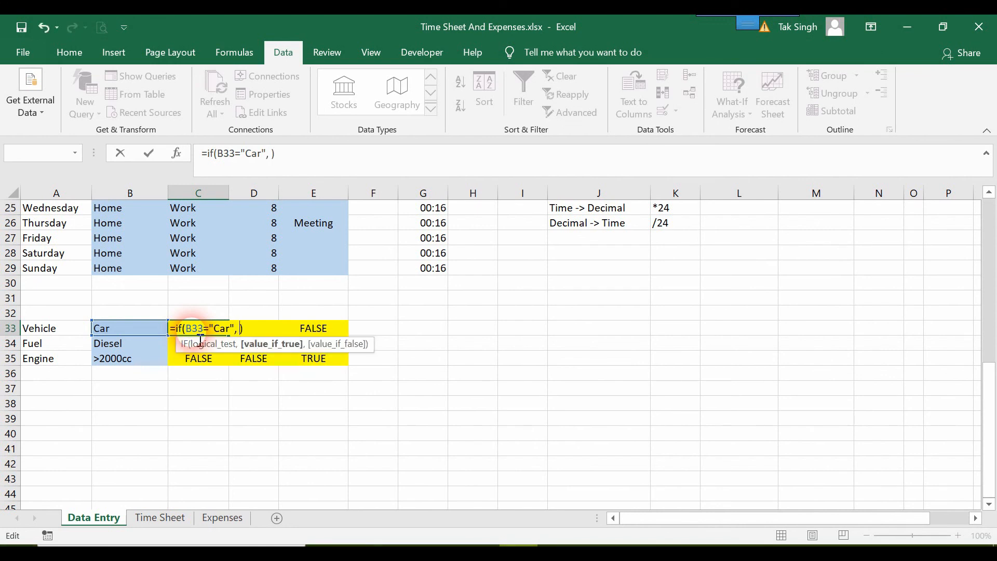
pyautogui.write(' TRU')
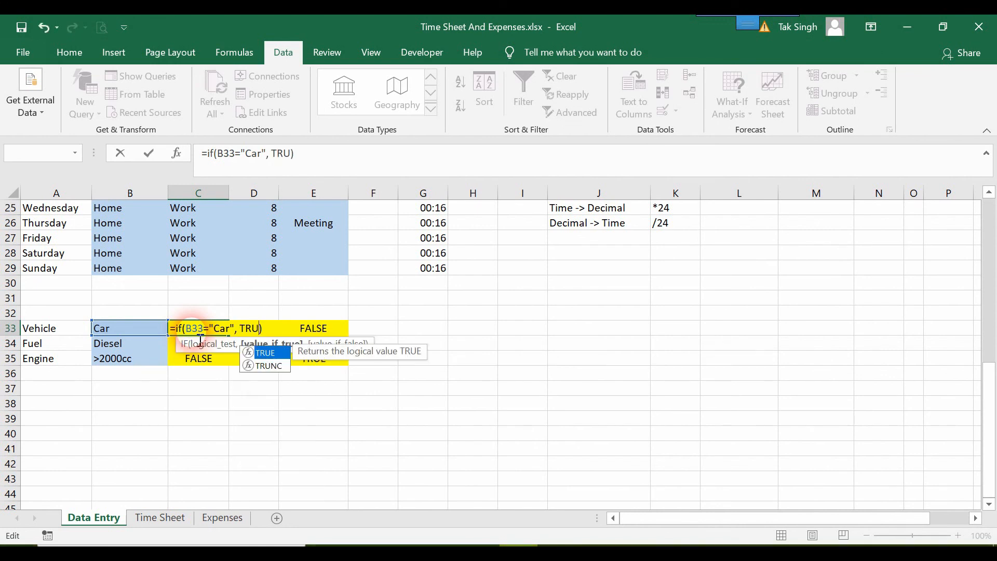
pyautogui.write('E')
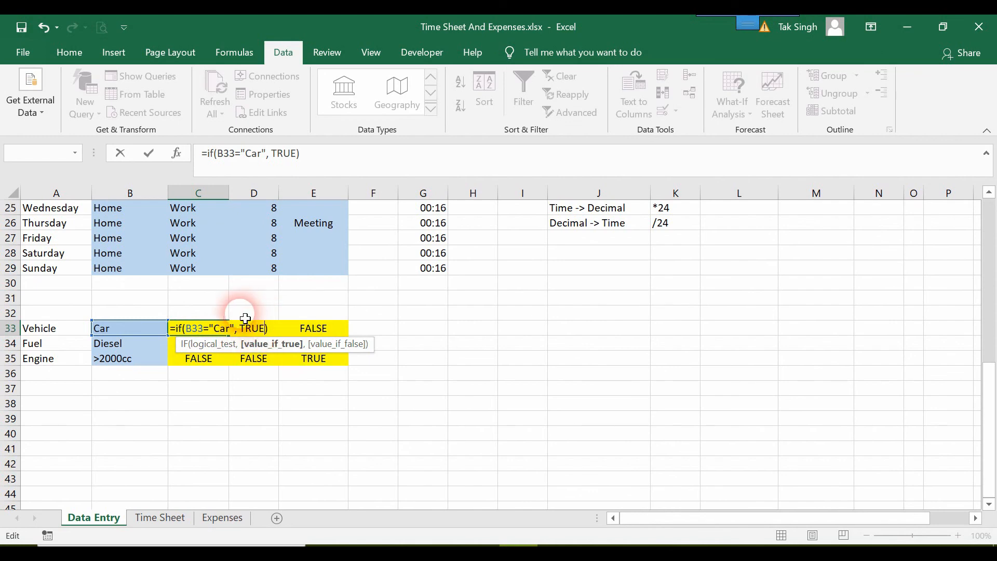
pyautogui.click(275, 335)
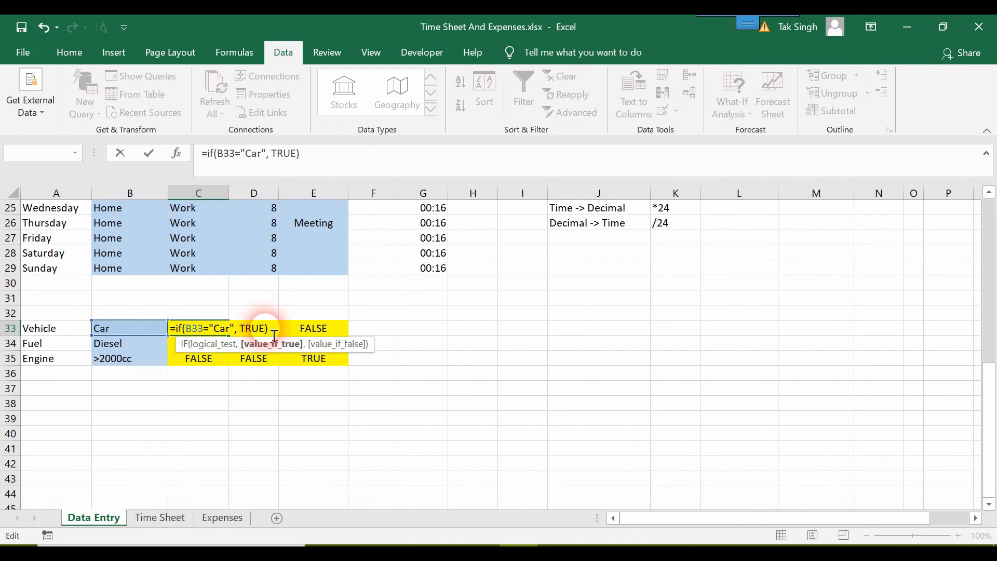
pyautogui.press('Return')
pyautogui.press('Up')
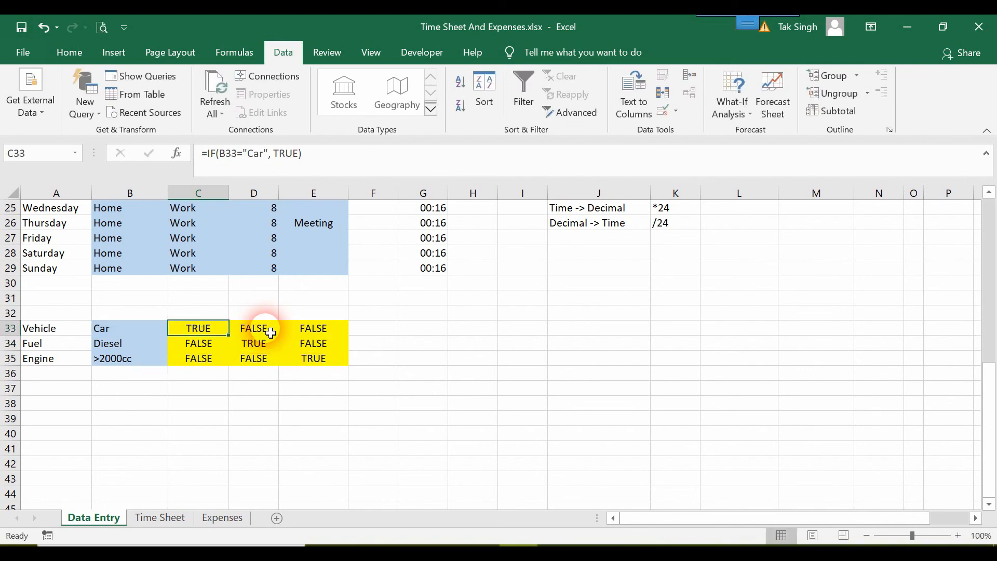
# - Test the C33 formula by setting the Vehicle drop-down in B33 to Car, Motorbike and finally Cycle
pyautogui.click(138, 330)
pyautogui.click(171, 329)
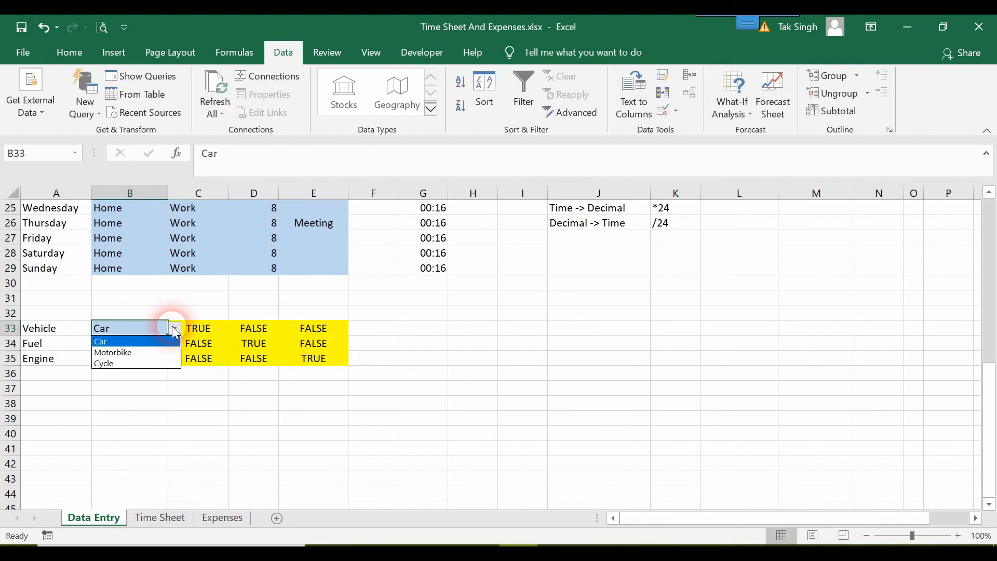
pyautogui.click(154, 339)
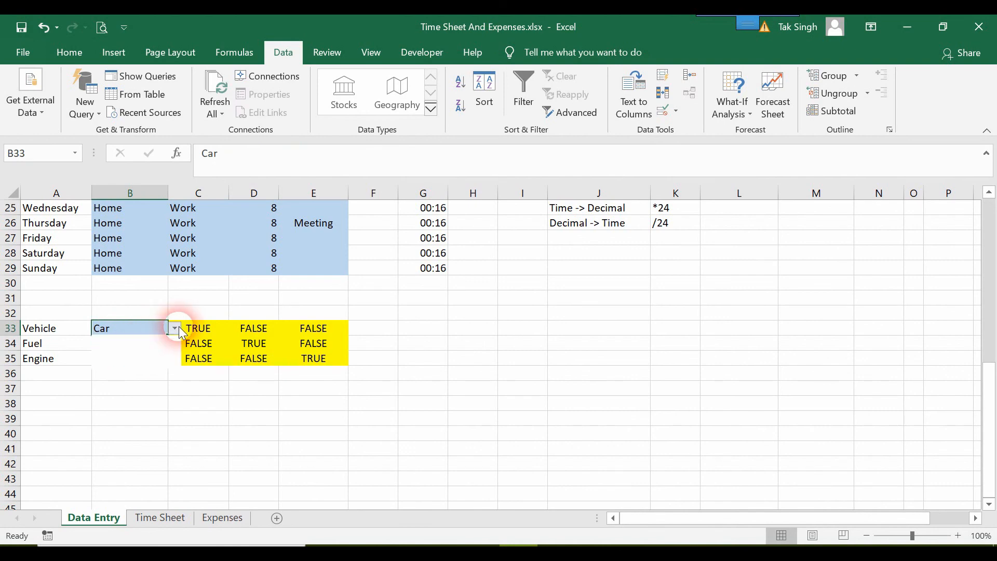
pyautogui.click(175, 328)
pyautogui.click(156, 349)
pyautogui.click(154, 349)
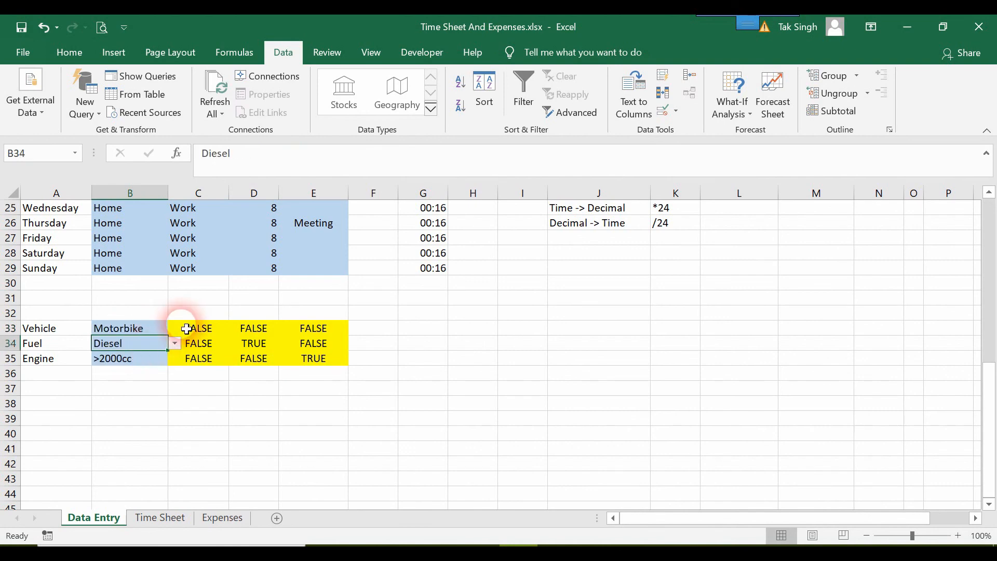
pyautogui.click(175, 329)
pyautogui.moveTo(165, 332); pyautogui.dragTo(173, 328)
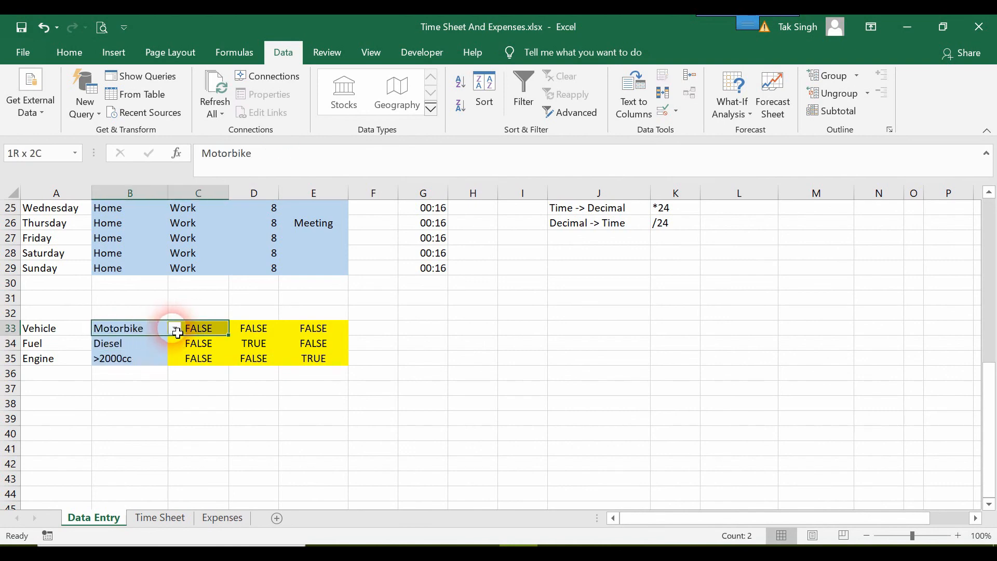
pyautogui.click(175, 328)
pyautogui.click(131, 364)
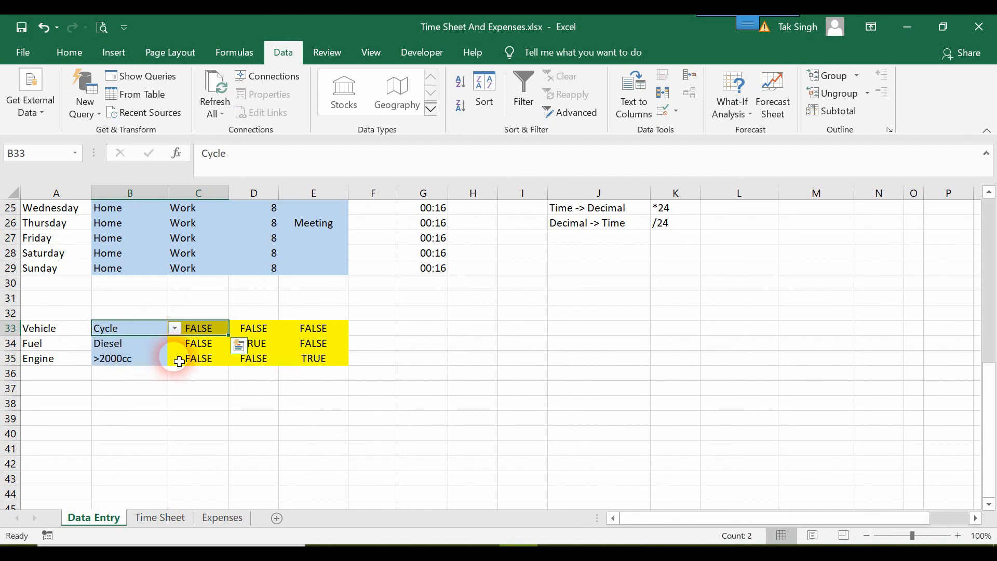
pyautogui.click(249, 332)
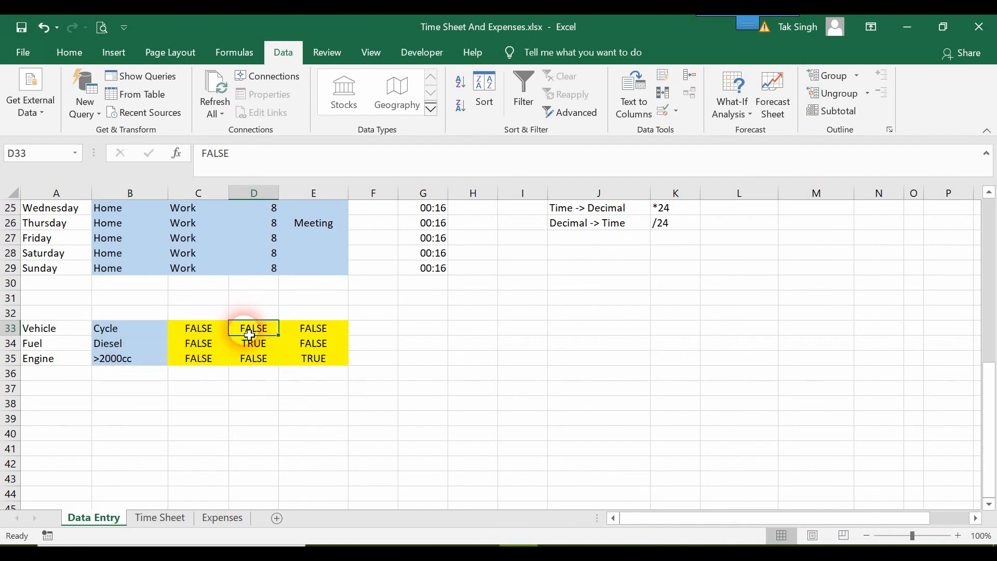
pyautogui.write('if')
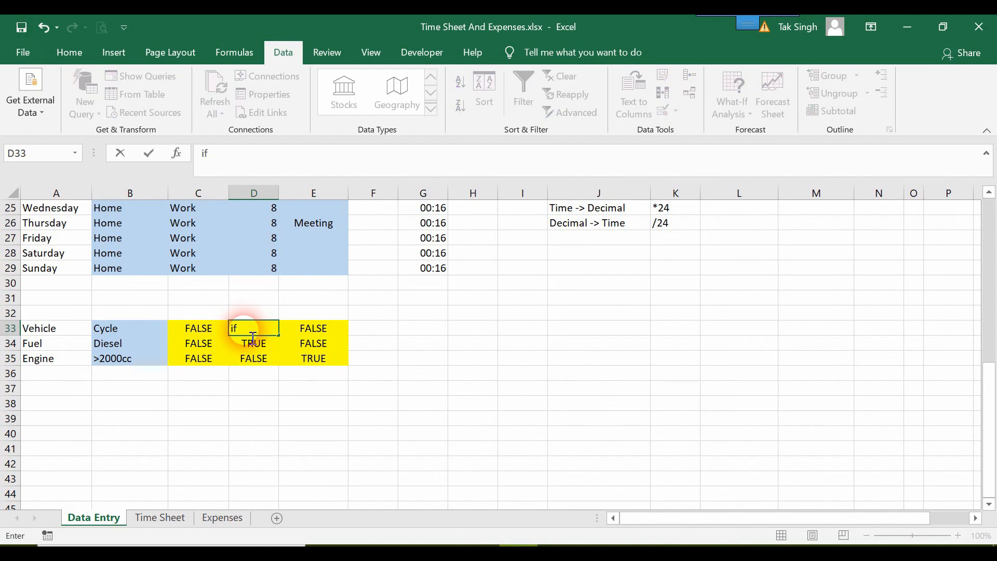
pyautogui.write('(')
pyautogui.press('Left')
pyautogui.press('Left')
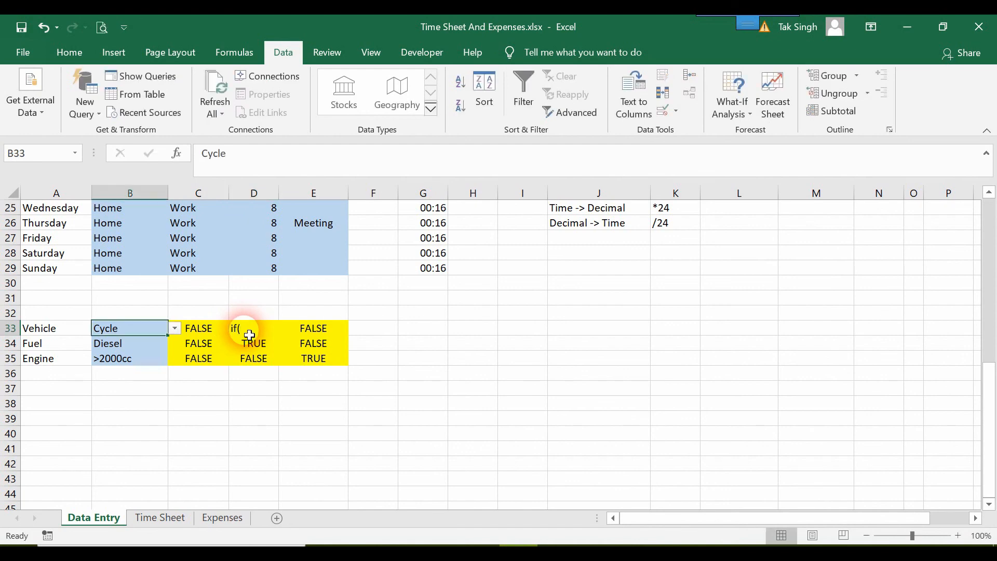
pyautogui.press('Left')
pyautogui.press('Right')
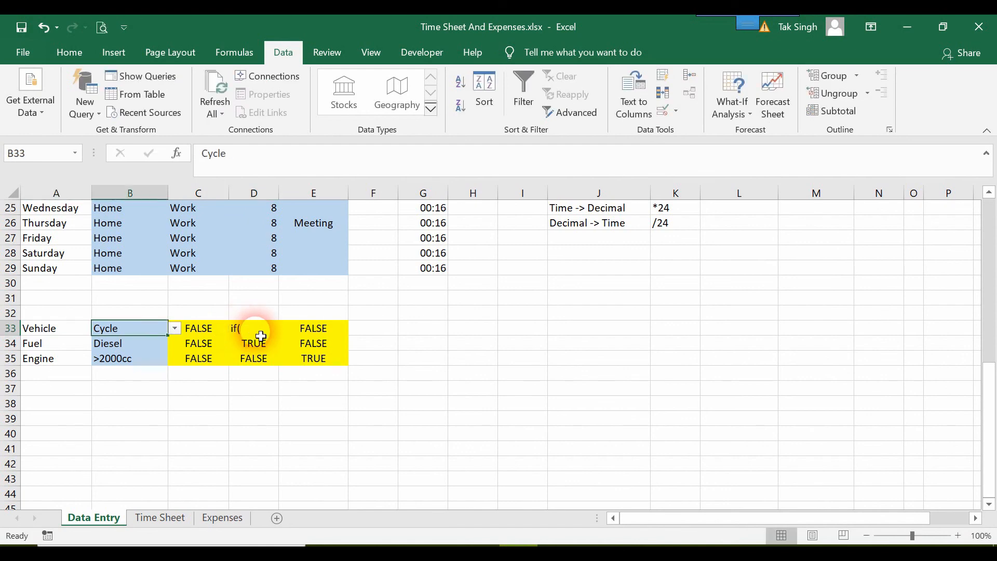
pyautogui.doubleClick(257, 337)
pyautogui.press('BackSpace')
pyautogui.press('BackSpace')
pyautogui.press('BackSpace')
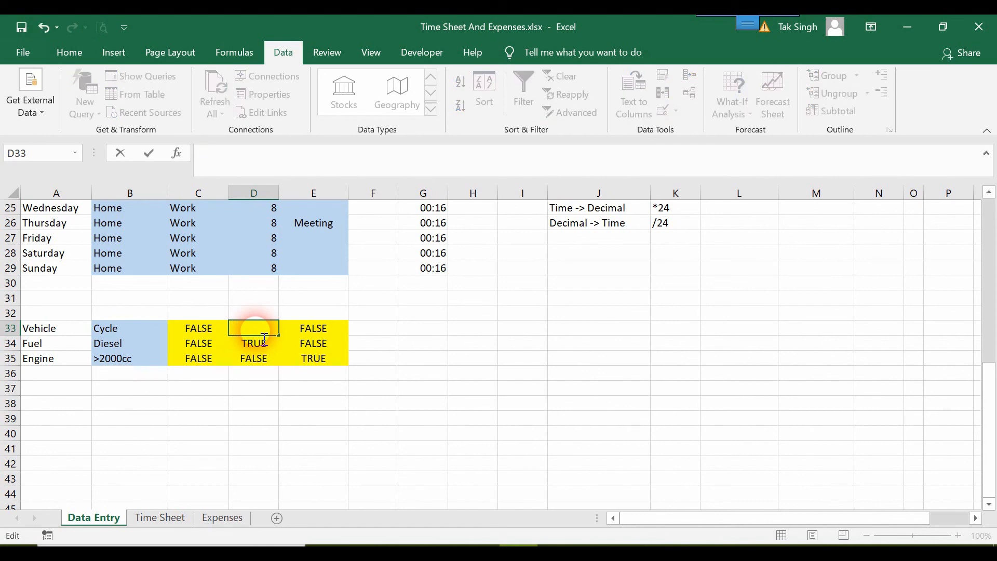
# - Enter the formula =IF(B33="Motorbike",TRUE) in cell D33
pyautogui.write('=if(')
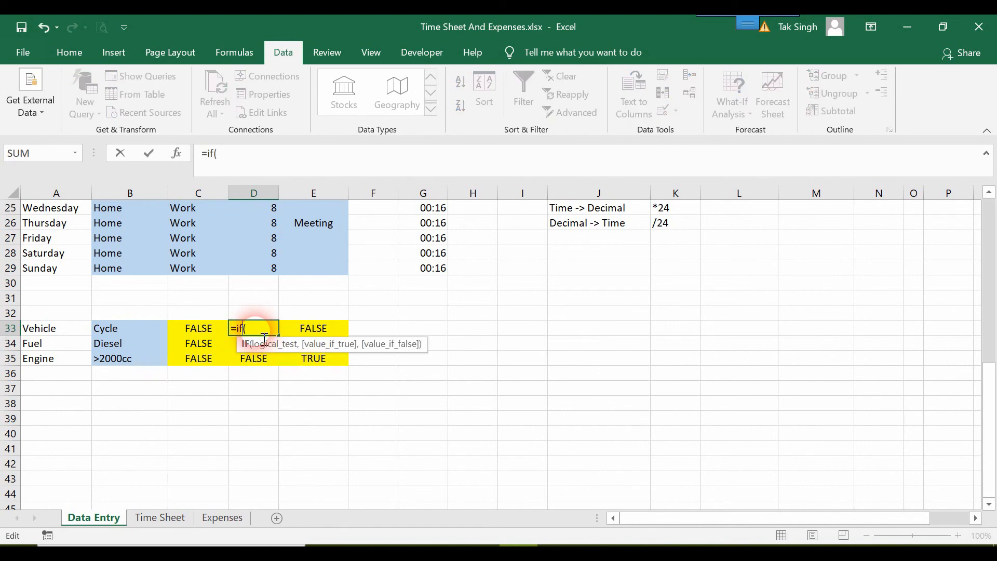
pyautogui.click(157, 328)
pyautogui.write('=')
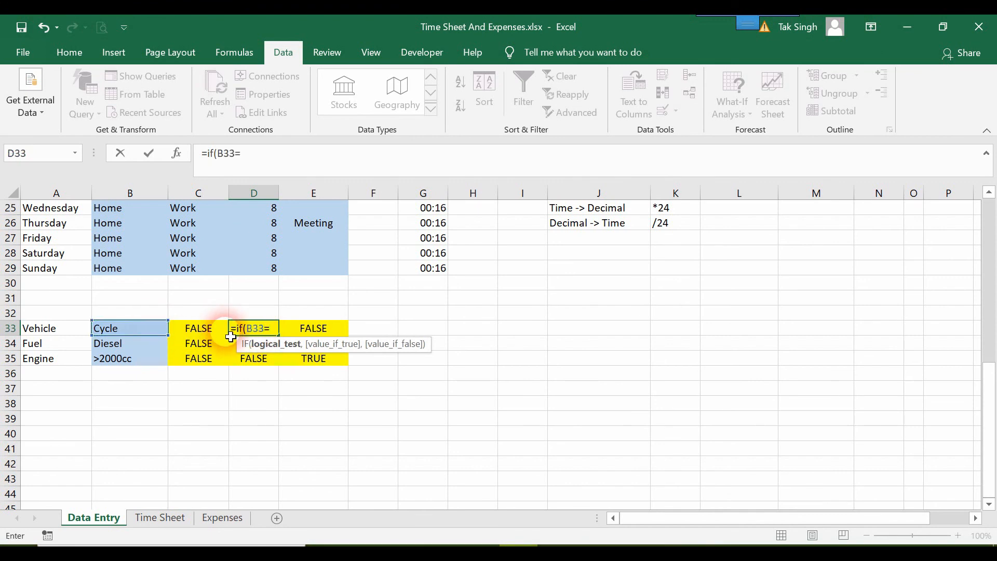
pyautogui.write('"Motorb')
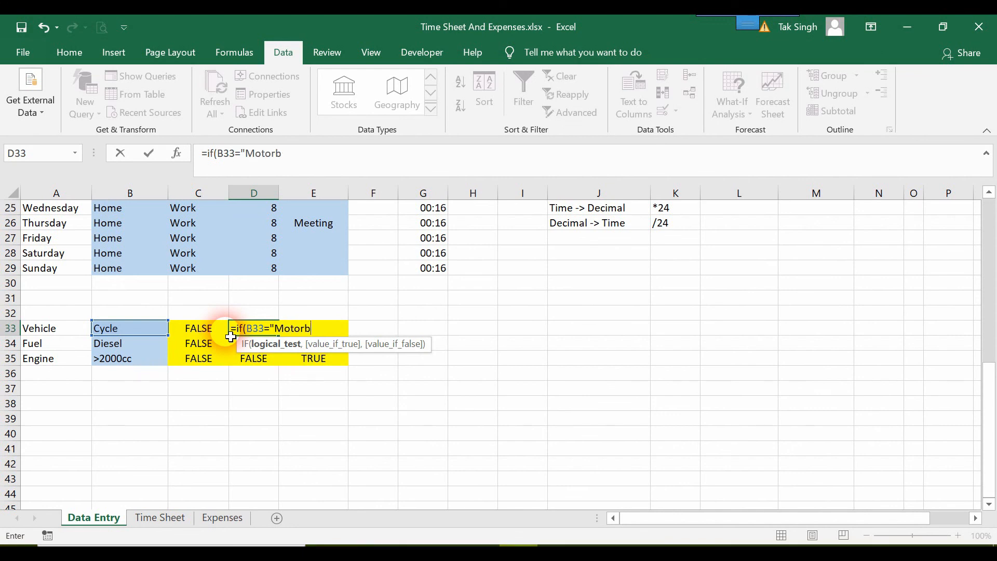
pyautogui.write('ike",T')
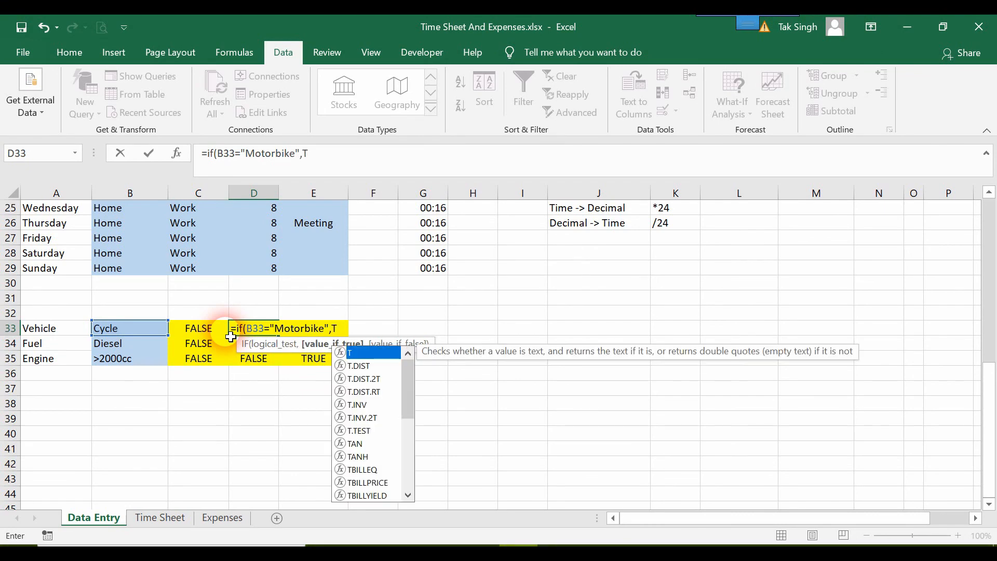
pyautogui.write('rue)')
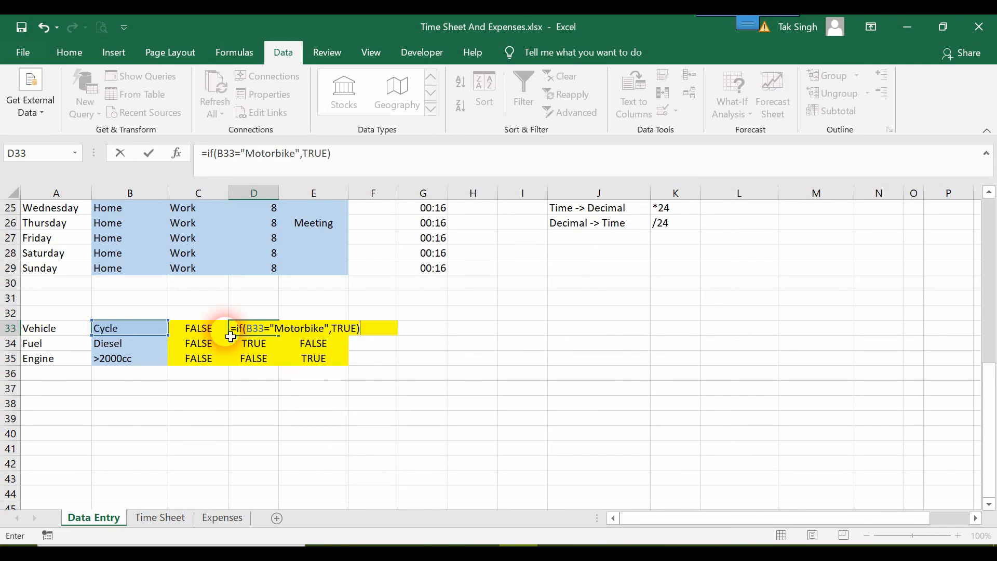
pyautogui.press('Return')
# - Enter the formula =IF(B33="Cycle",TRUE) in cell E33
pyautogui.press('Up')
pyautogui.press('Right')
pyautogui.write('=')
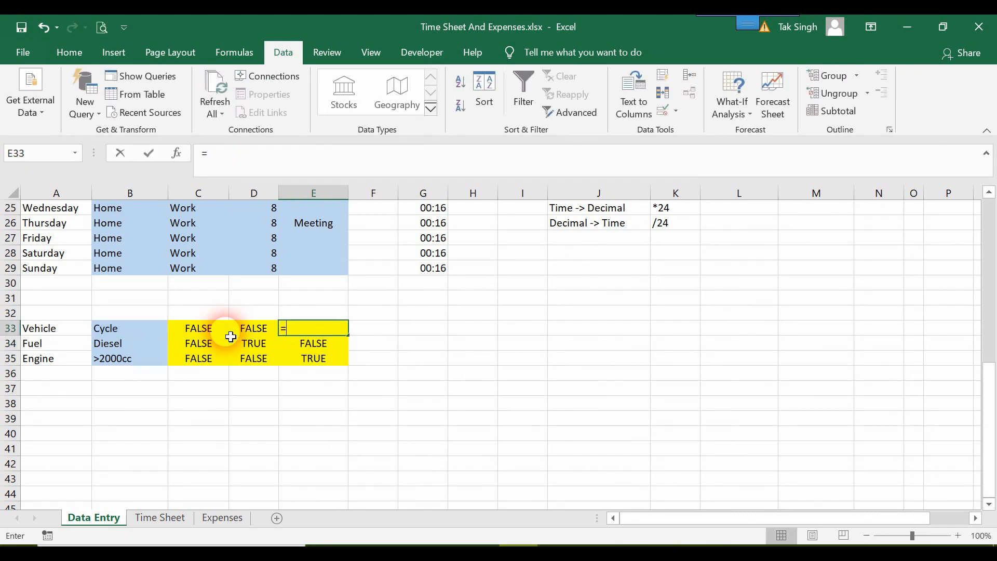
pyautogui.write('if(')
pyautogui.press('Left')
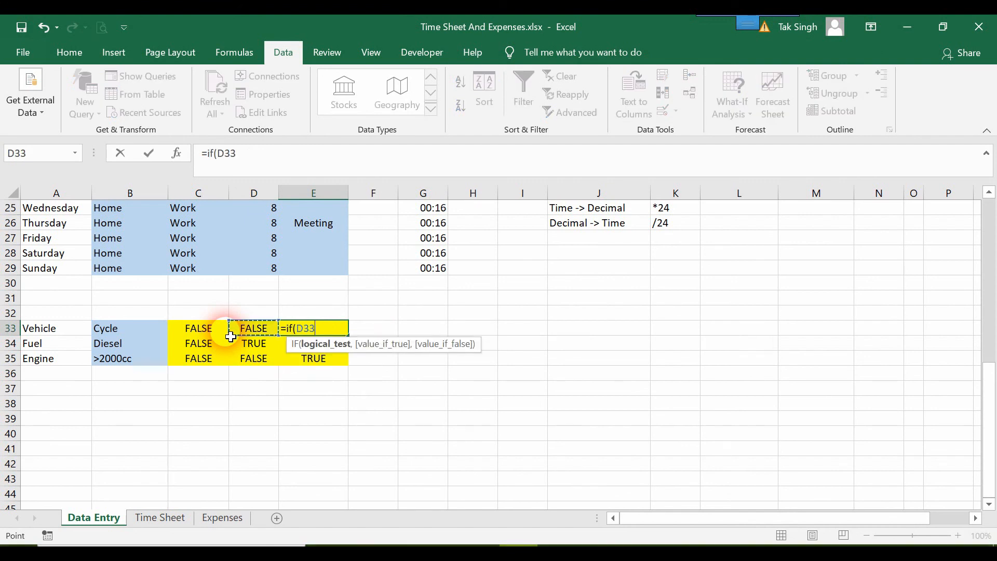
pyautogui.press('Left')
pyautogui.press('Left')
pyautogui.write('=')
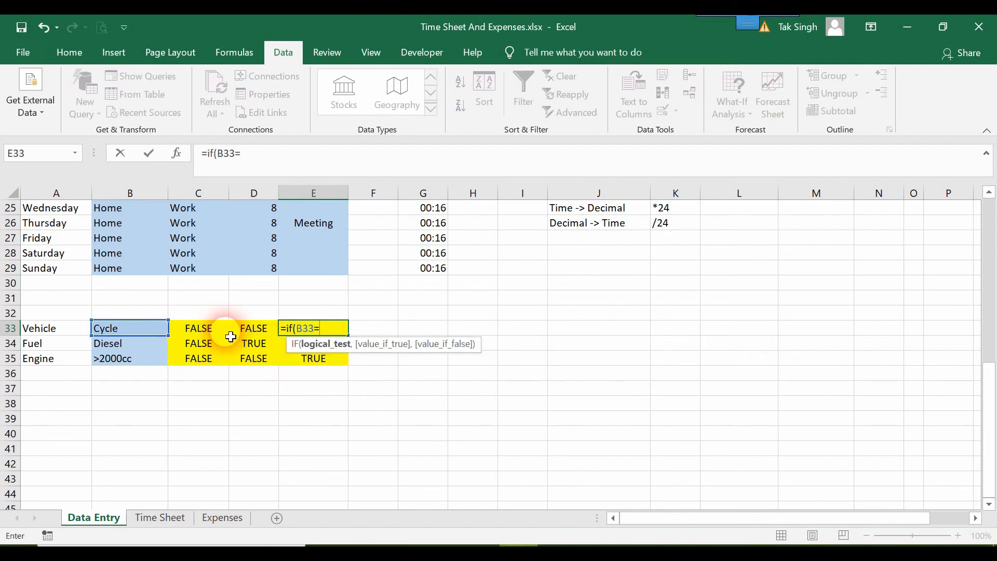
pyautogui.write('"Cycle')
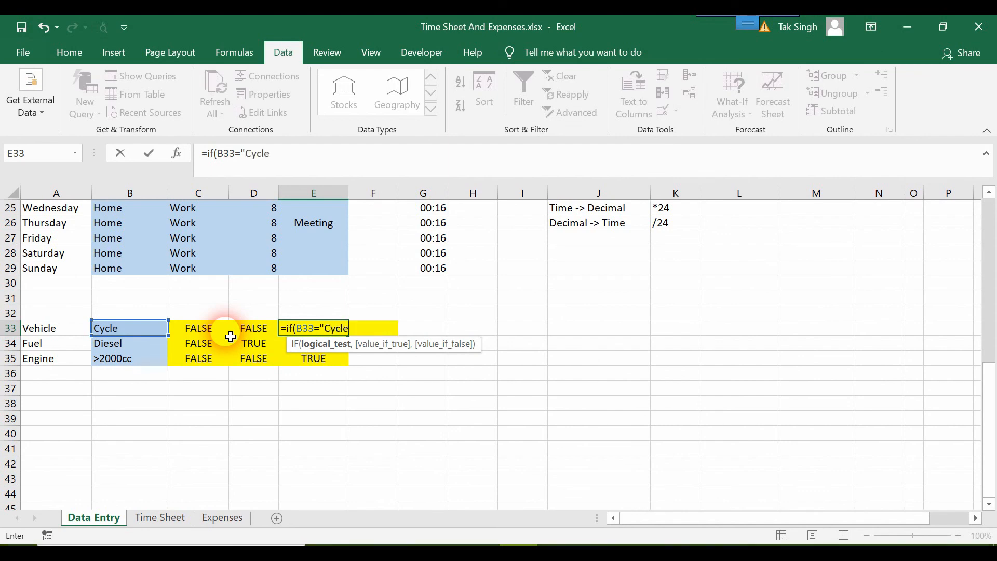
pyautogui.write('",')
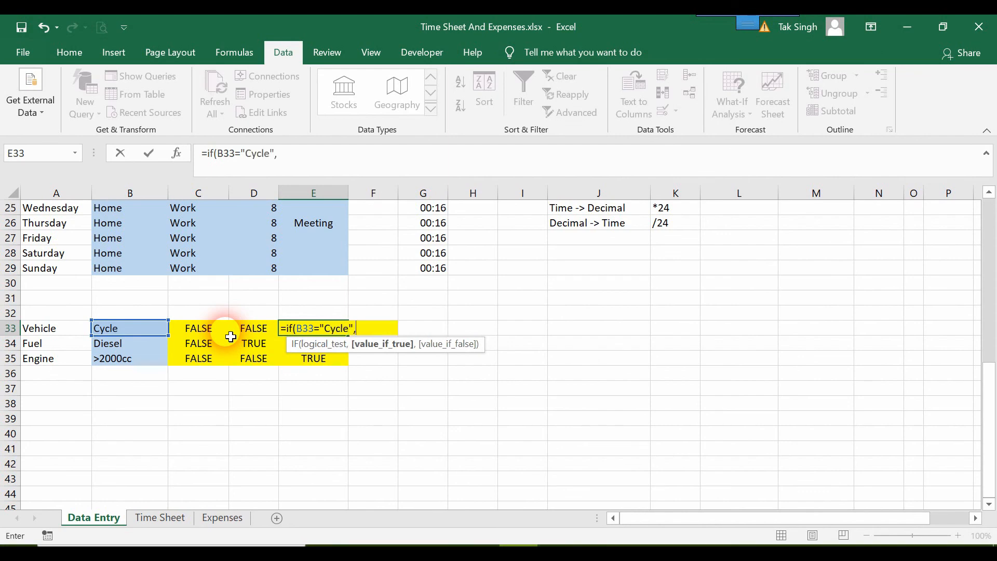
pyautogui.write('TruE')
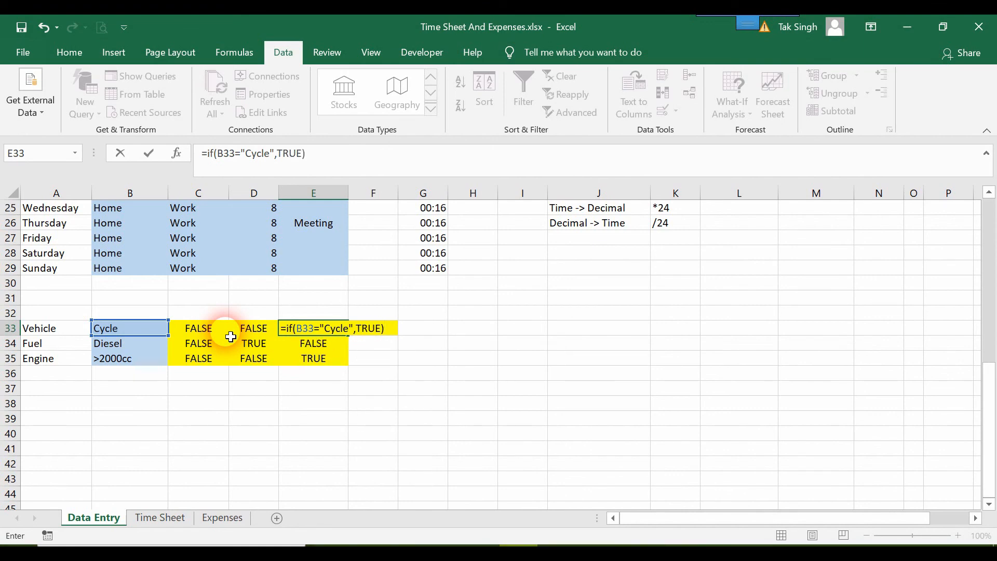
pyautogui.press('Return')
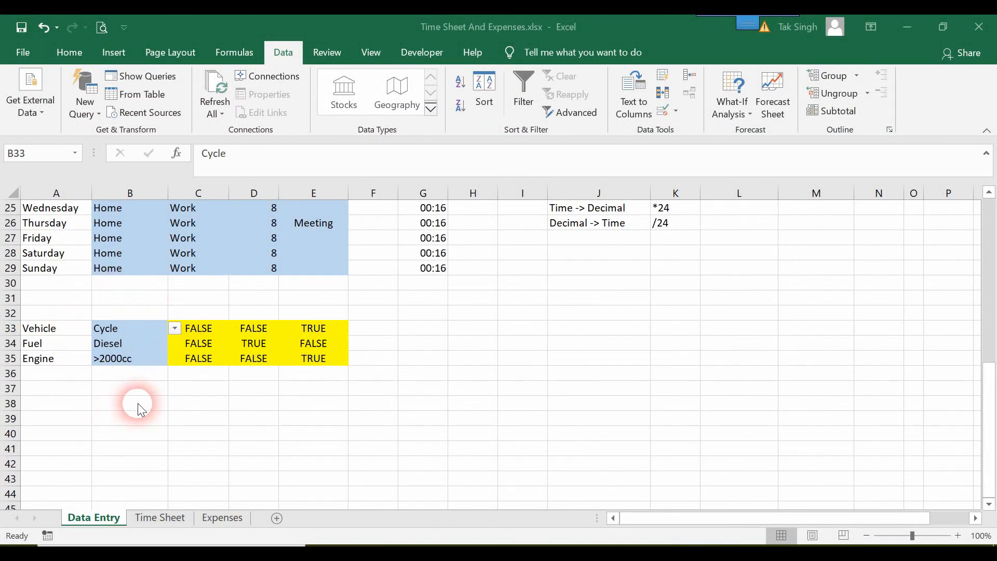
# - Check the Vehicle drop-down in B33 against the formulas in C33:E33, reselecting Cycle
pyautogui.click(160, 322)
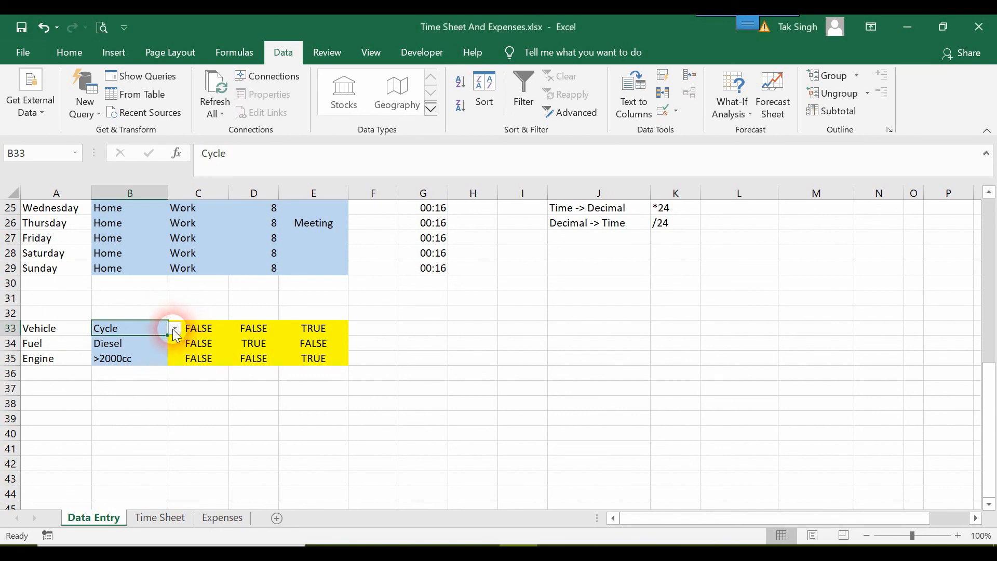
pyautogui.click(173, 329)
pyautogui.click(143, 303)
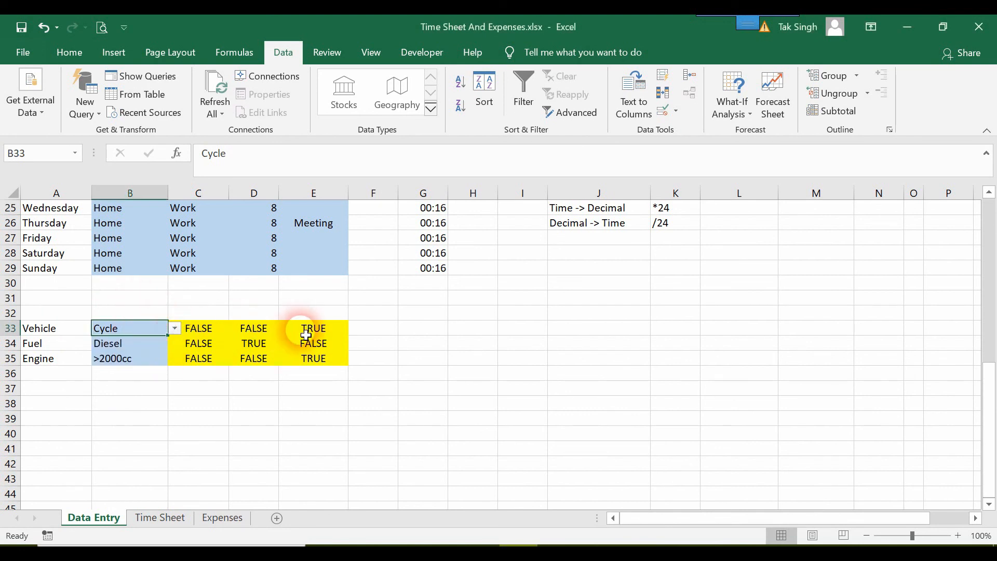
pyautogui.click(175, 328)
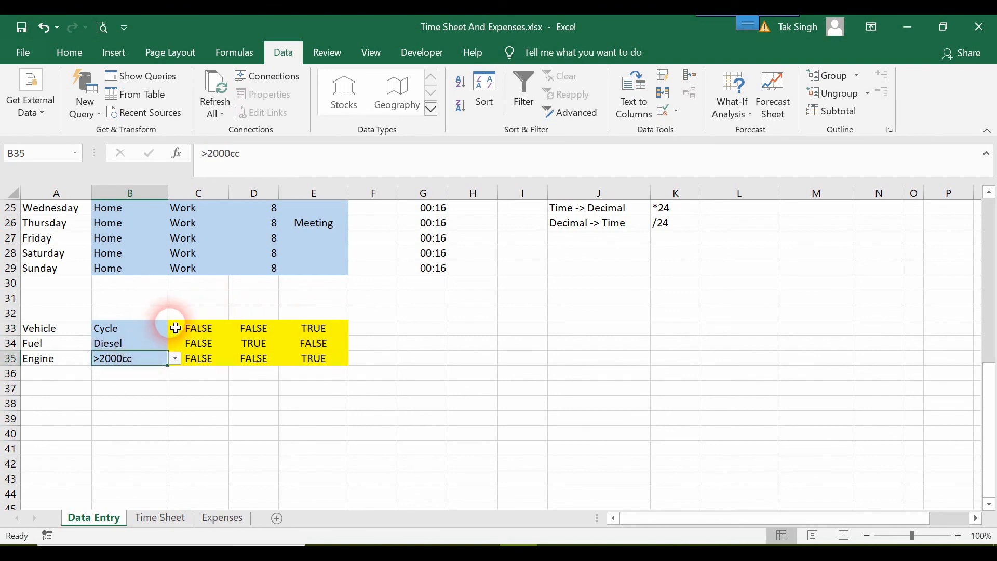
pyautogui.moveTo(161, 329); pyautogui.dragTo(175, 329)
pyautogui.click(175, 329)
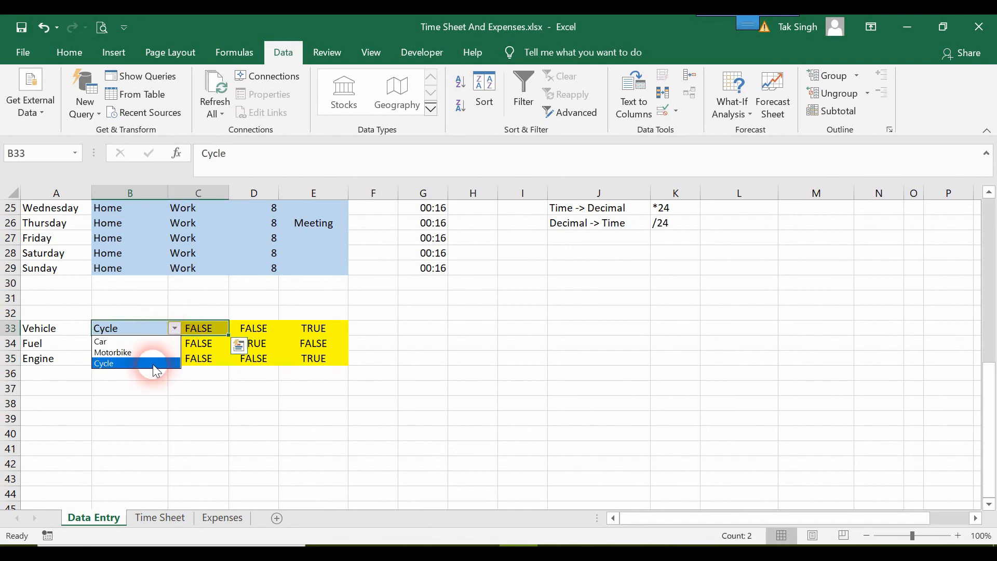
pyautogui.click(156, 365)
# - Check the Fuel and Engine drop-downs in B34 and B35, reselecting Diesel and >2000cc
pyautogui.click(152, 347)
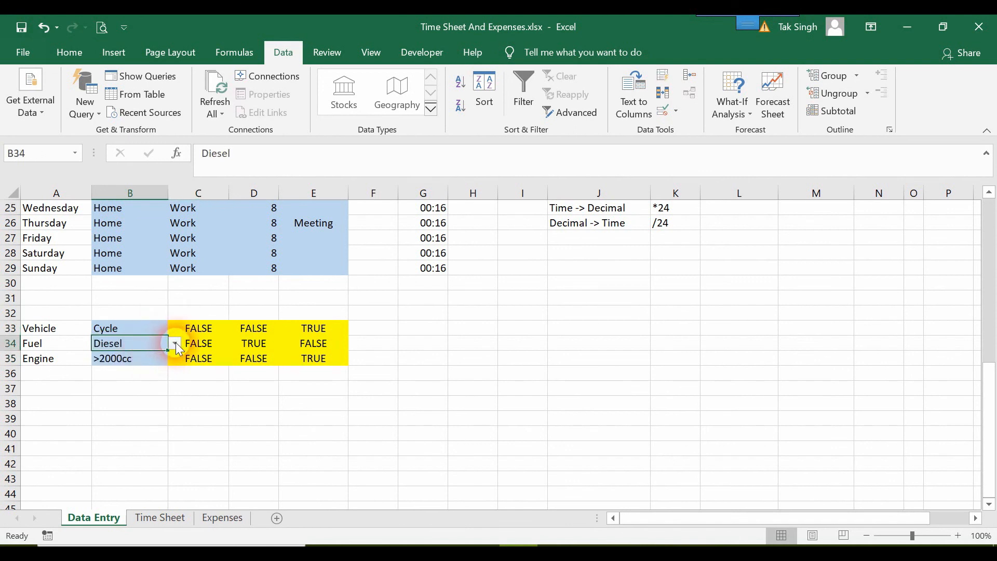
pyautogui.click(176, 344)
pyautogui.click(156, 367)
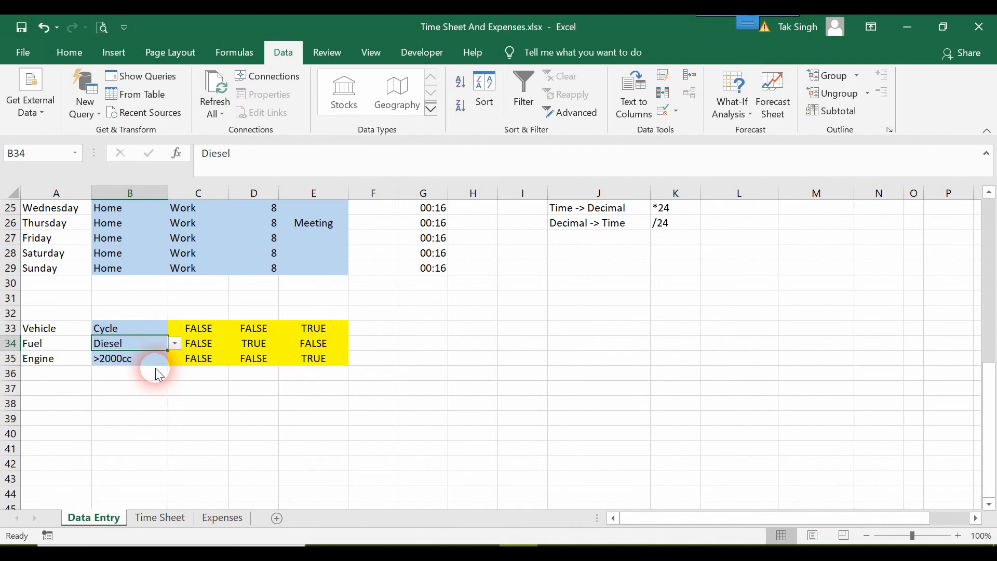
pyautogui.moveTo(156, 357); pyautogui.dragTo(170, 358)
pyautogui.click(176, 359)
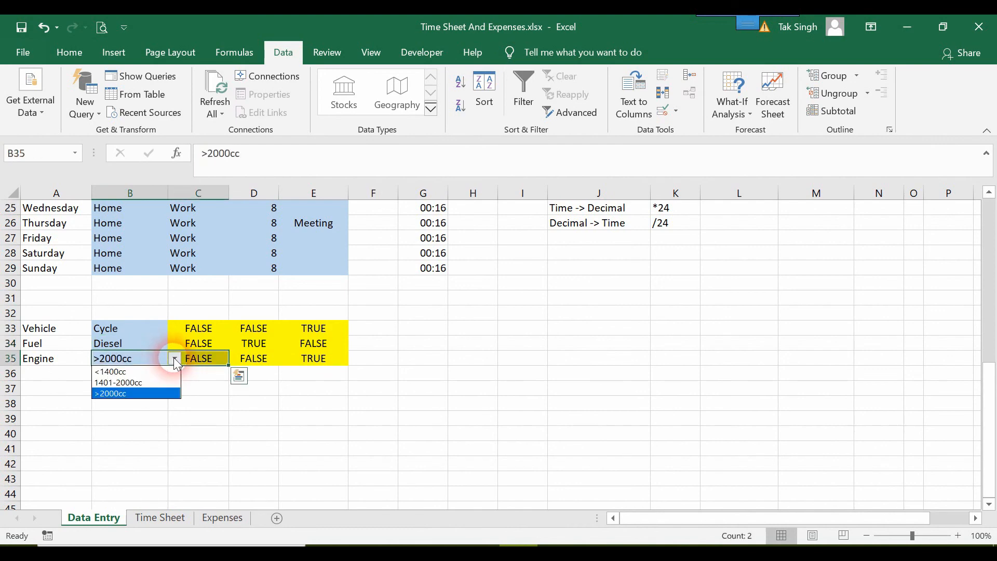
pyautogui.click(156, 393)
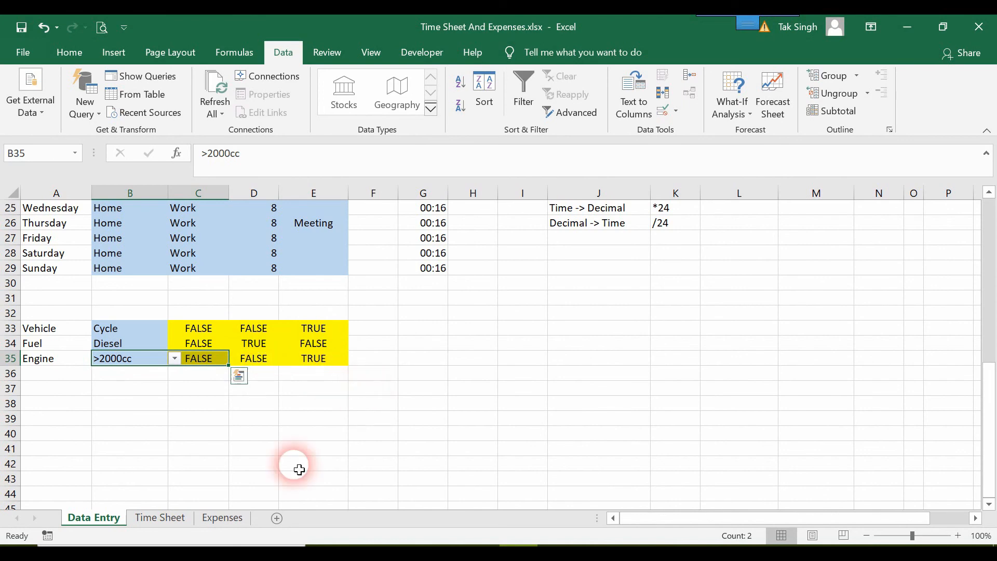
# - Compare the vehicle check boxes on the Expenses sheet before and after setting the Vehicle drop-down in B33 to Car
pyautogui.click(223, 517)
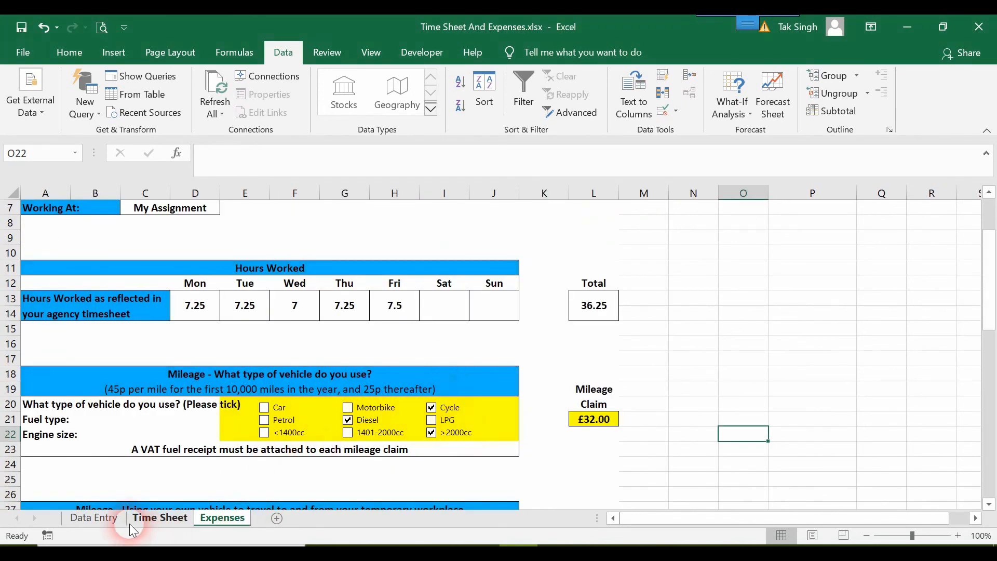
pyautogui.click(94, 518)
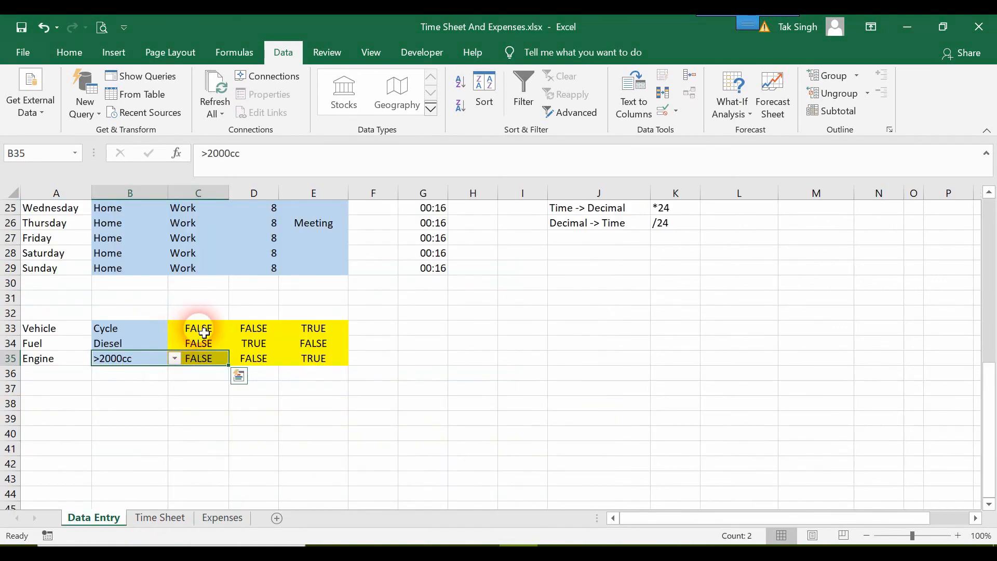
pyautogui.click(149, 327)
pyautogui.click(175, 328)
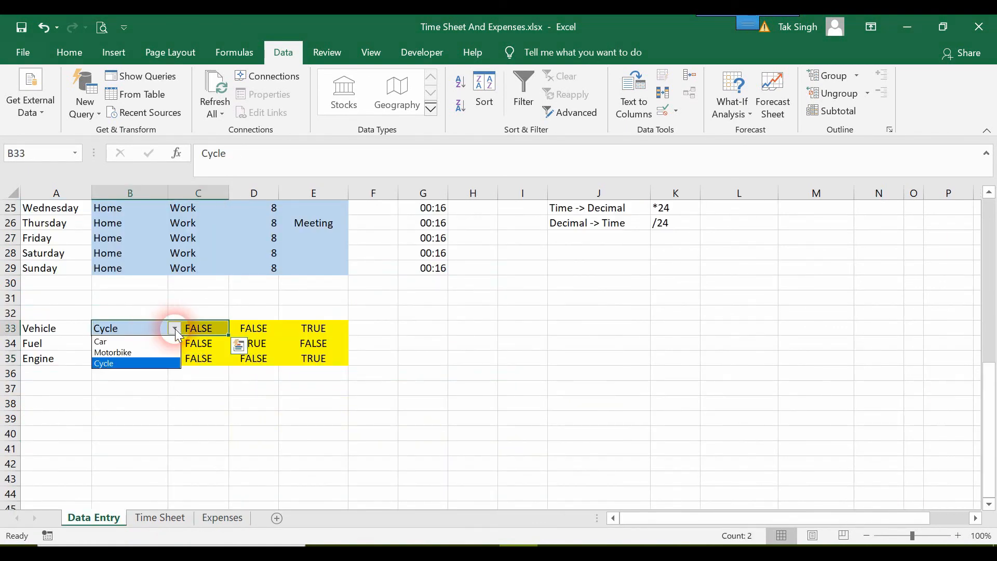
pyautogui.click(139, 347)
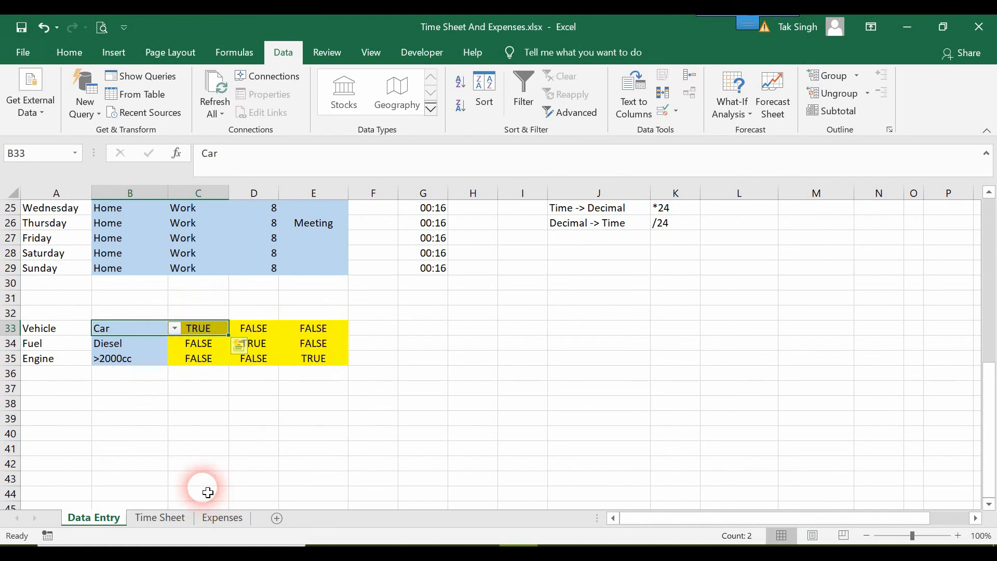
pyautogui.click(222, 518)
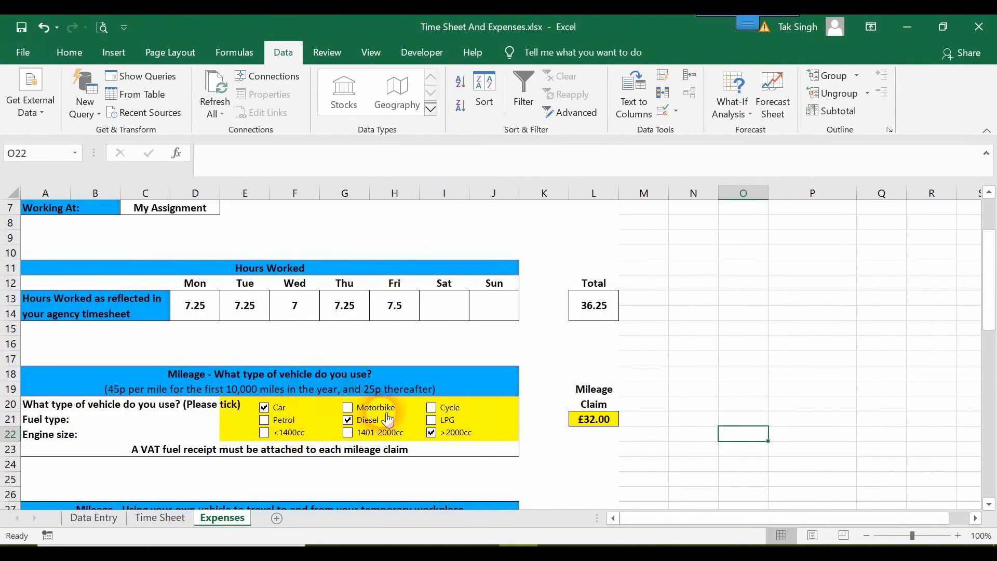
pyautogui.click(102, 518)
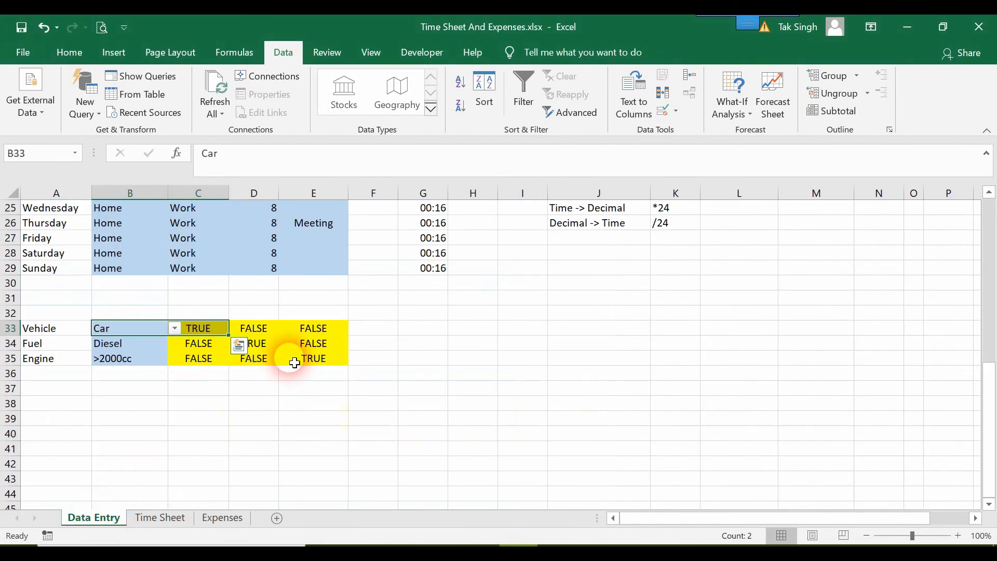